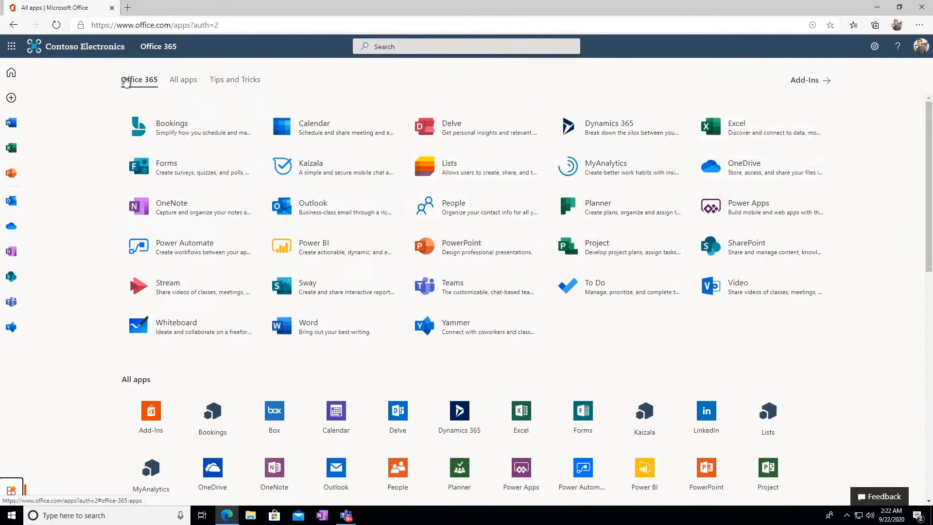
# View the Office install options on the Office 365 home page and search Windows for the Excel app
pyautogui.click(12, 74)
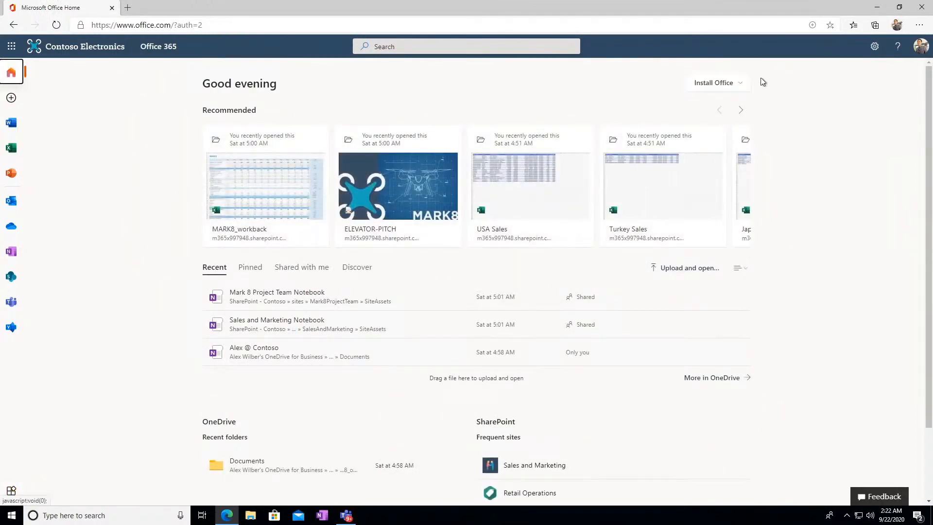
pyautogui.click(728, 84)
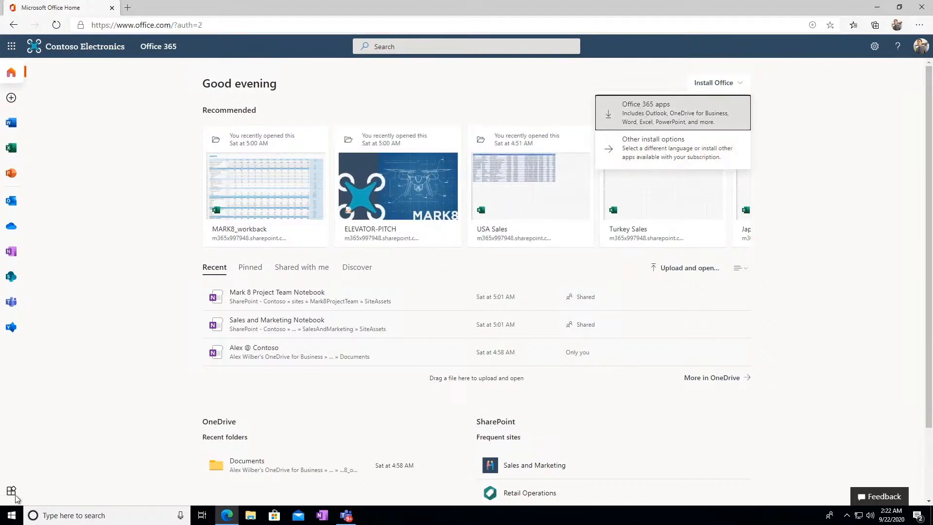
pyautogui.click(12, 515)
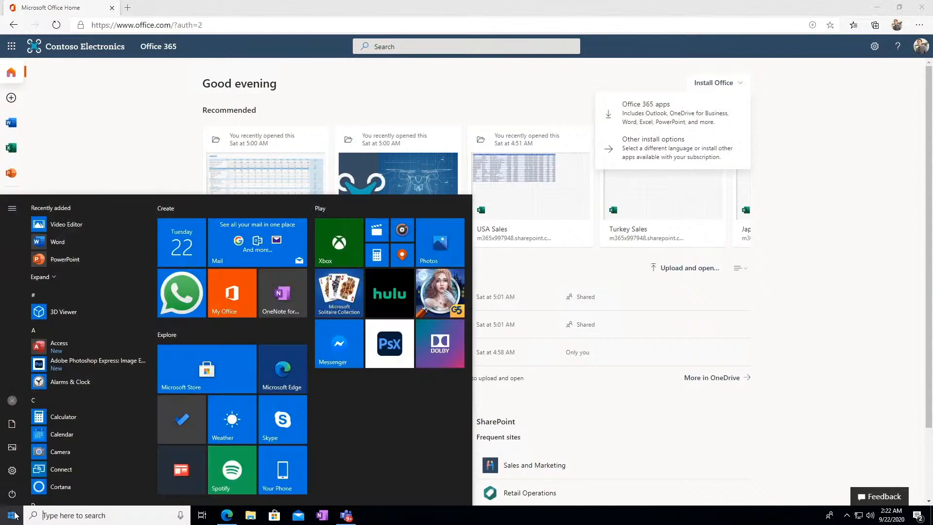
pyautogui.write('excel')
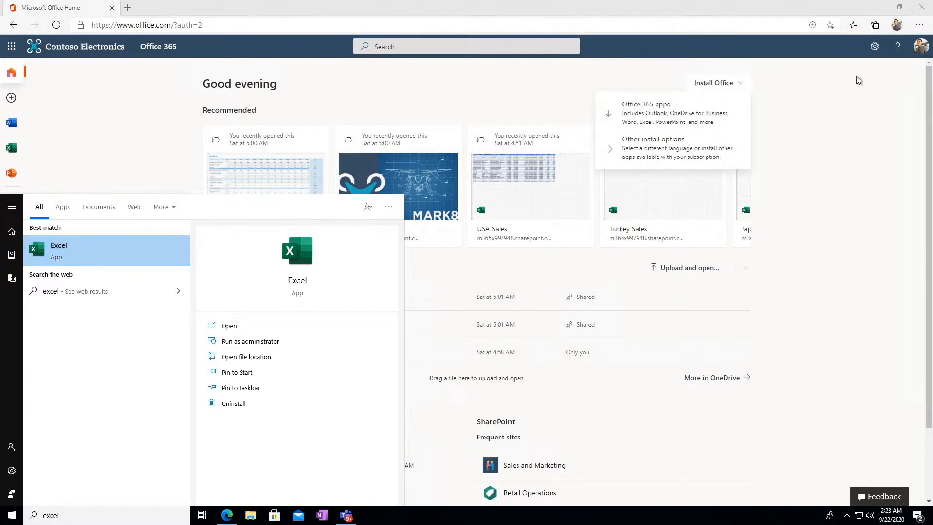
pyautogui.click(918, 46)
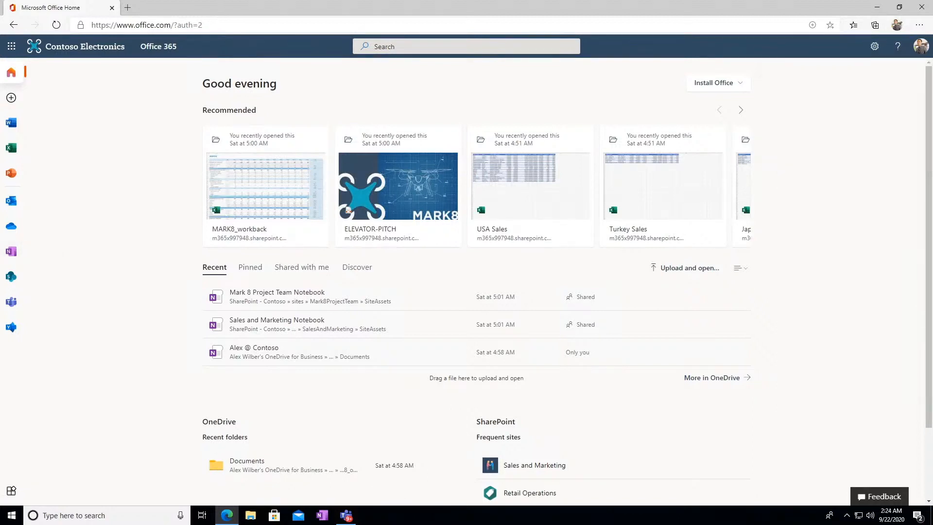
# Create a new blank workbook in Excel for the web and view its Data and Insert commands
pyautogui.click(12, 153)
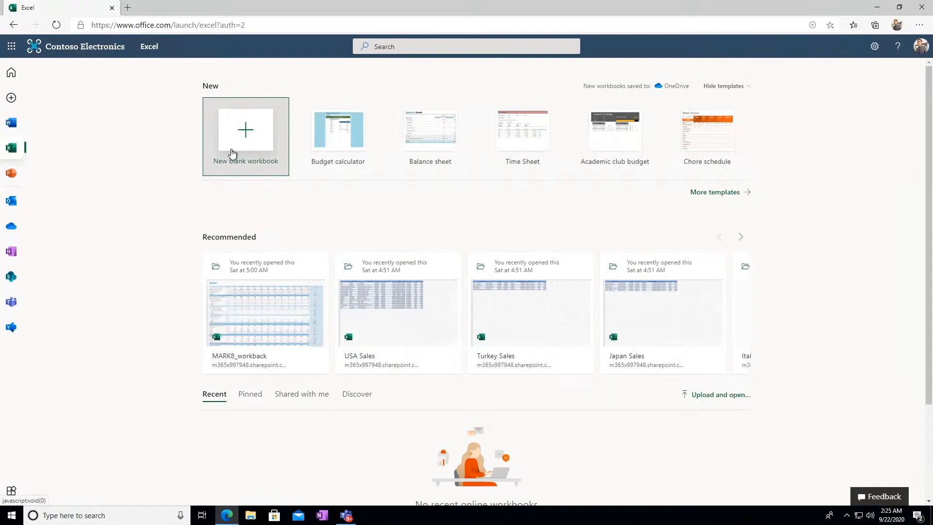
pyautogui.click(232, 153)
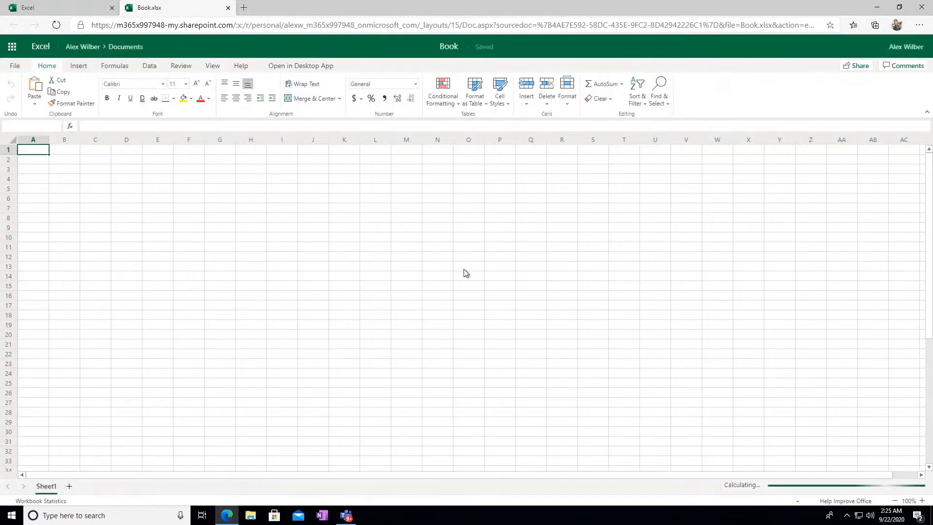
pyautogui.click(150, 66)
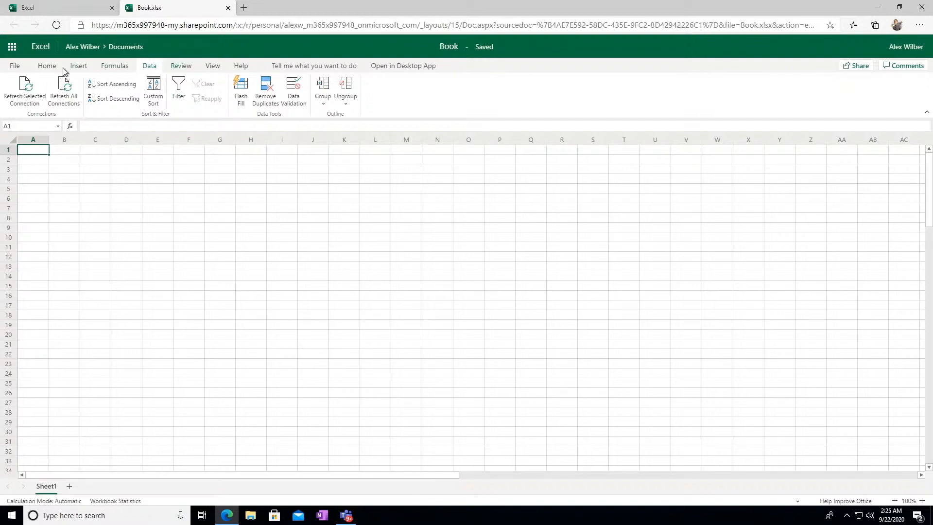
pyautogui.click(80, 68)
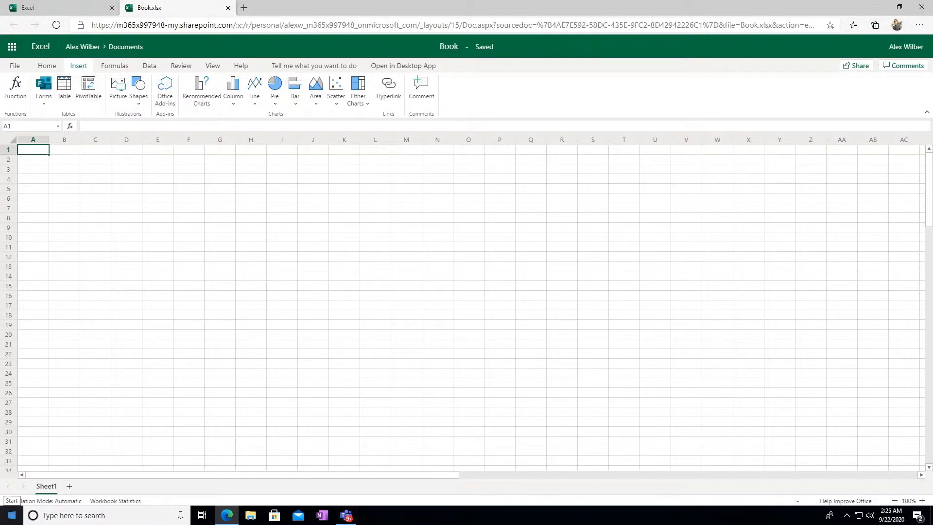
# Launch the desktop Excel app from Windows and show the Data commands of its blank workbook
pyautogui.click(10, 516)
pyautogui.write('exc')
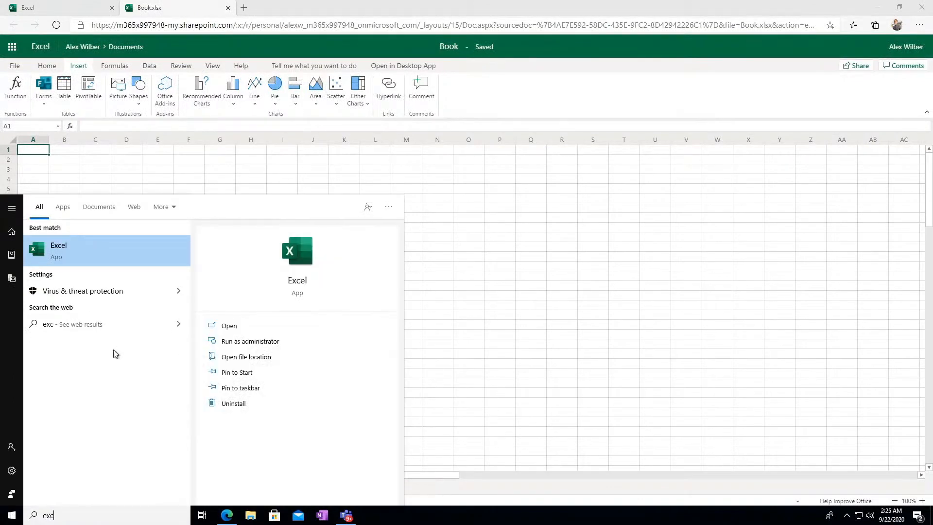
pyautogui.click(124, 255)
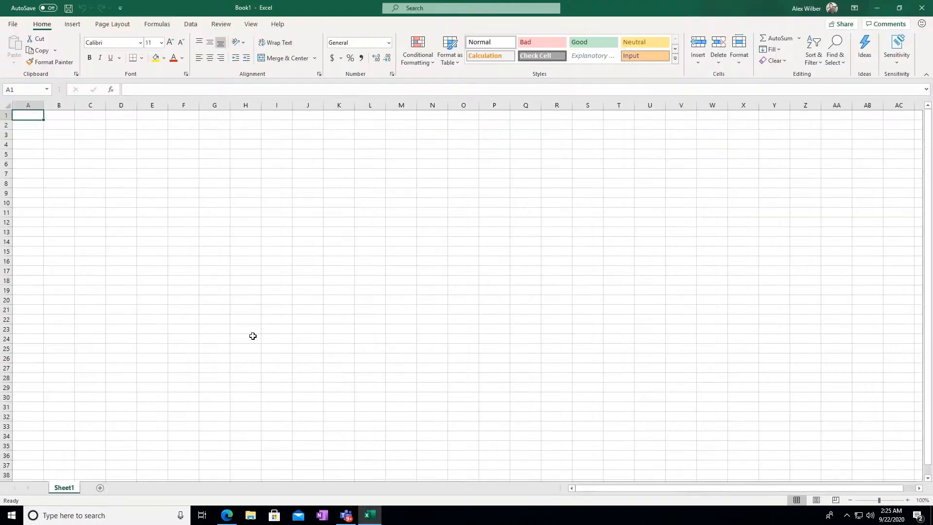
pyautogui.click(194, 24)
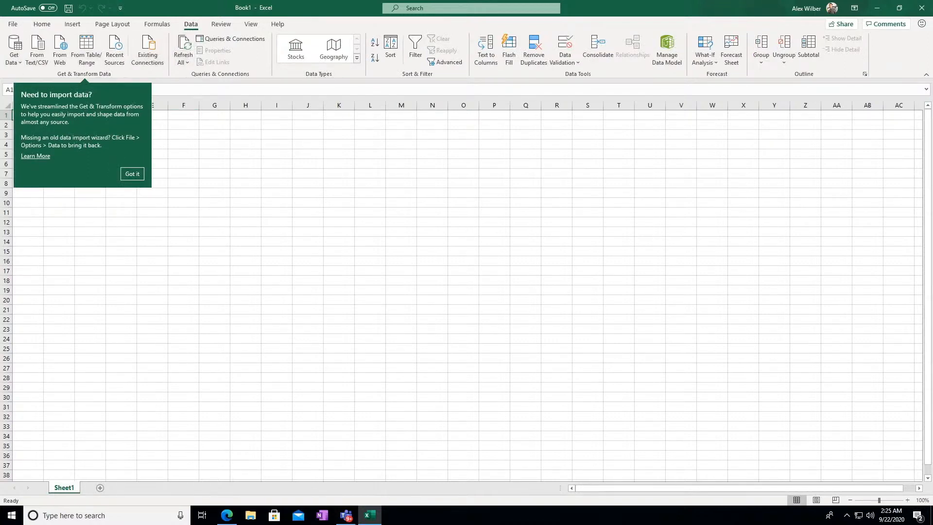
# Switch back to the web workbook in the browser, review its Data commands for comparison and close it
pyautogui.click(226, 515)
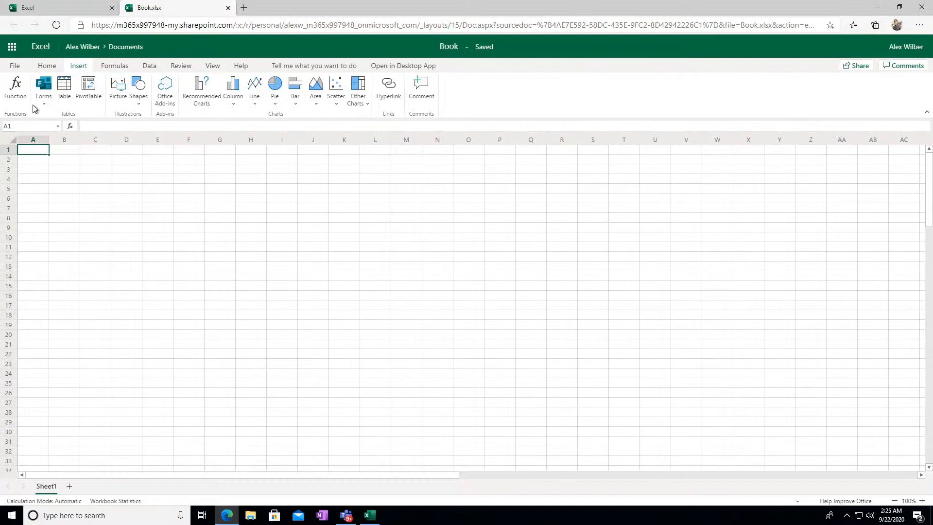
pyautogui.click(150, 67)
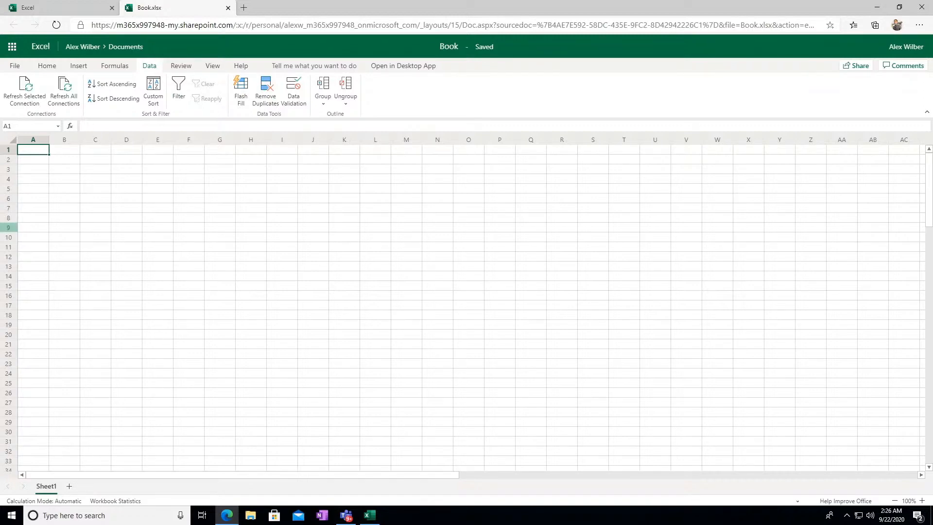
pyautogui.hotkey('ctrl', 'w')
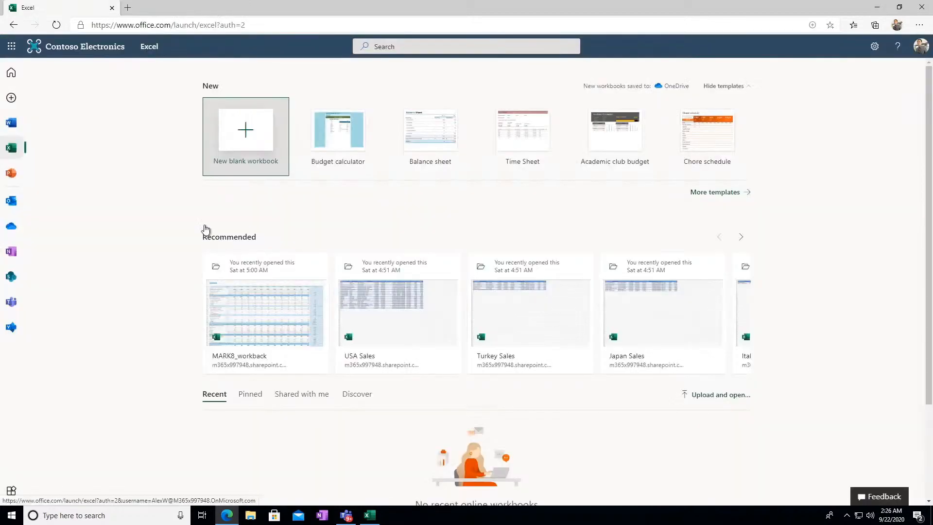
# Open OneDrive and examine the sharing link settings for Book.xlsx, leaving without sending a link and clearing the file selection
pyautogui.click(12, 226)
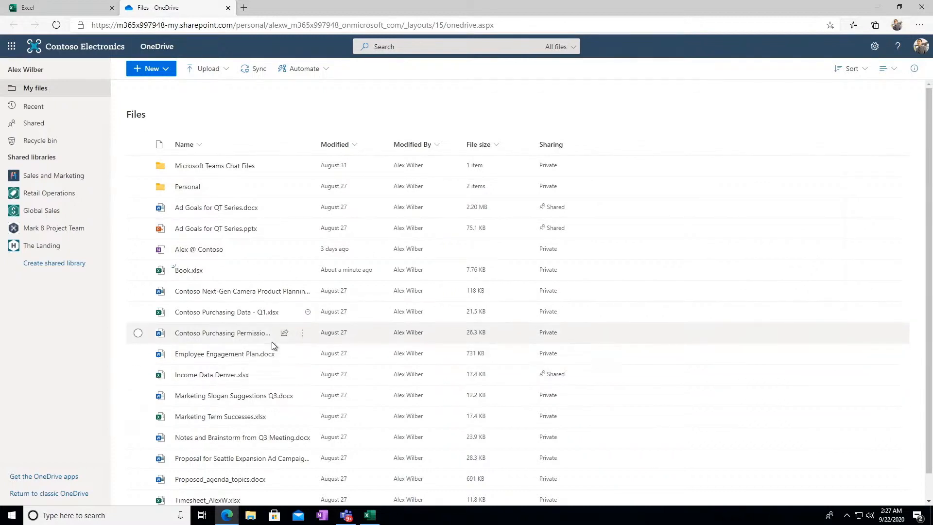
pyautogui.click(138, 270)
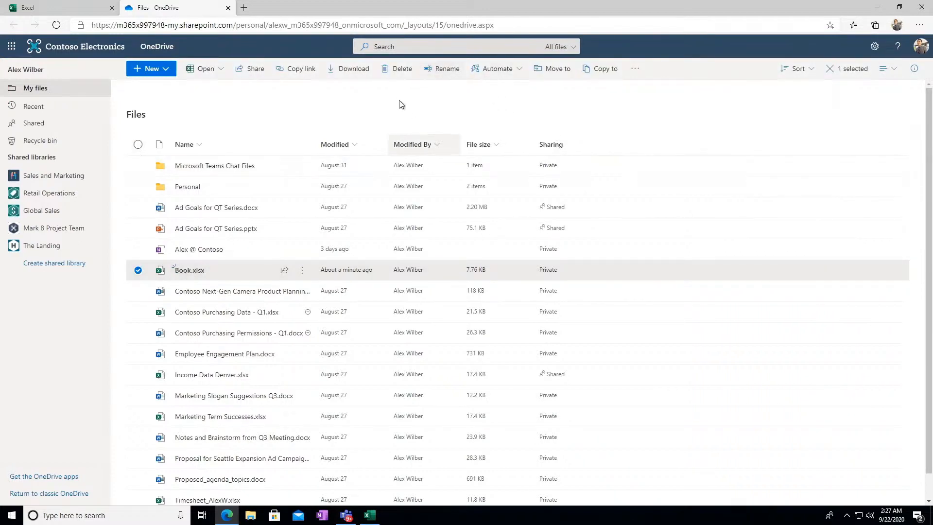
pyautogui.click(255, 69)
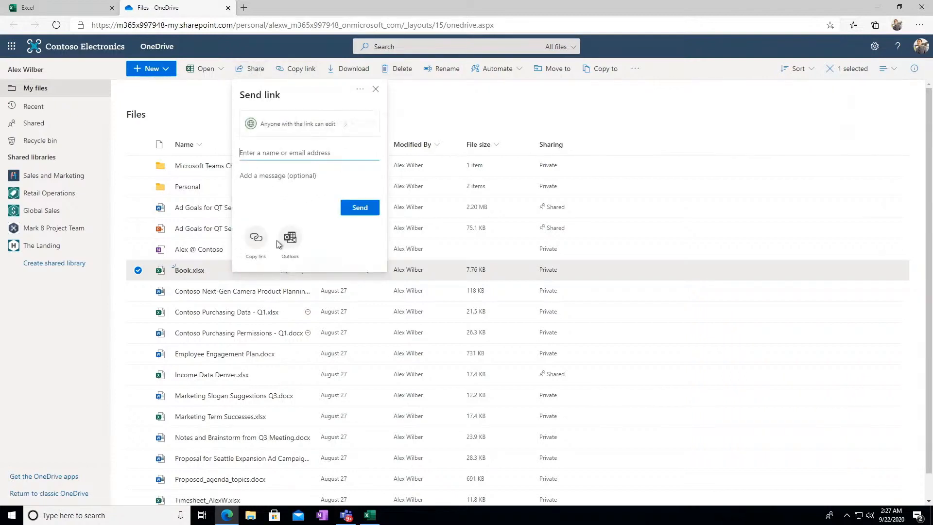
pyautogui.click(334, 125)
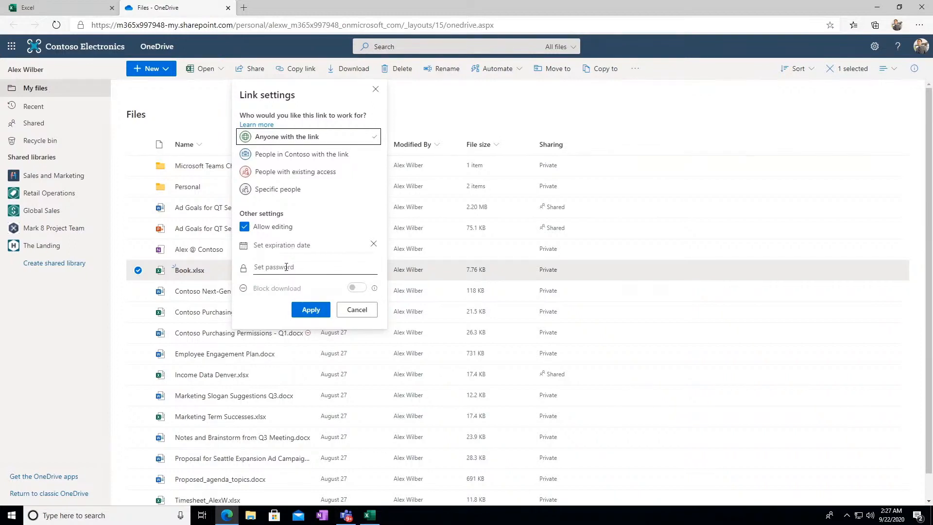
pyautogui.click(349, 314)
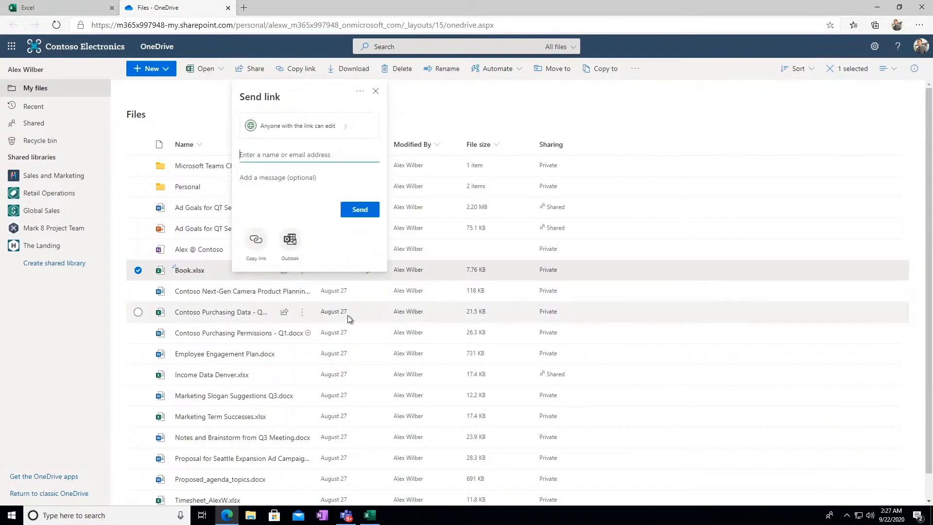
pyautogui.click(376, 91)
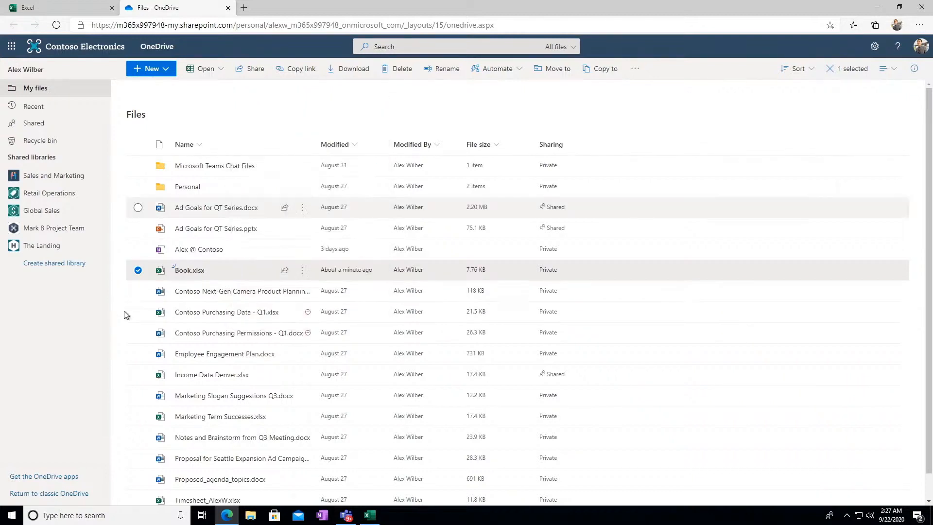
pyautogui.click(138, 270)
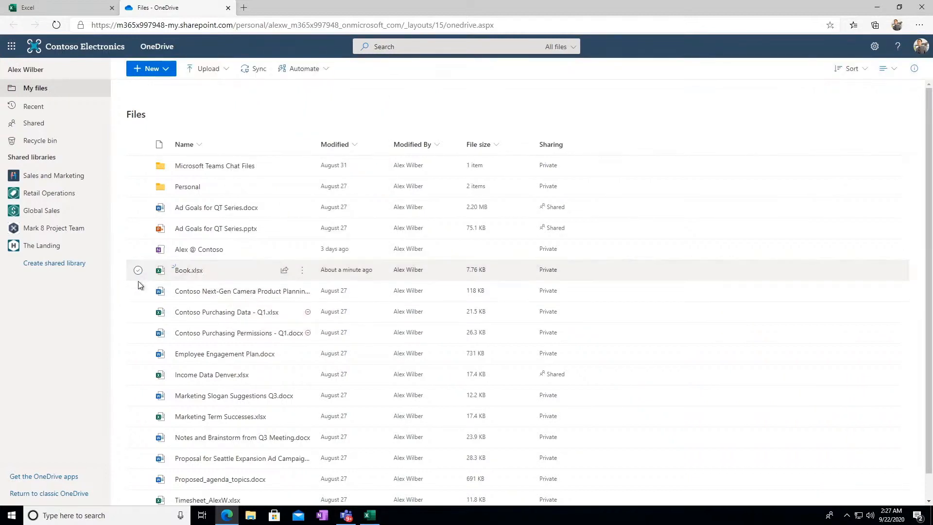
# View the synced locations in File Explorer, check OneDrive's sync status and return to the OneDrive web page with no file selected
pyautogui.click(255, 516)
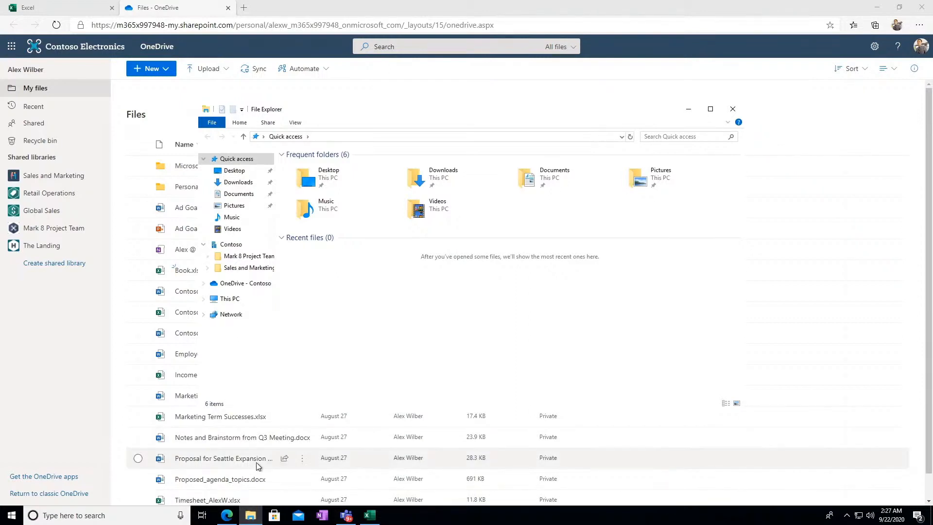
pyautogui.click(850, 517)
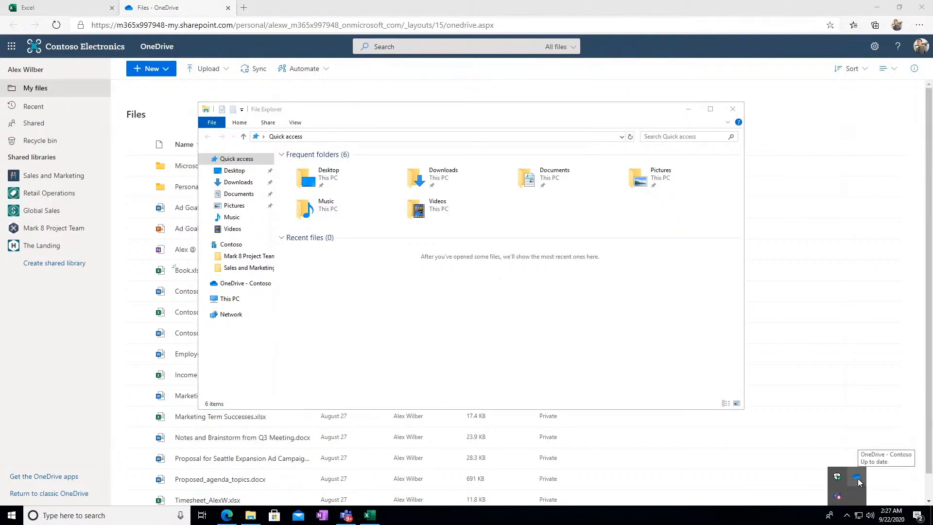
pyautogui.click(149, 334)
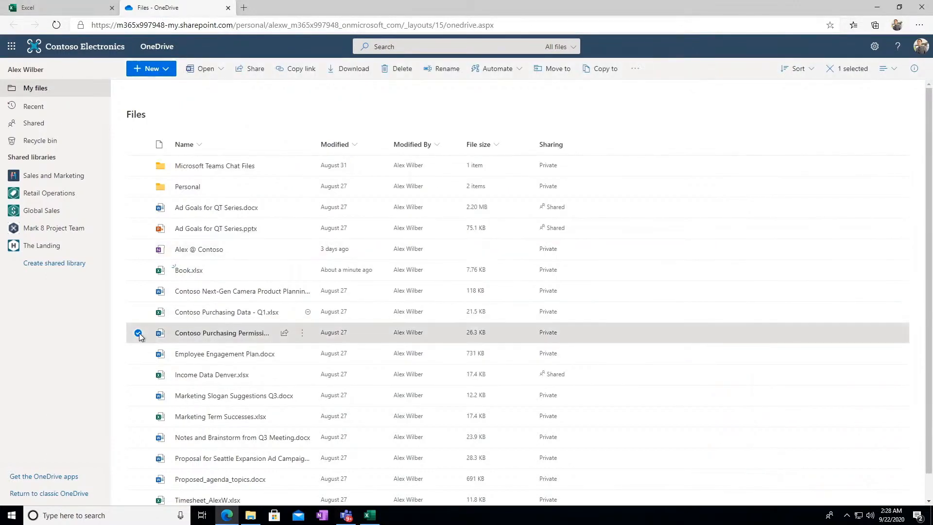
pyautogui.click(138, 332)
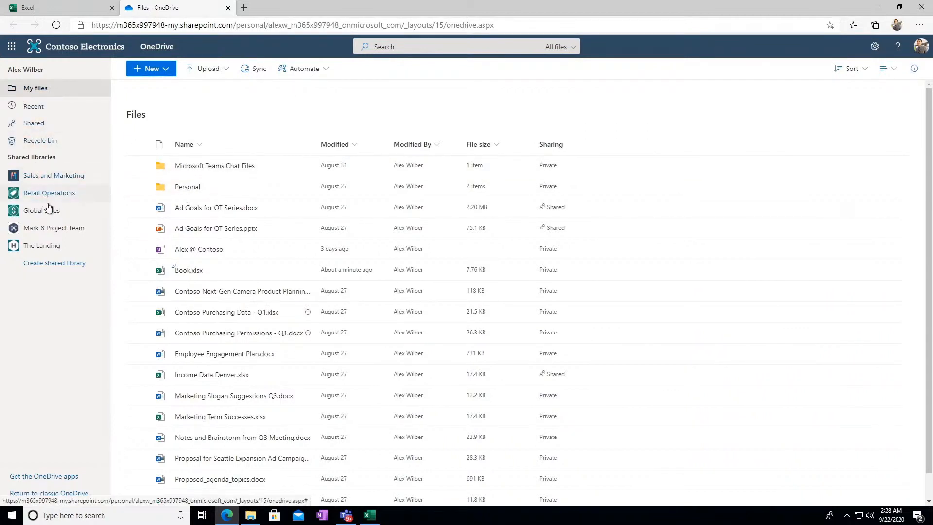
# Open the Design folder in the Mark 8 Project Team shared library and sync it through the OneDrive desktop app
pyautogui.click(60, 237)
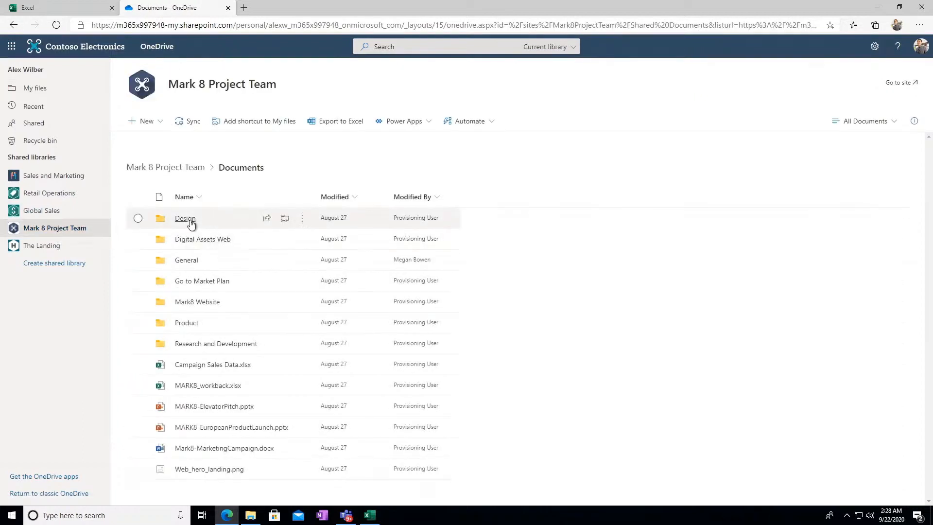
pyautogui.click(185, 219)
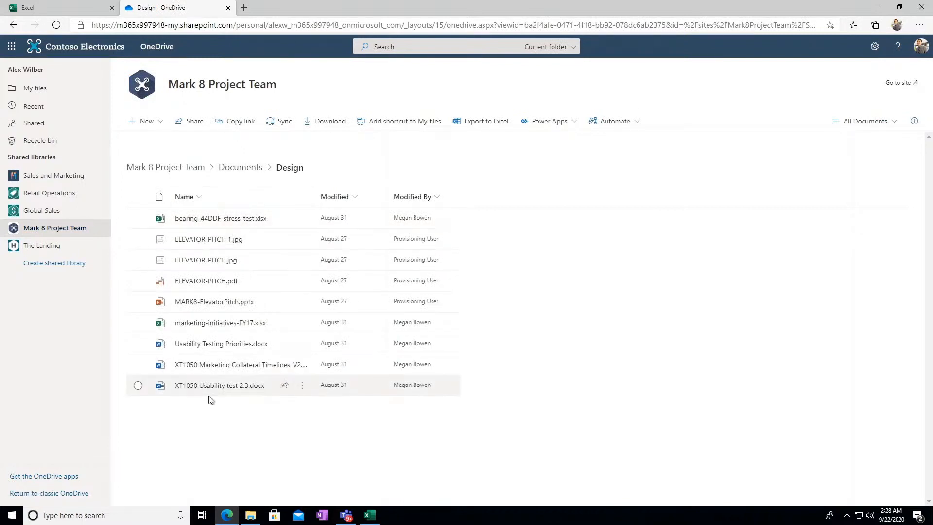
pyautogui.click(277, 124)
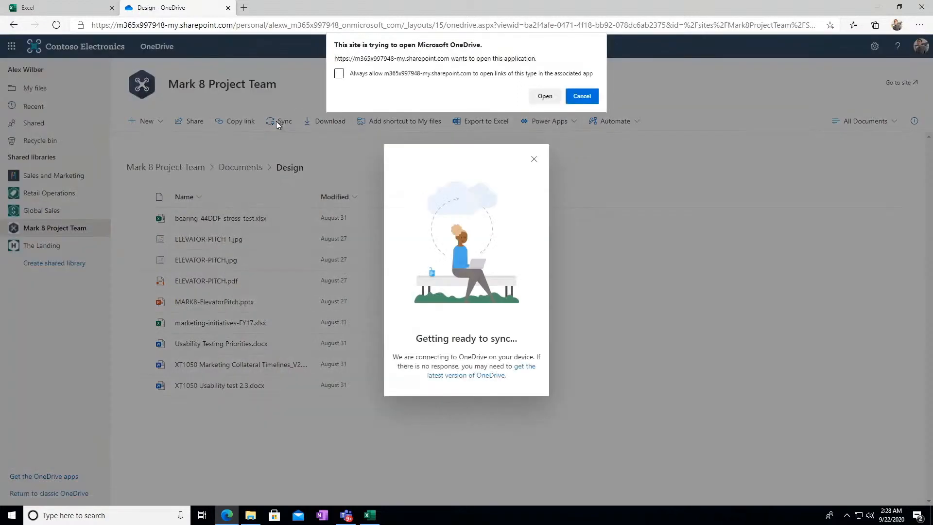
pyautogui.click(545, 97)
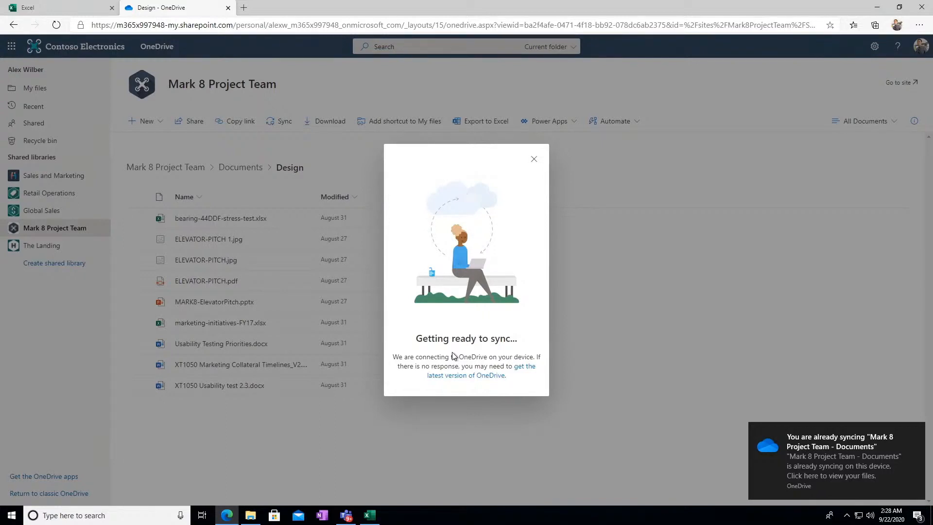
# Switch to File Explorer and open the MARK8_workback workbook from the synced Mark 8 Project Team - Documents folder
pyautogui.click(257, 520)
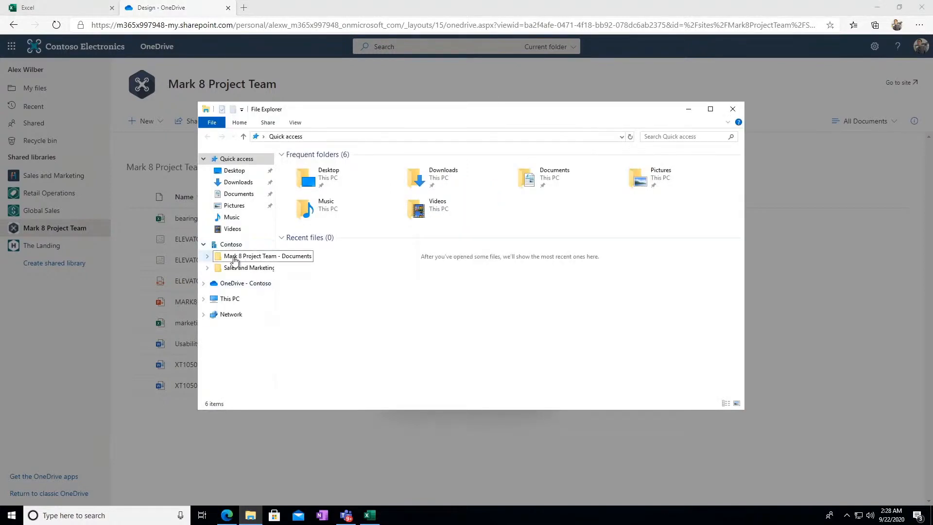
pyautogui.click(208, 259)
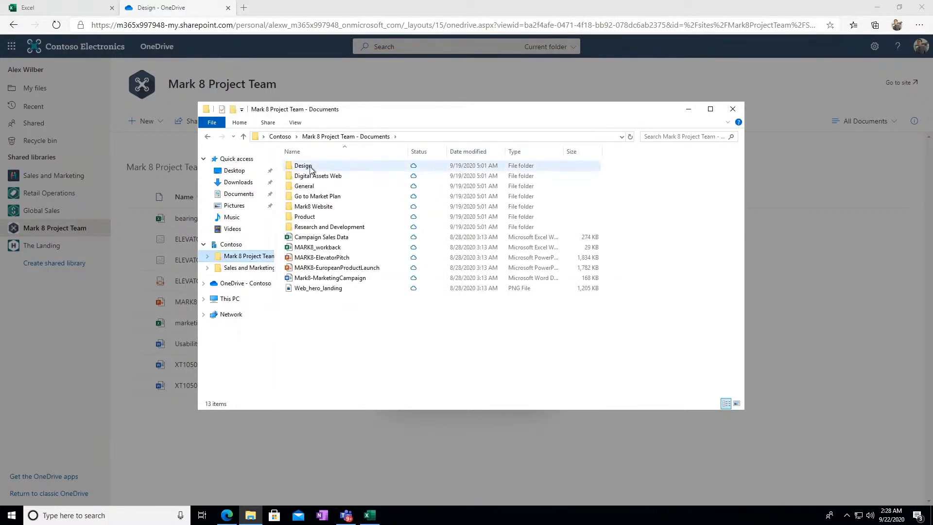
pyautogui.click(310, 169)
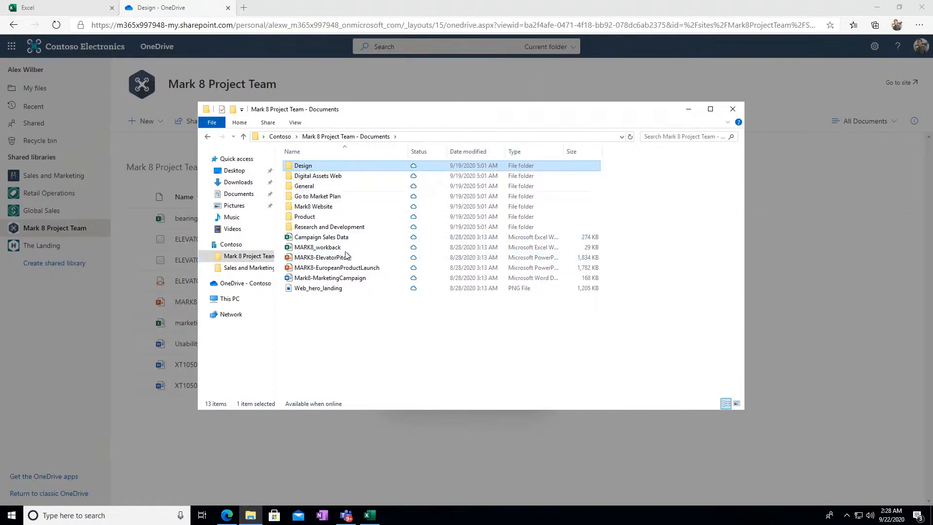
pyautogui.click(320, 248)
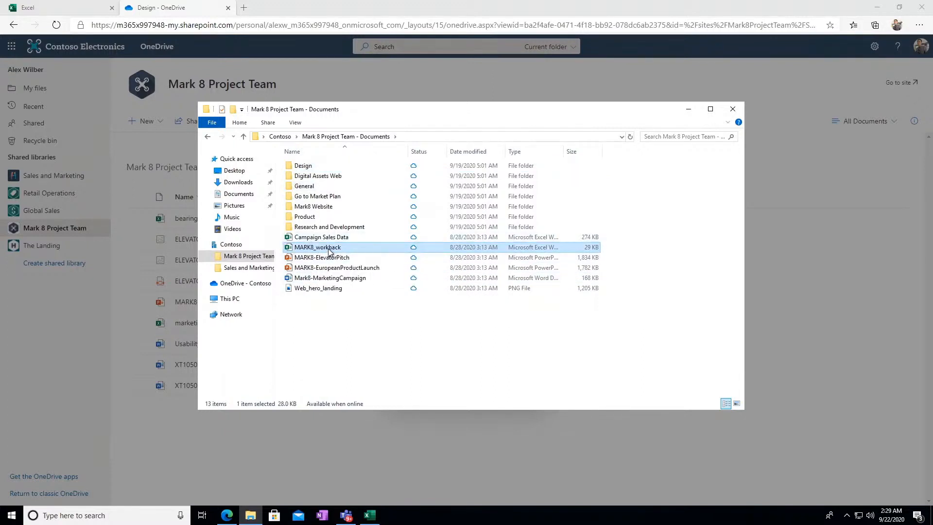
pyautogui.doubleClick(330, 248)
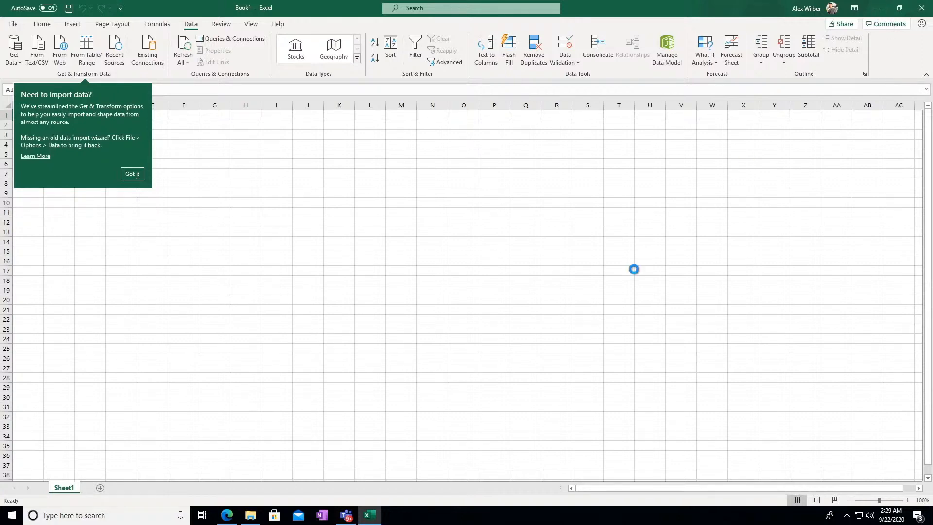
# Switch to File Explorer and examine the OneDrive sync options and status of the internet shortcut in the synced webinar folder
pyautogui.click(250, 515)
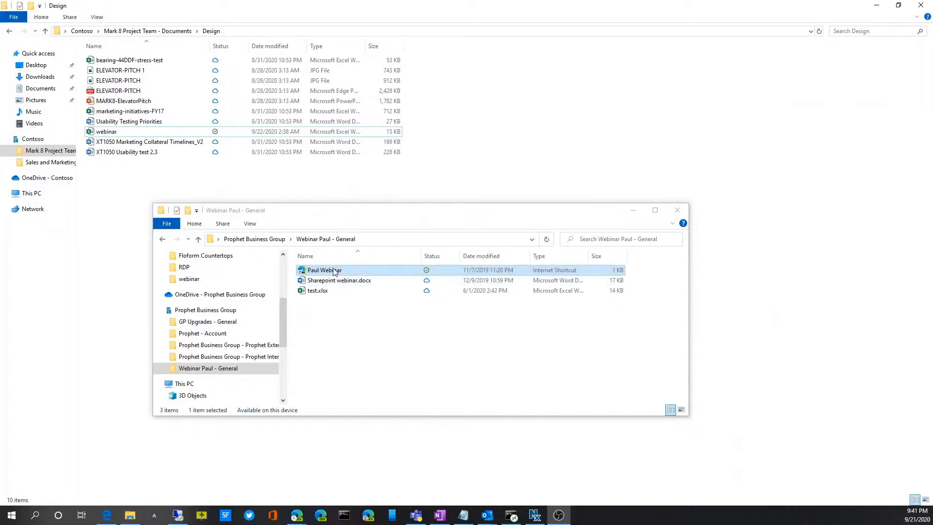
pyautogui.click(332, 272)
pyautogui.rightClick(332, 274)
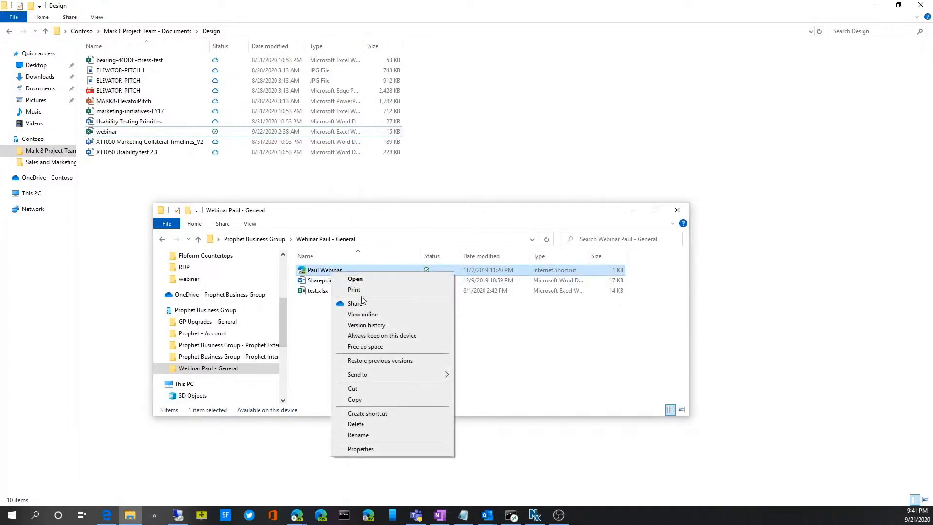
pyautogui.click(362, 346)
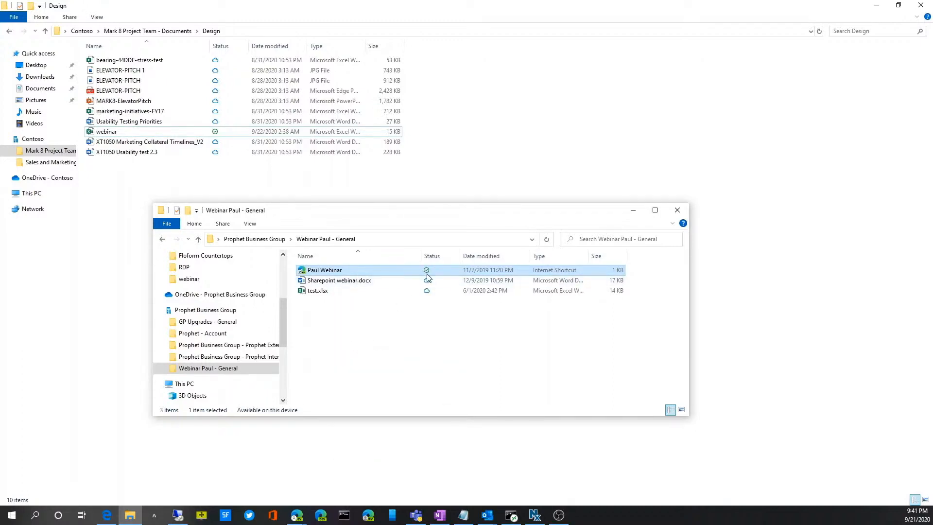
pyautogui.click(356, 284)
pyautogui.click(356, 272)
pyautogui.rightClick(357, 272)
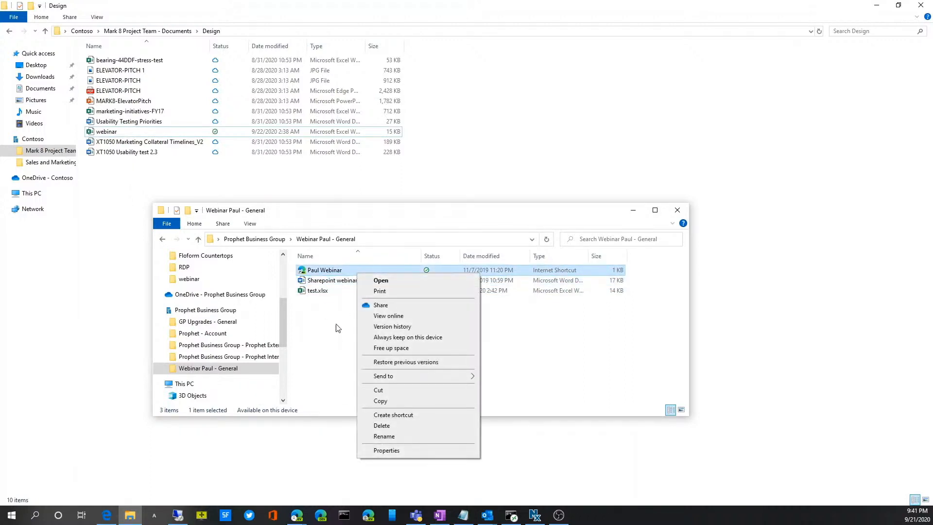
pyautogui.click(424, 275)
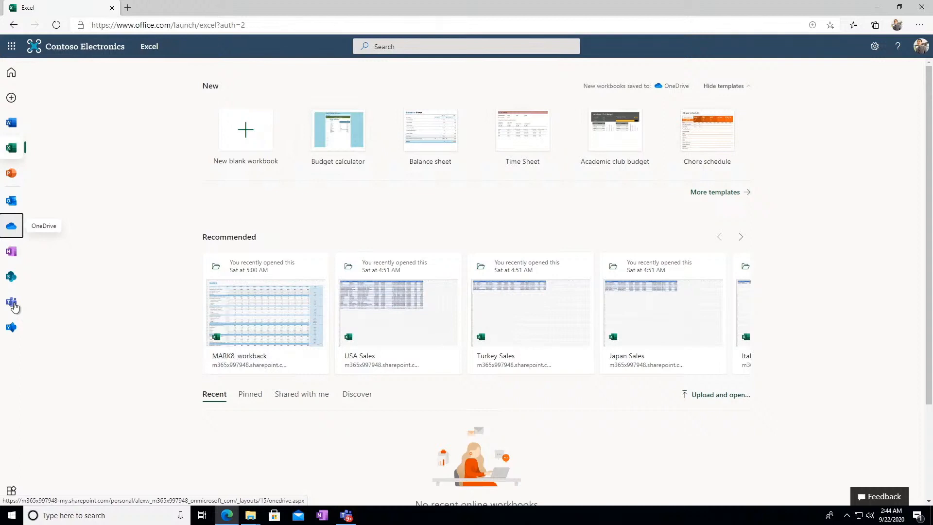
# Open Teams in the browser from the Office page, dismiss the introduction and show the files of the U.S. Sales General channel
pyautogui.click(13, 304)
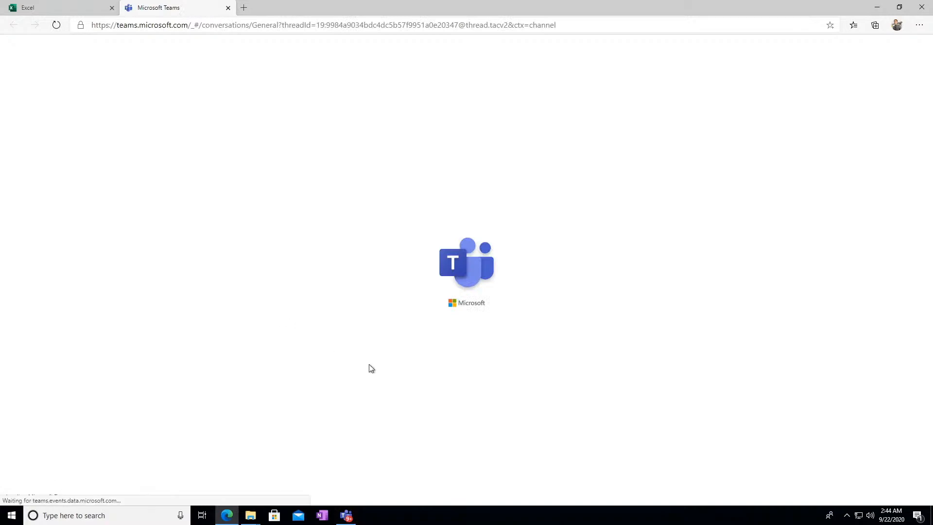
pyautogui.moveTo(351, 520)
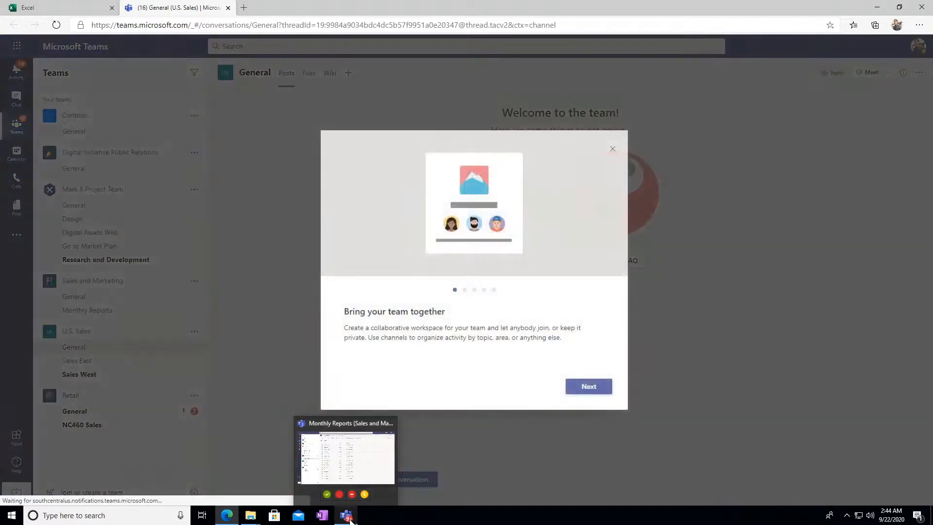
pyautogui.click(612, 150)
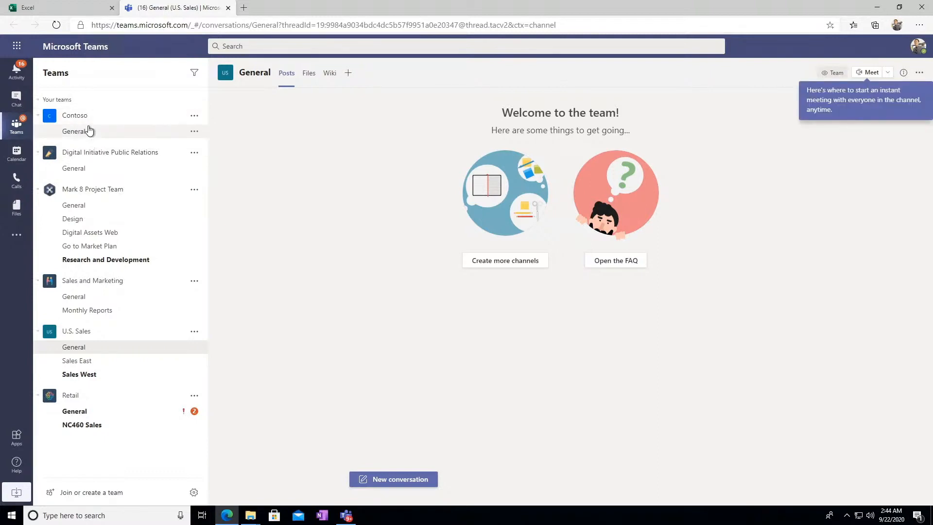
pyautogui.click(312, 79)
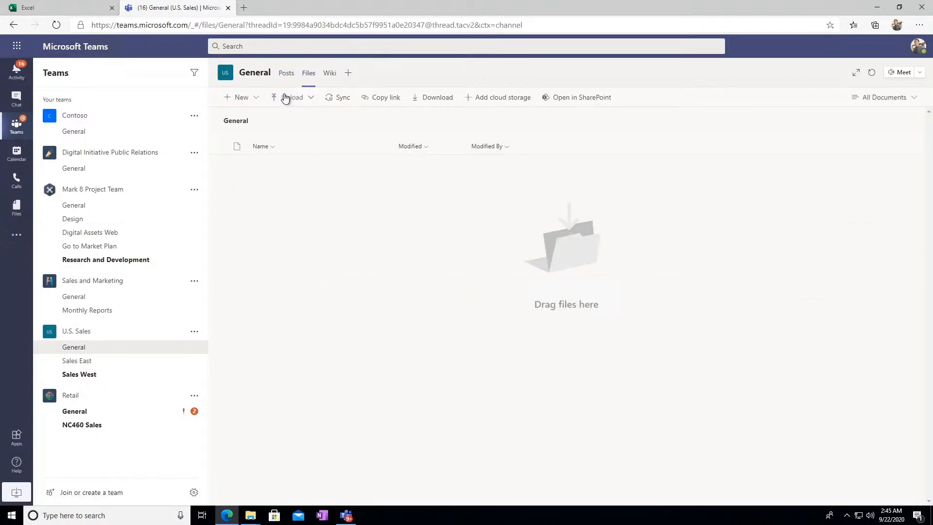
# Browse the apps that can be added as a tab to the U.S. Sales General channel, leaving without adding one
pyautogui.click(347, 74)
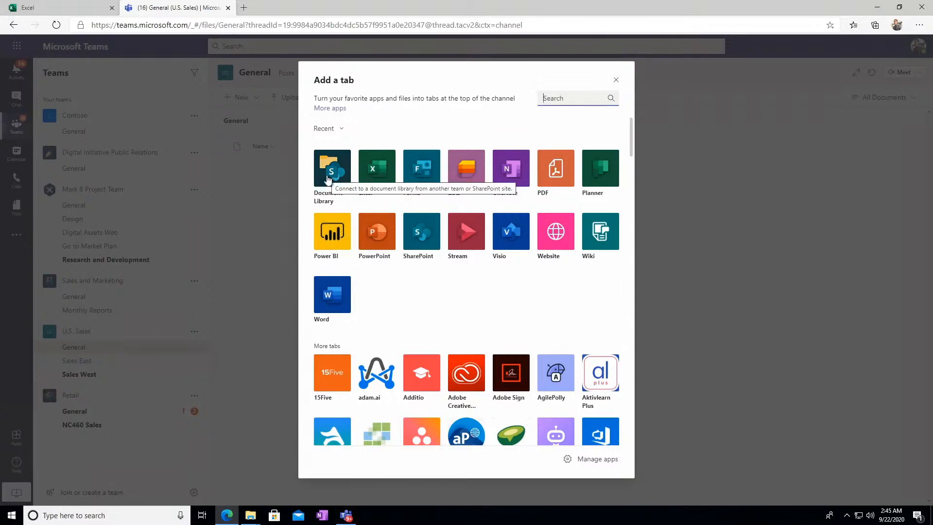
pyautogui.scroll(-6, 394, 350)
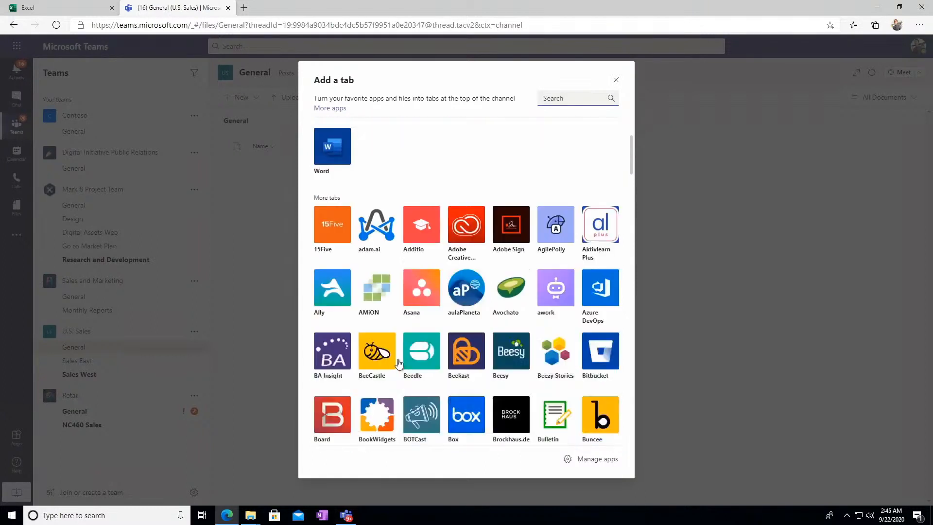
pyautogui.scroll(-6, 391, 342)
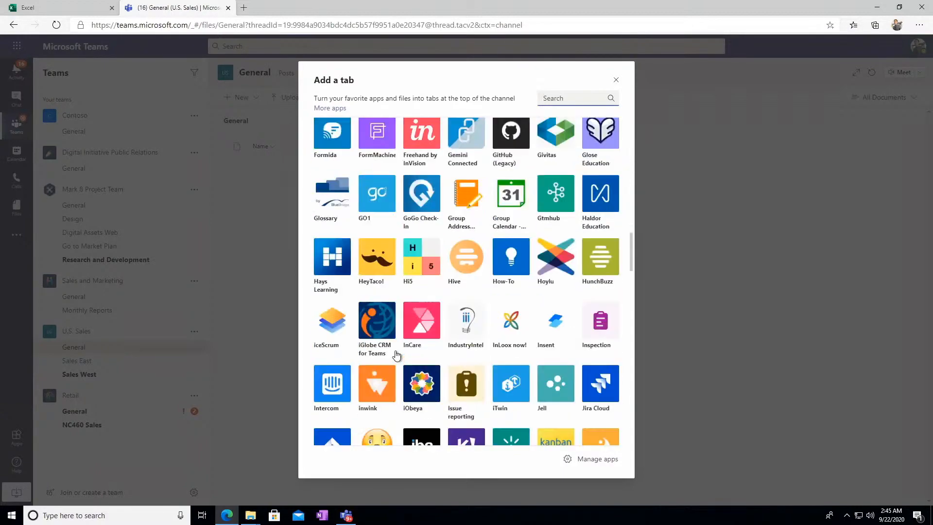
pyautogui.scroll(5, 389, 360)
pyautogui.scroll(5, 313, 306)
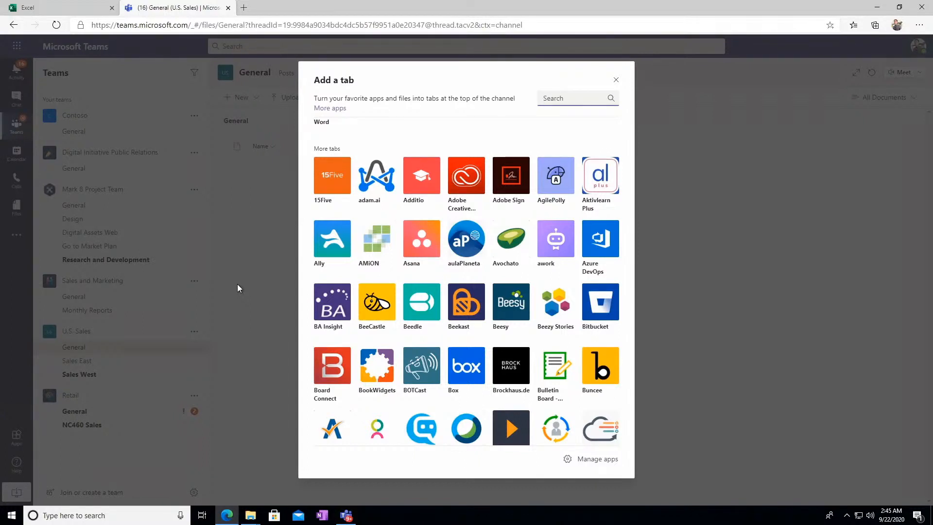
pyautogui.click(244, 253)
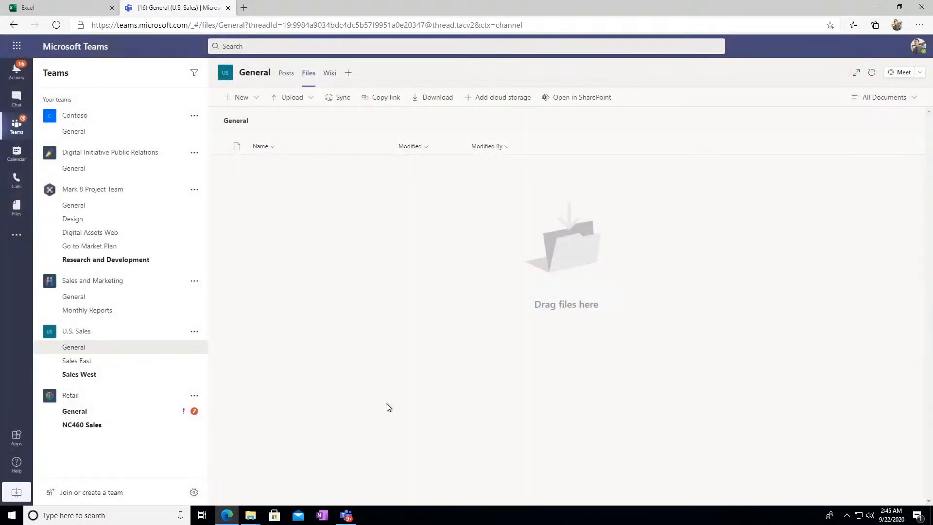
# Start a new conversation in the Contoso General channel and mention a colleague in the message draft
pyautogui.click(87, 132)
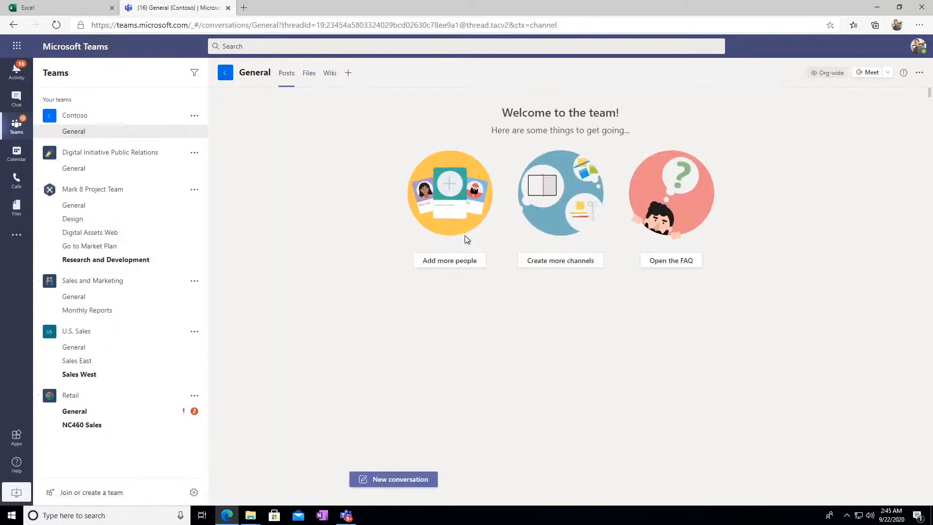
pyautogui.click(409, 479)
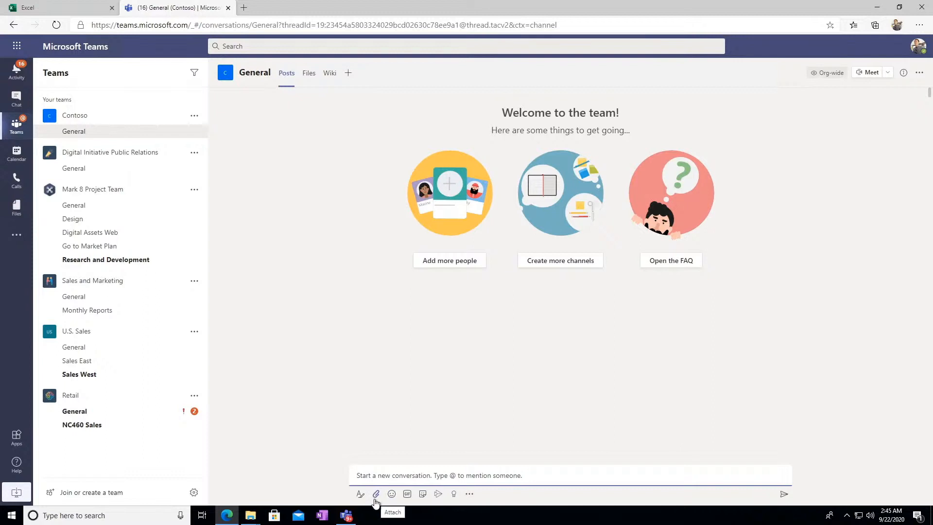
pyautogui.write('@')
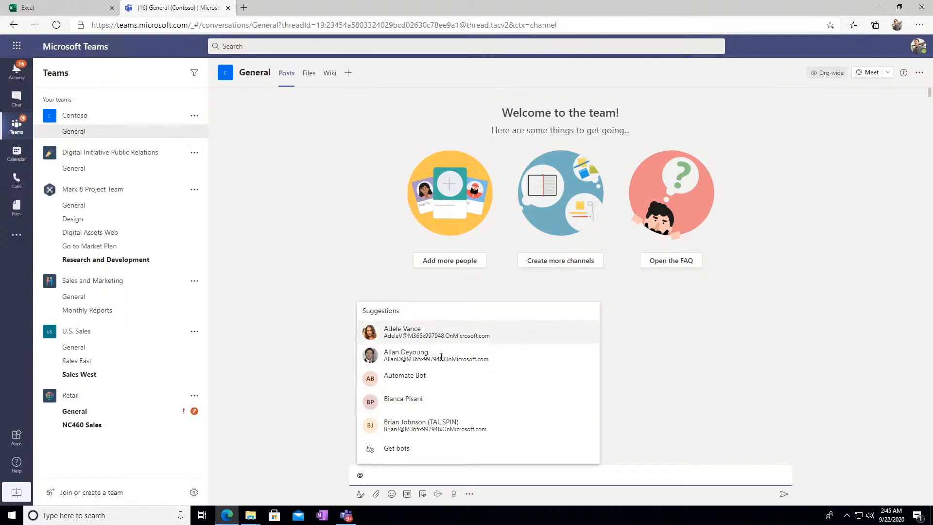
pyautogui.click(429, 363)
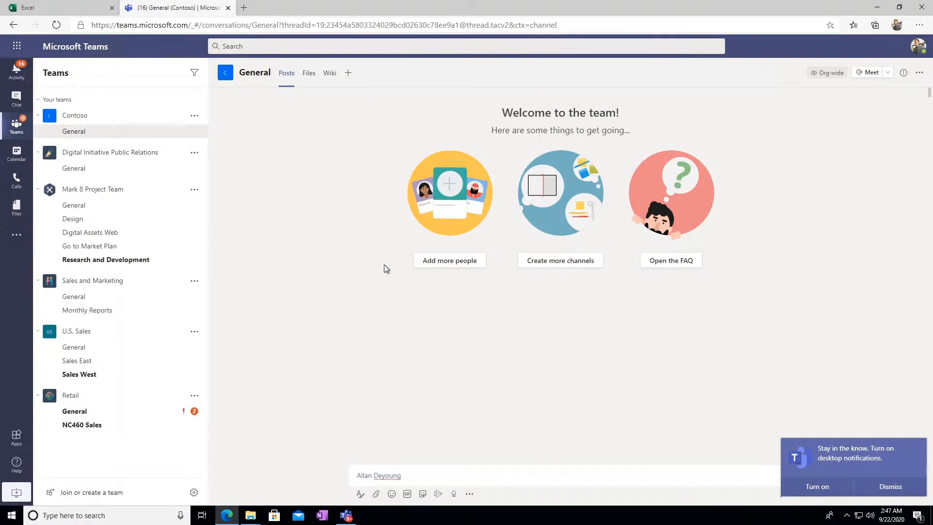
# Show the files of the Mark 8 Project Team's Design channel and open that folder in SharePoint
pyautogui.click(309, 74)
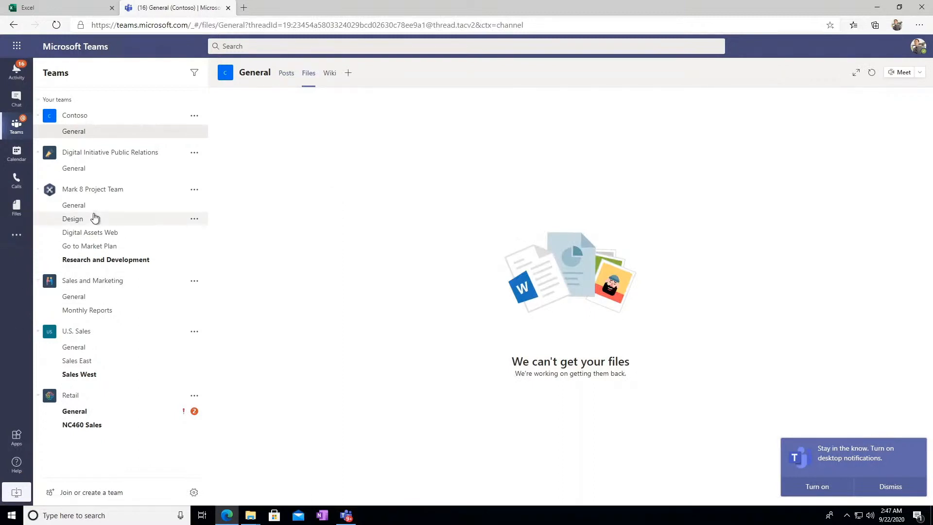
pyautogui.click(78, 219)
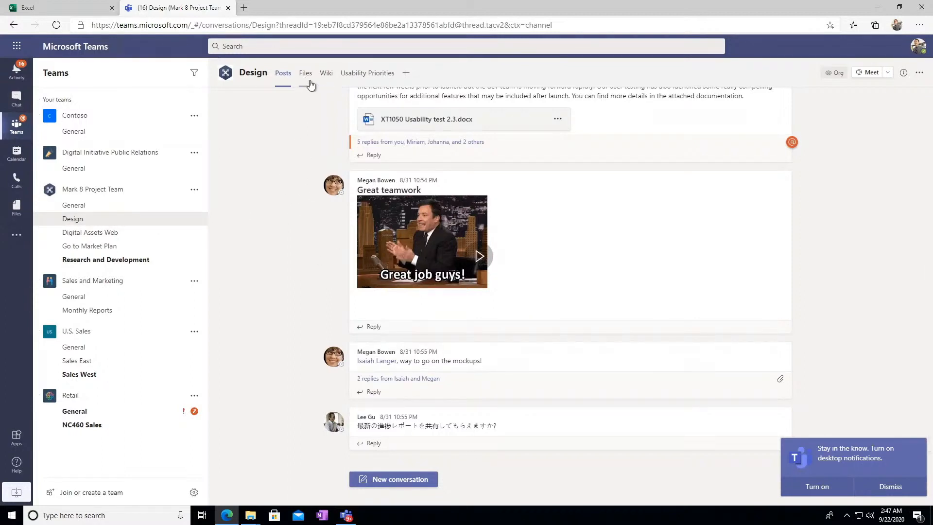
pyautogui.click(310, 83)
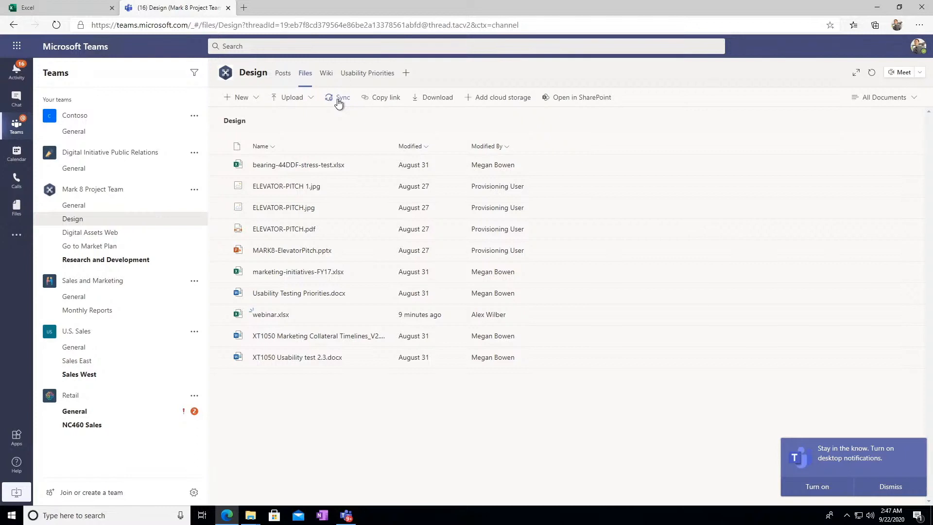
pyautogui.click(561, 99)
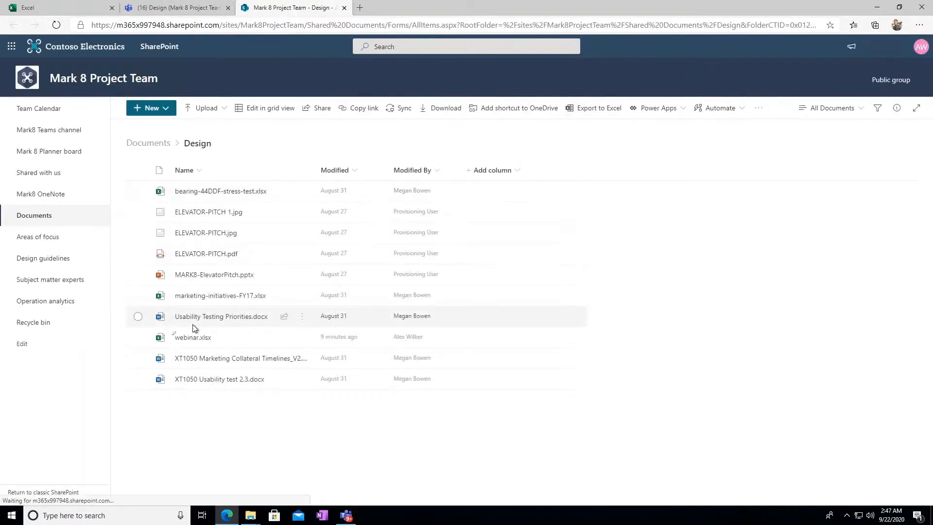
# Go to the SharePoint home site The Landing and look through its news, conversations, recent documents and frequent sites
pyautogui.click(87, 54)
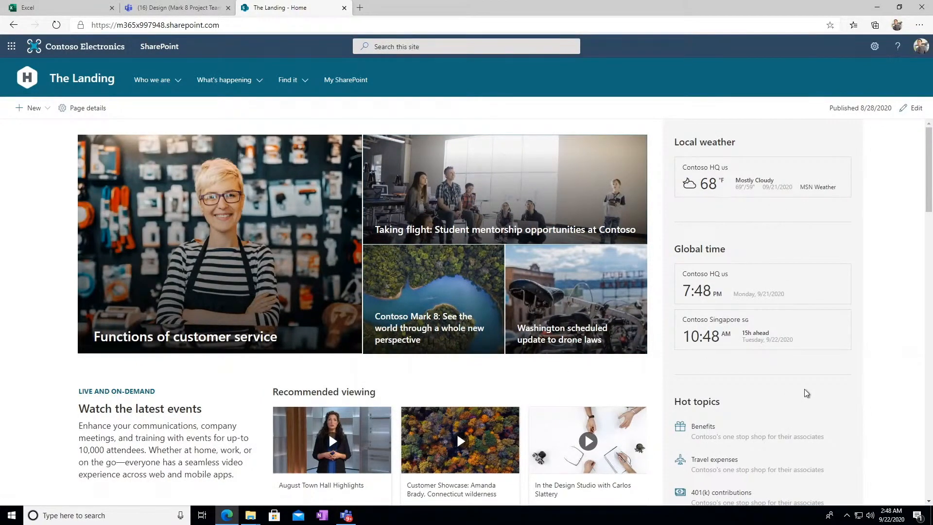
pyautogui.scroll(-3, 717, 436)
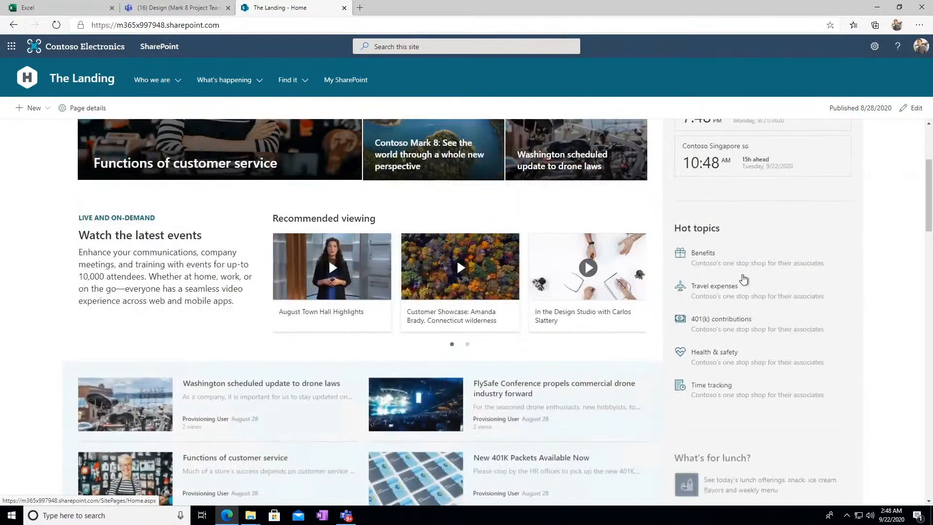
pyautogui.scroll(-2, 341, 394)
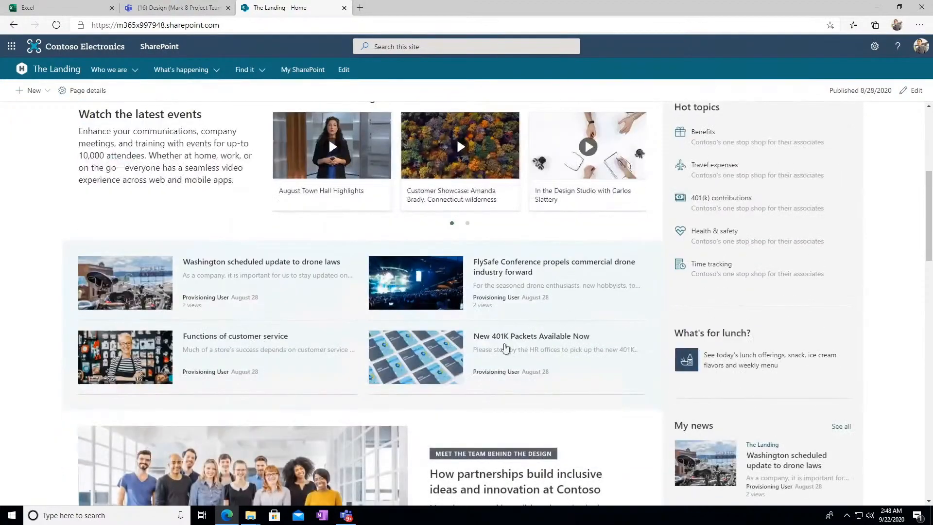
pyautogui.scroll(-4, 268, 399)
pyautogui.scroll(4, 267, 394)
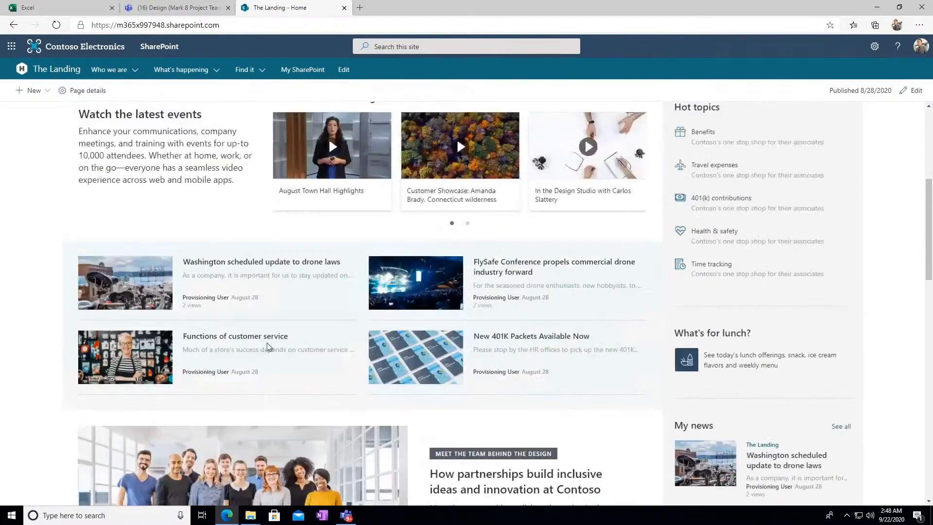
pyautogui.scroll(4, 224, 160)
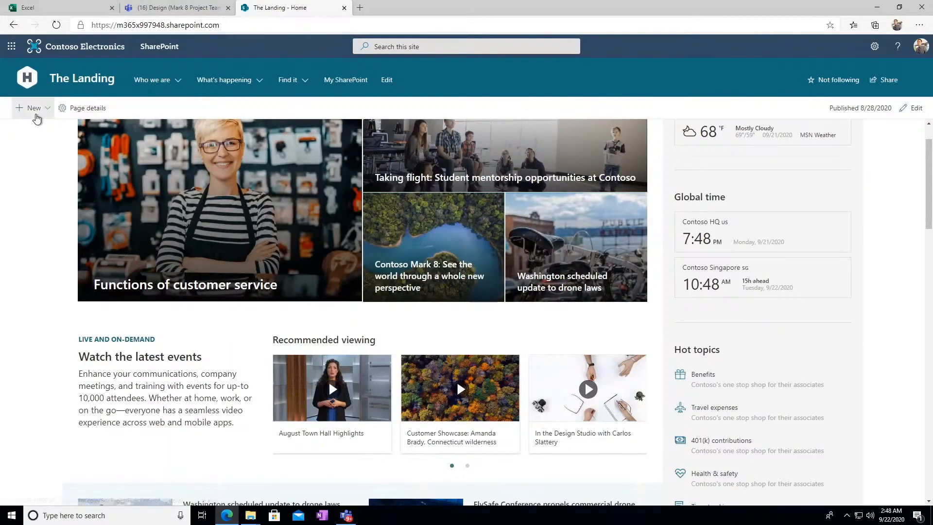
pyautogui.scroll(-3, 123, 398)
pyautogui.scroll(-9, 124, 397)
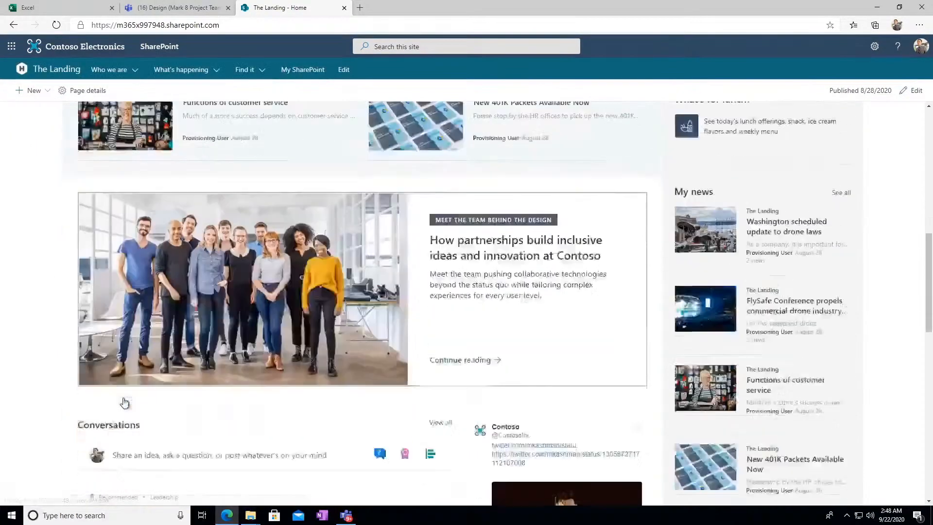
pyautogui.scroll(-2, 123, 401)
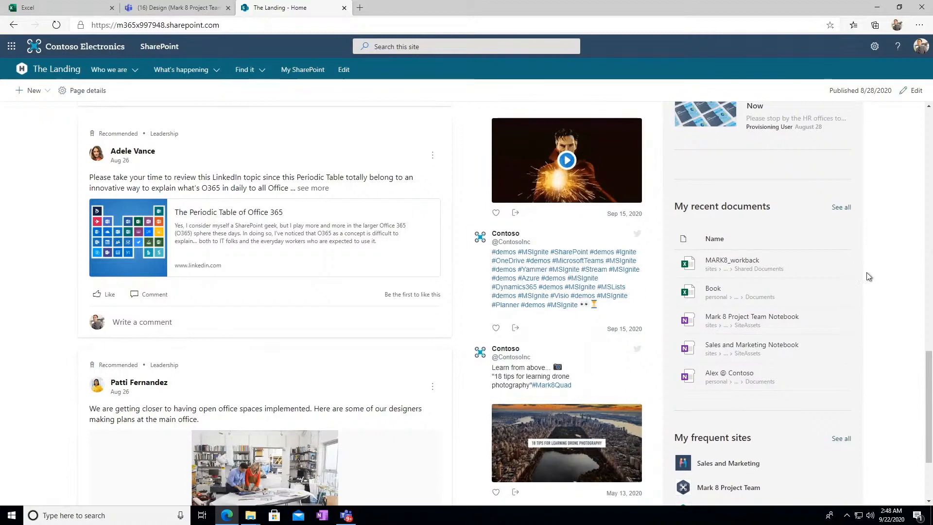
pyautogui.scroll(-2, 688, 398)
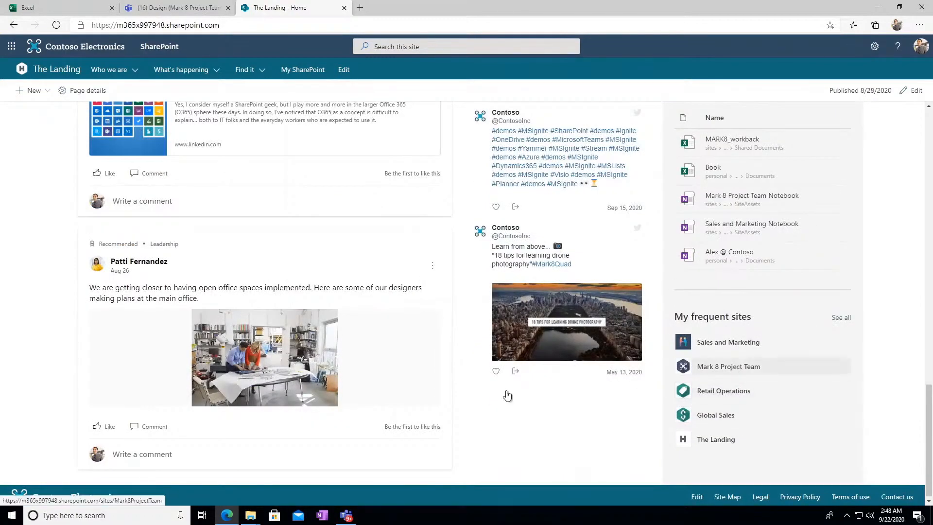
pyautogui.scroll(15, 405, 408)
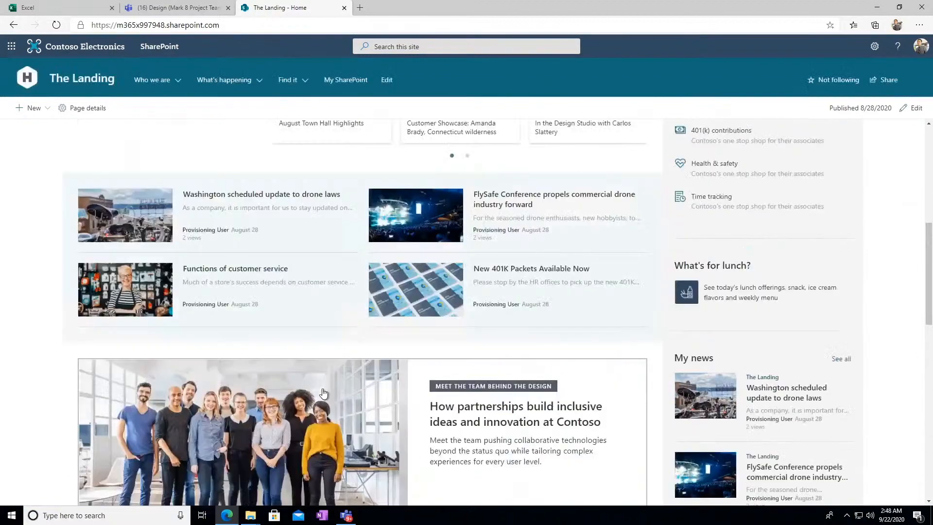
pyautogui.scroll(3, 324, 391)
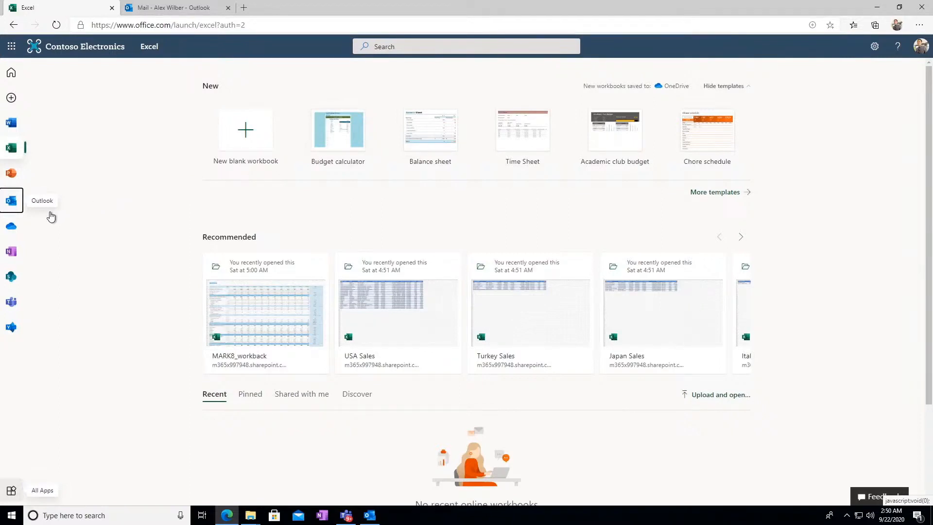
# Open Outlook on the web from the Office page and look through the Focused inbox messages
pyautogui.click(14, 210)
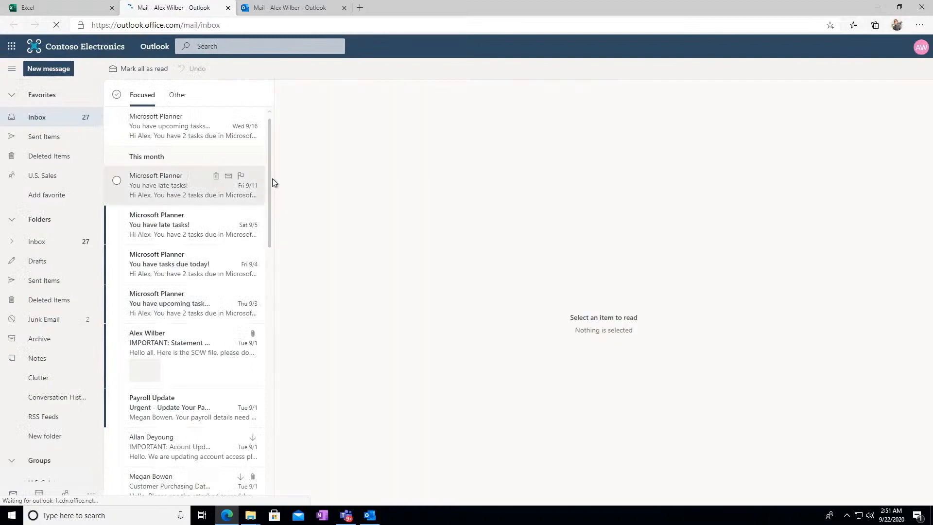
pyautogui.scroll(-3, 267, 186)
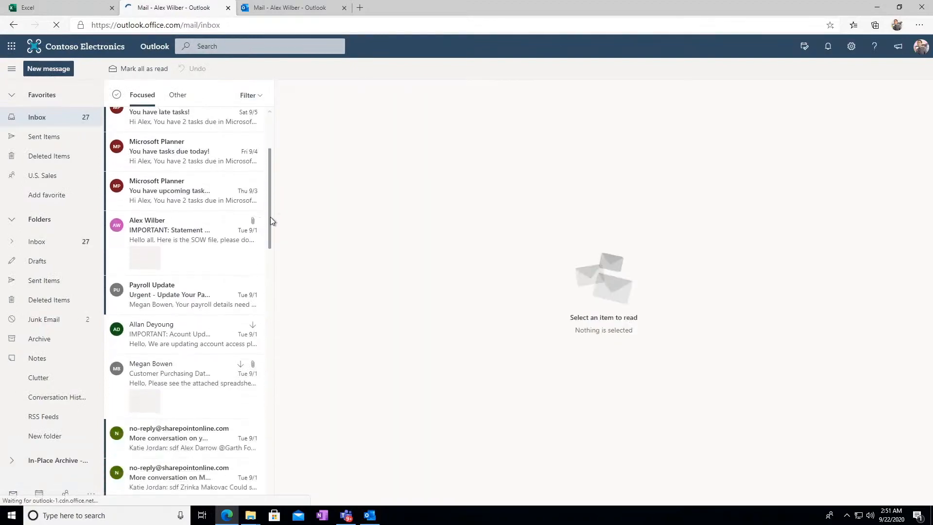
pyautogui.moveTo(270, 219); pyautogui.dragTo(265, 130)
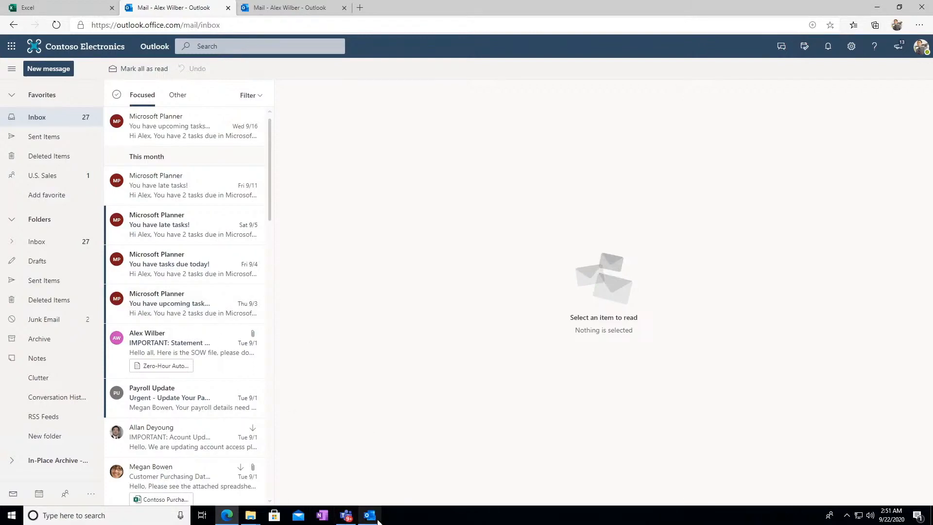
# Switch to the Outlook desktop app to view the same mailbox's inbox
pyautogui.moveTo(379, 519)
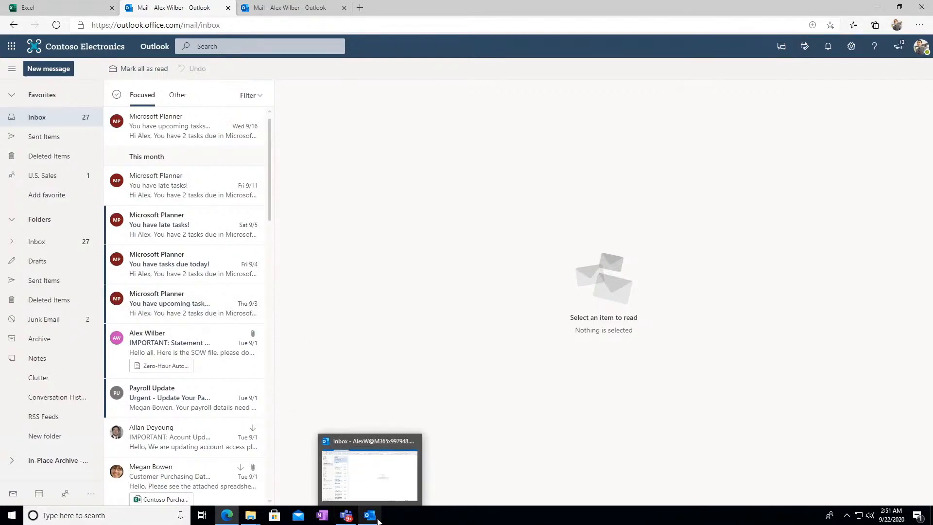
pyautogui.click(346, 469)
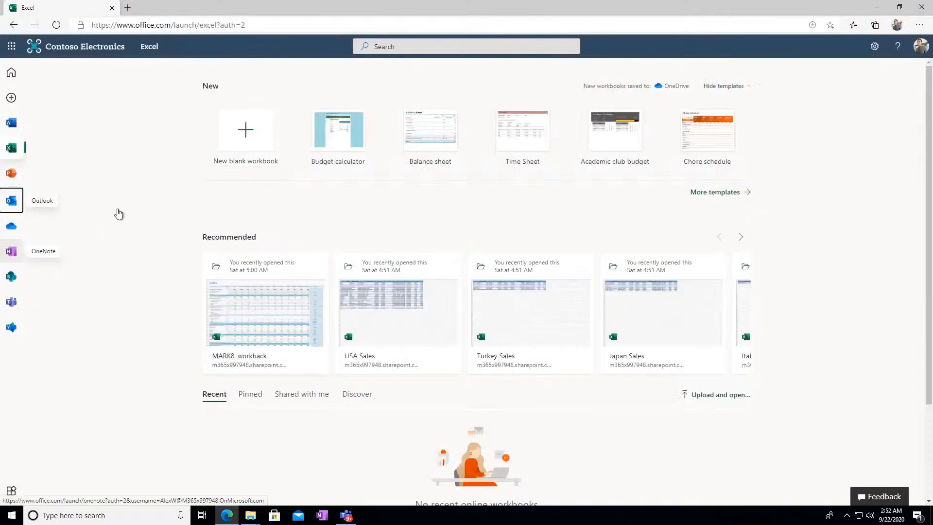
# Open the Mark 8 Project Team Notebook in OneNote on the web and look at its meetings and project 1 sections
pyautogui.click(21, 263)
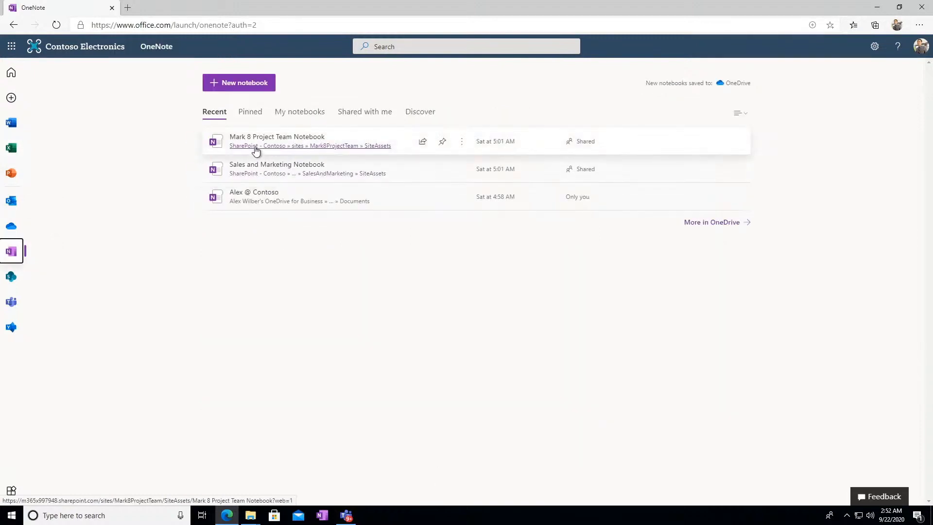
pyautogui.click(284, 141)
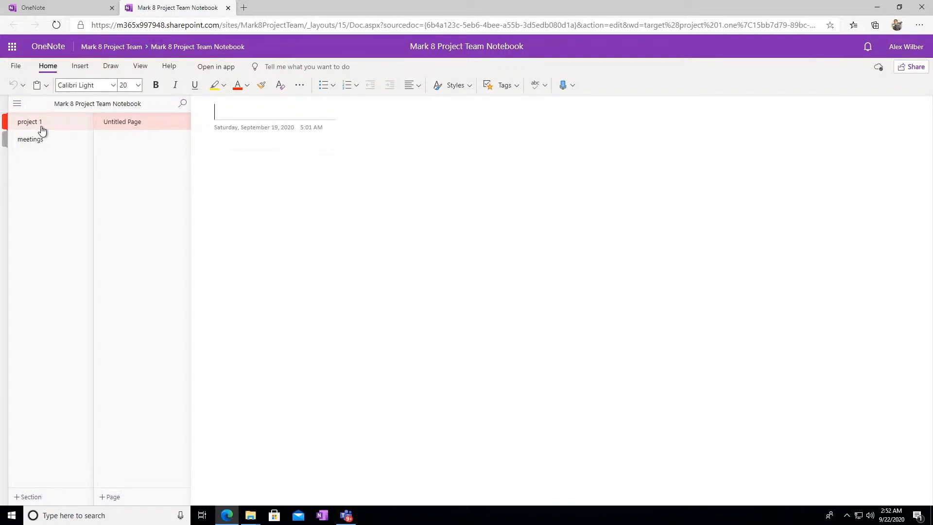
pyautogui.click(35, 140)
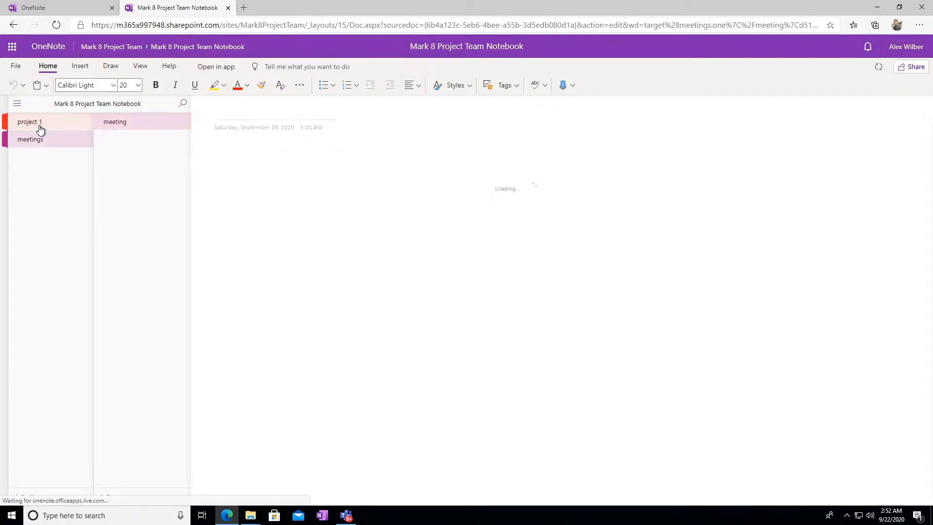
pyautogui.click(78, 128)
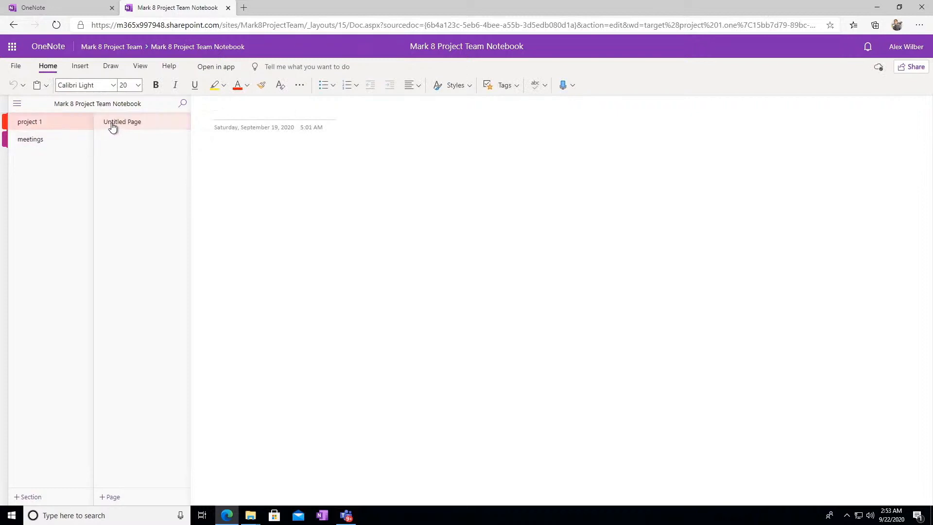
# Add the note "This is for the webinar" to the untitled page of the project 1 section
pyautogui.click(227, 182)
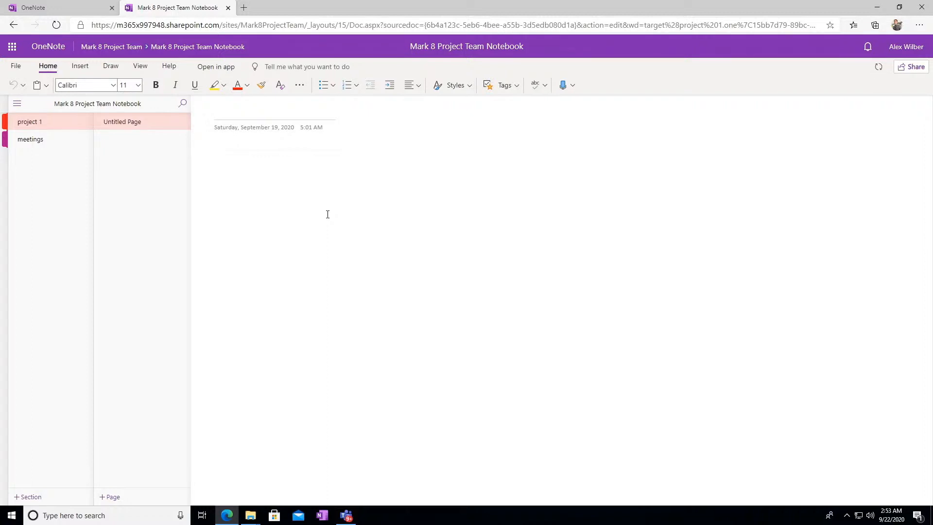
pyautogui.write('This is for the webinar')
pyautogui.moveTo(287, 156); pyautogui.dragTo(179, 154)
pyautogui.click(247, 253)
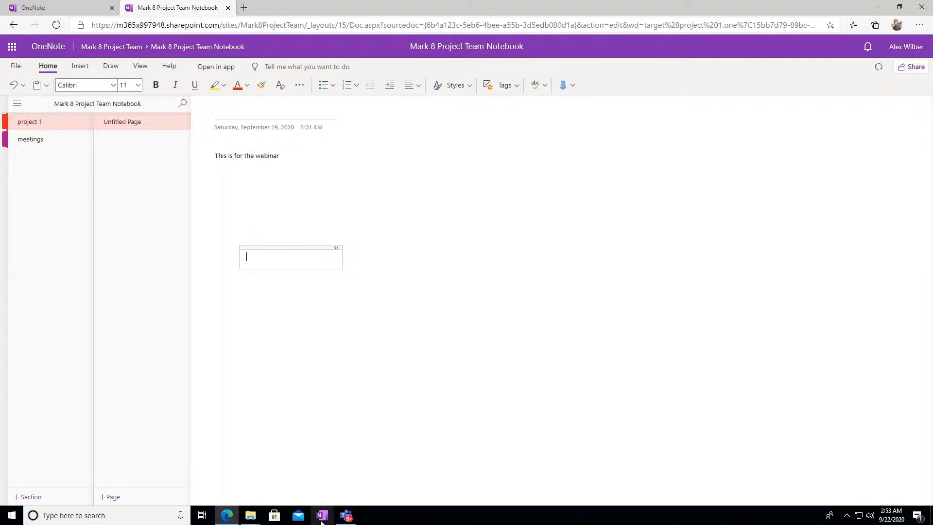
# Switch to the OneNote desktop app and open the recent Mark 8 Project Team Notebook
pyautogui.click(320, 522)
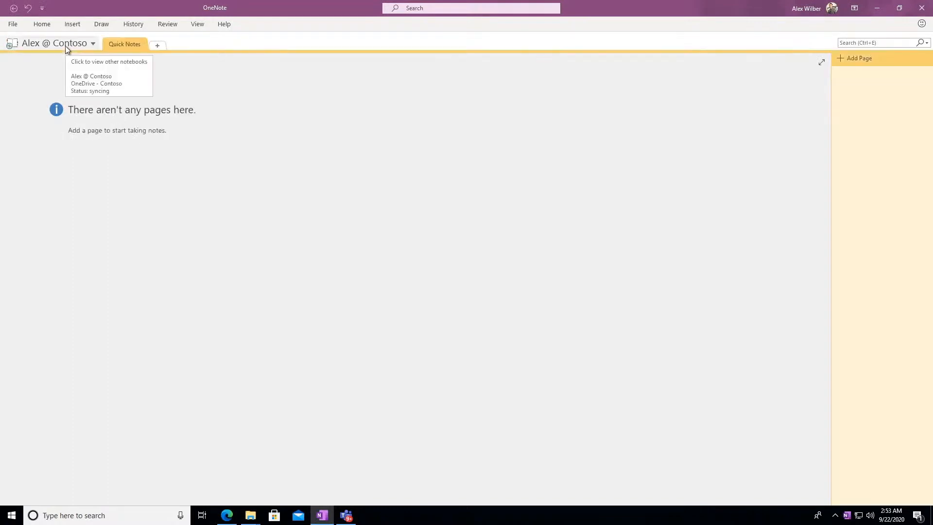
pyautogui.click(65, 46)
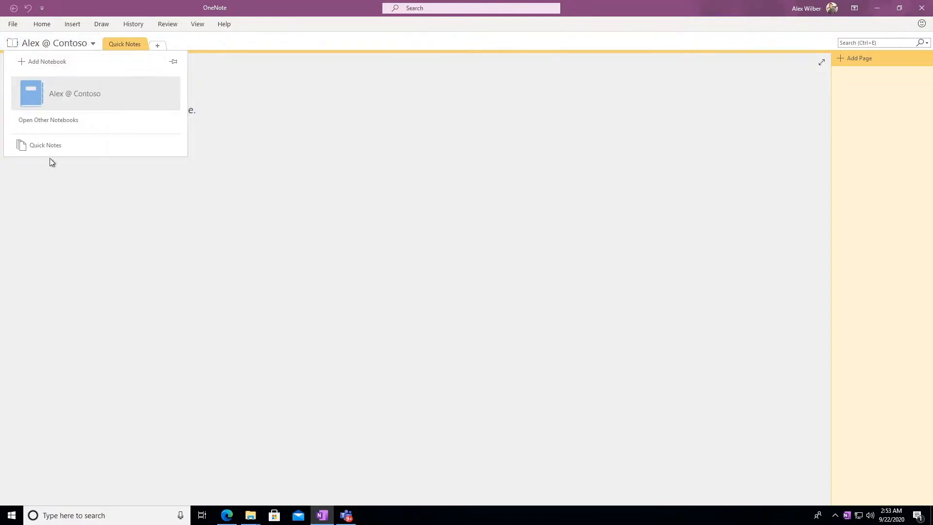
pyautogui.click(49, 126)
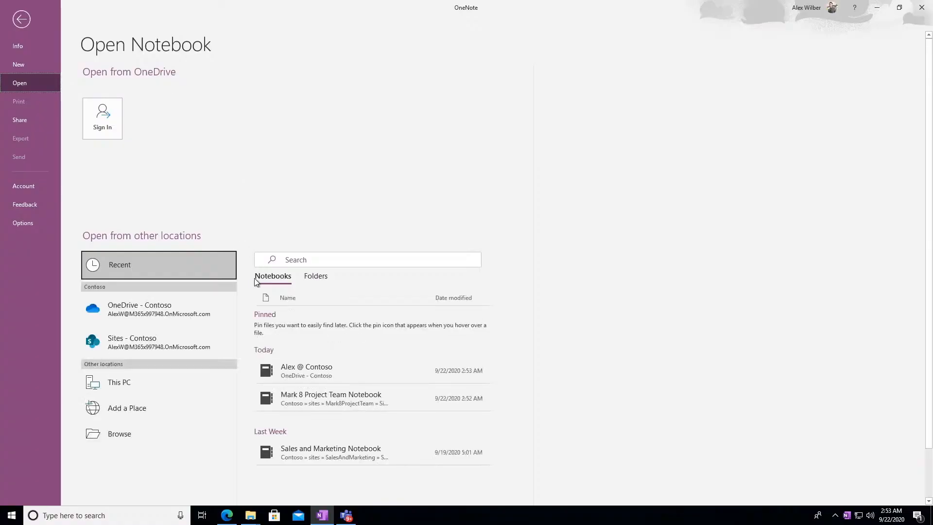
pyautogui.click(319, 402)
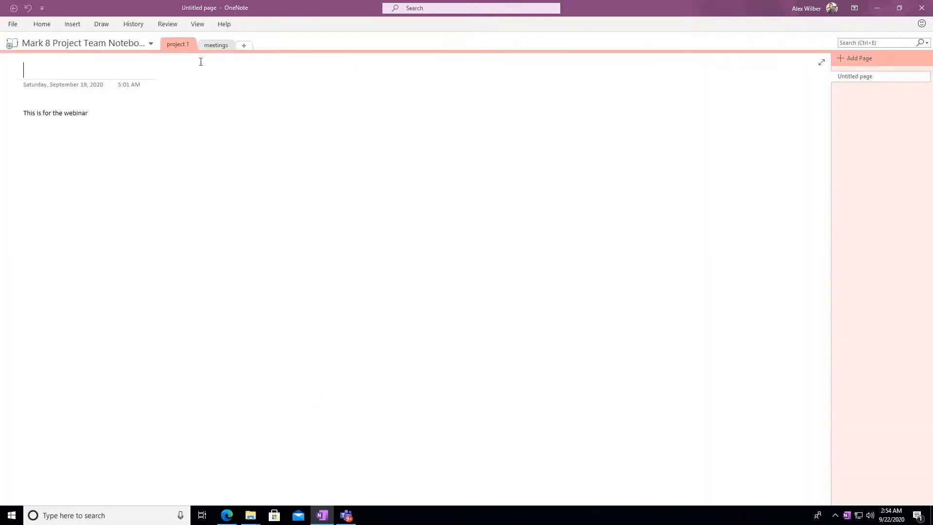
# Compare the notebook's meetings and project 1 sections in the desktop app with the web version
pyautogui.click(211, 47)
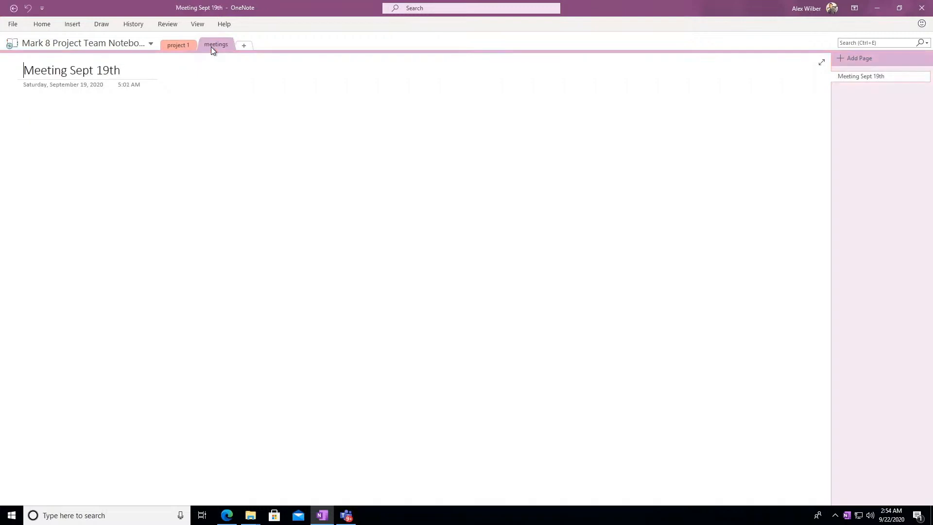
pyautogui.click(179, 45)
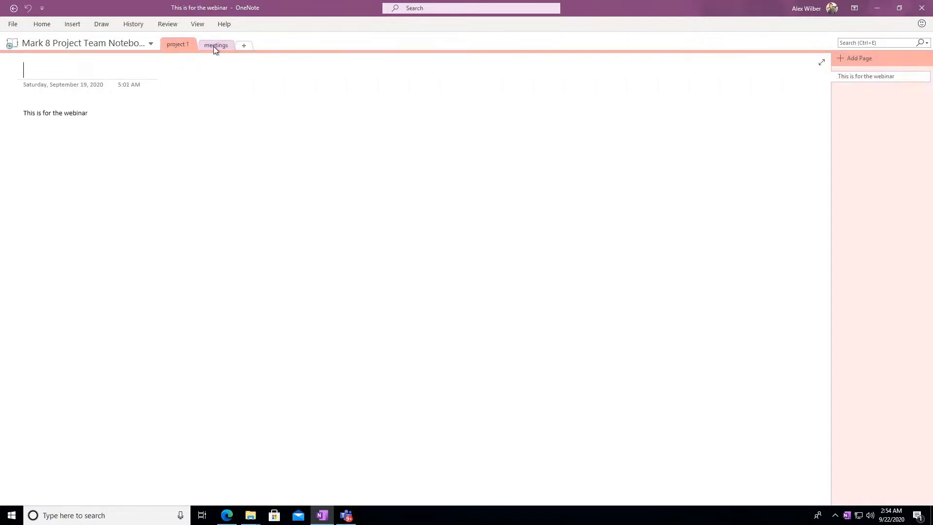
pyautogui.click(214, 46)
pyautogui.click(180, 45)
pyautogui.moveTo(226, 515)
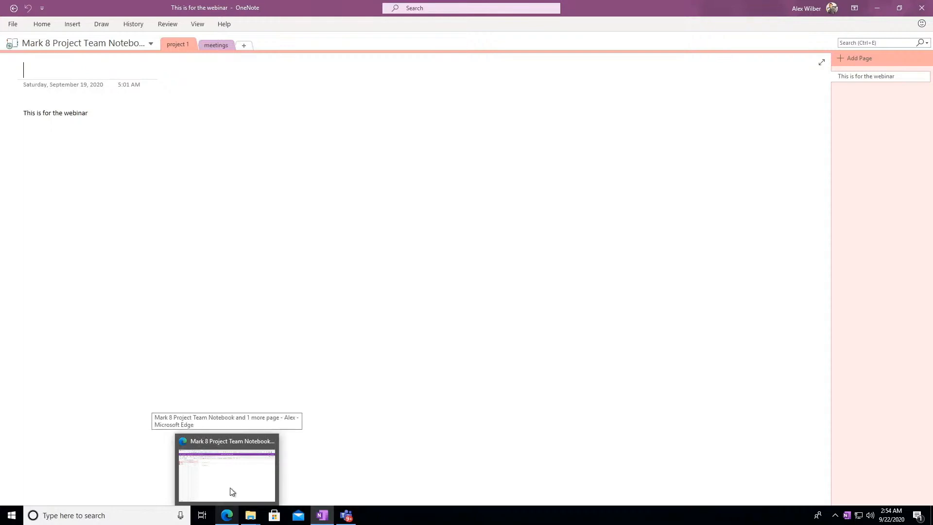
pyautogui.moveTo(225, 456)
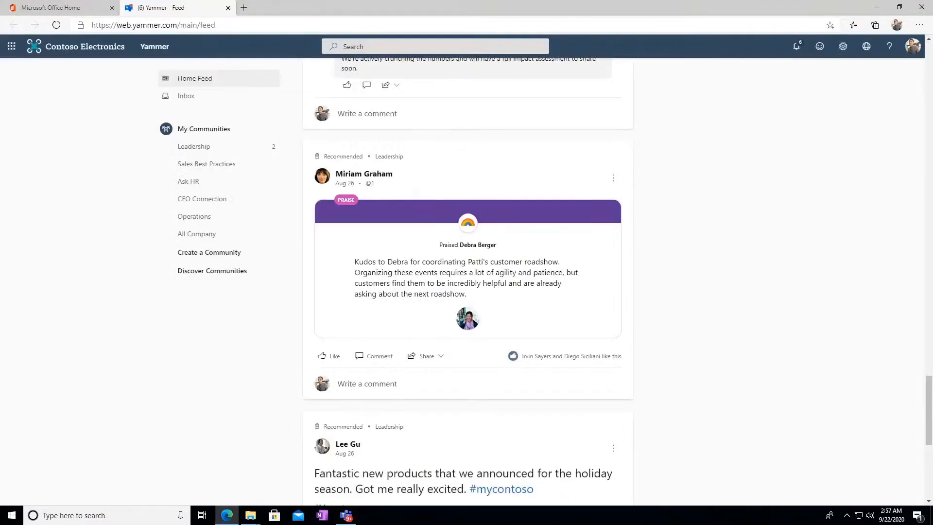
# Check the Office home page, return to the Yammer home feed and go back up to the sales conference post
pyautogui.click(72, 11)
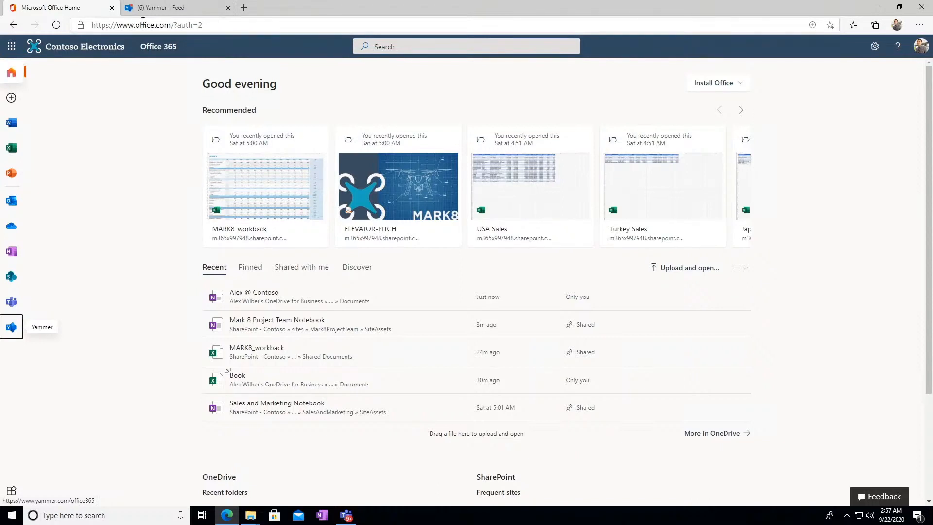
pyautogui.click(189, 15)
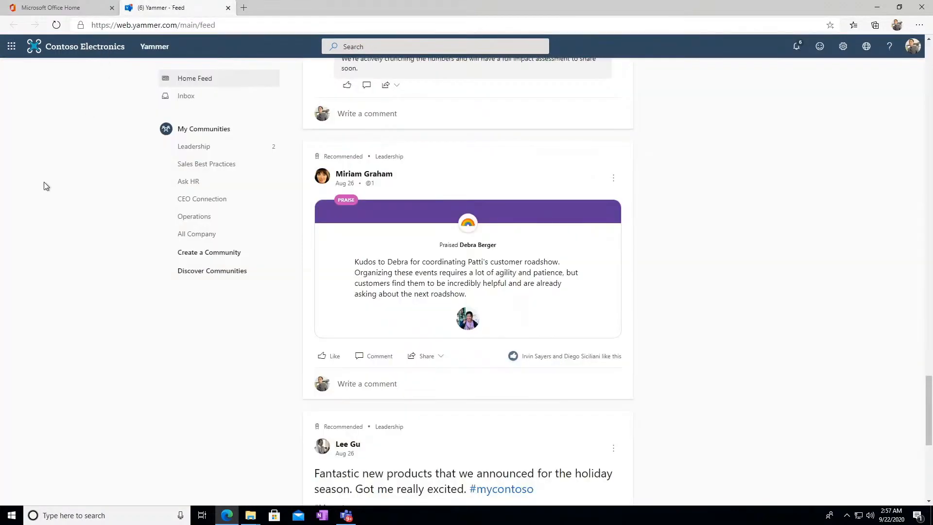
pyautogui.scroll(3, 396, 363)
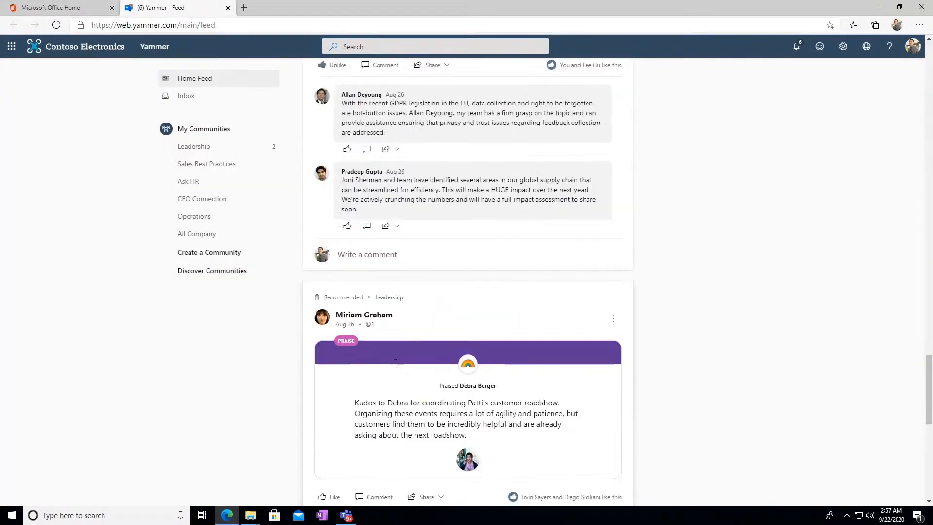
pyautogui.scroll(10, 381, 357)
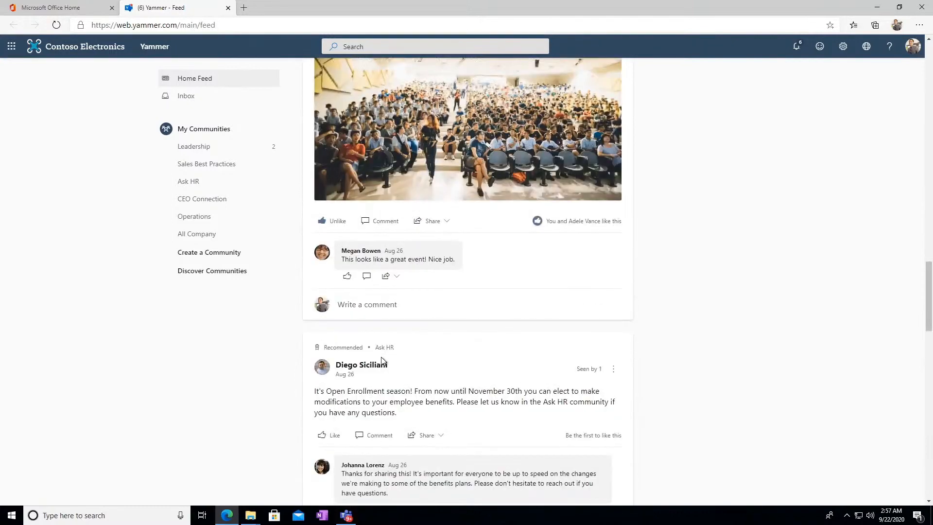
pyautogui.scroll(2, 411, 335)
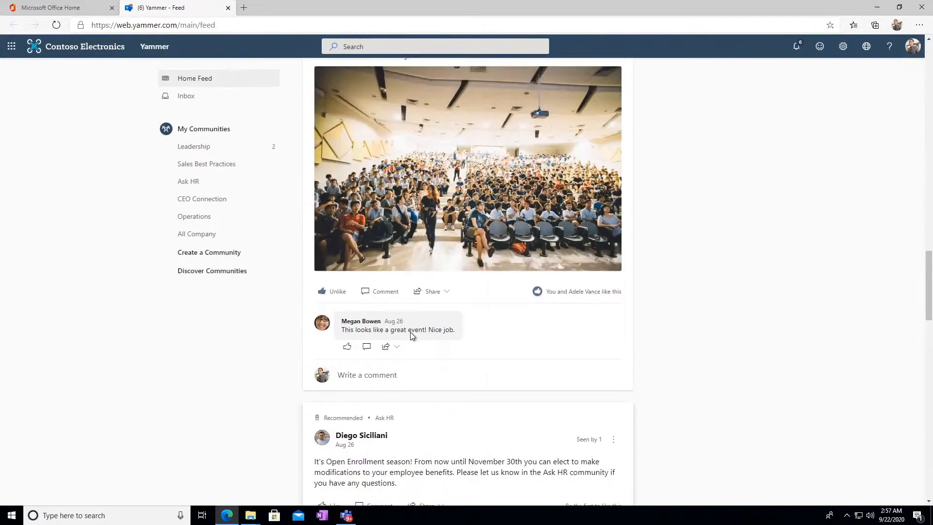
pyautogui.scroll(2, 411, 335)
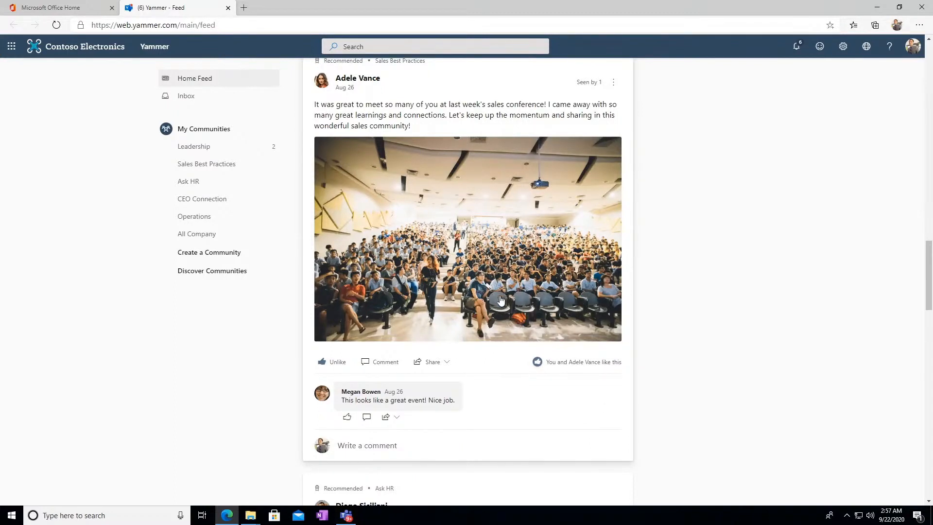
# View the sales conference post's auditorium photo at full size and close it
pyautogui.scroll(-4, 407, 340)
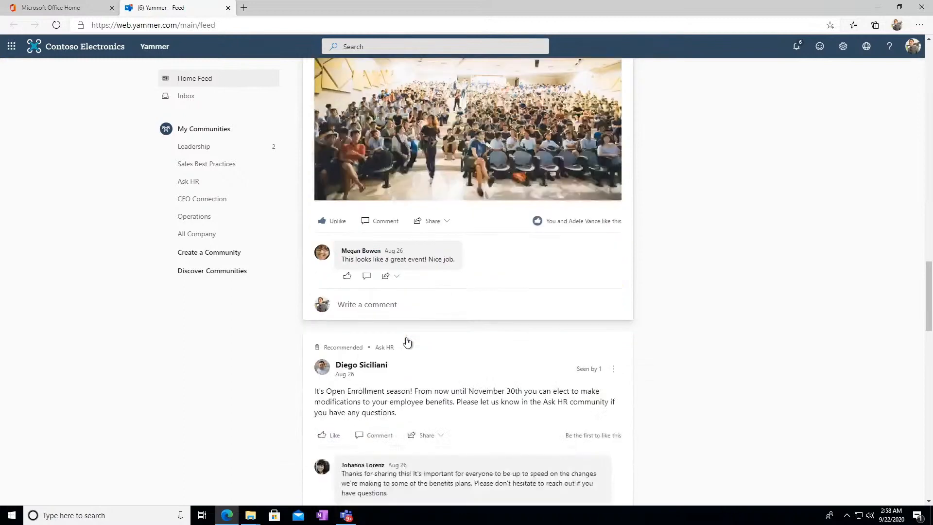
pyautogui.scroll(4, 406, 309)
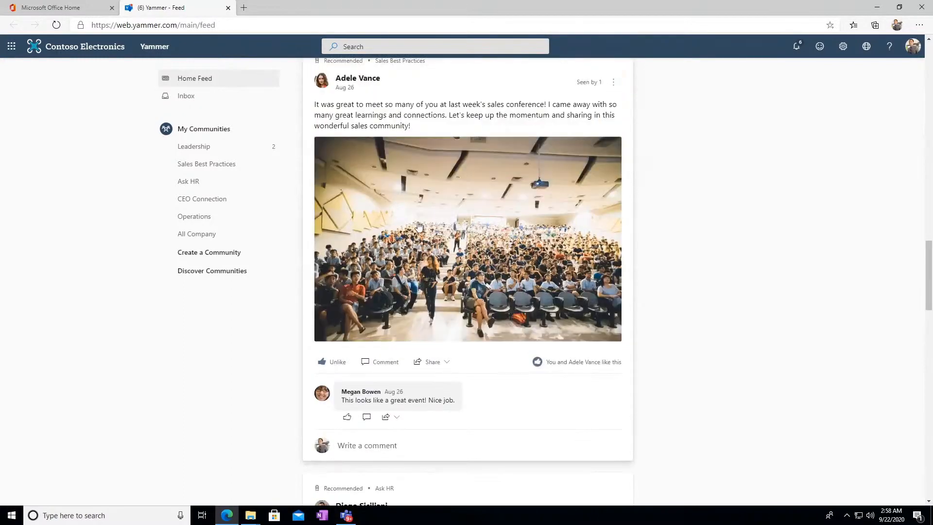
pyautogui.click(419, 190)
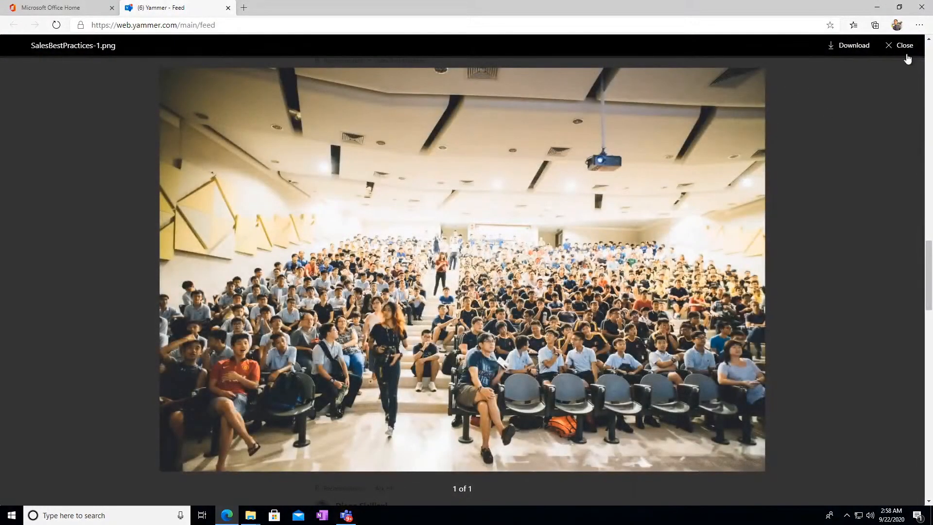
pyautogui.click(906, 54)
# Look through the Yammer home feed's Ask HR, Operations and Leadership posts, including their comments and praise
pyautogui.scroll(-4, 419, 403)
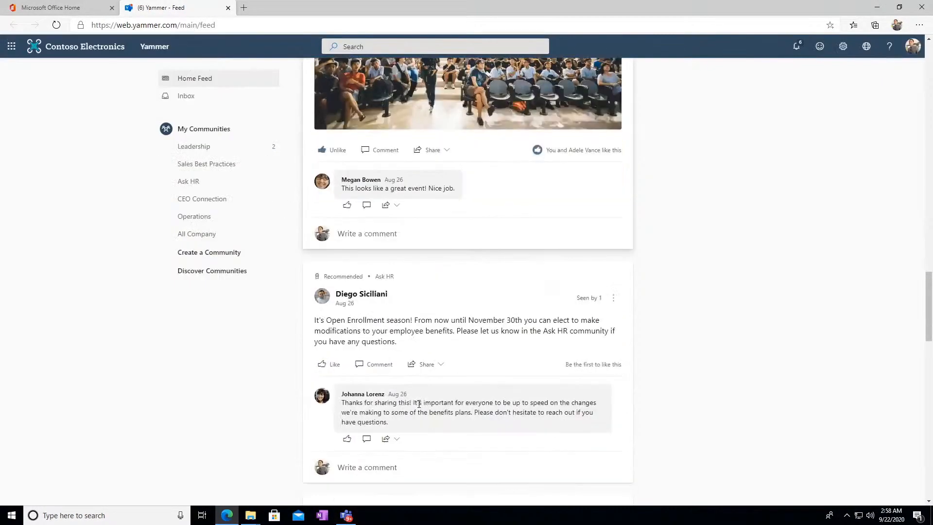
pyautogui.scroll(-1, 419, 403)
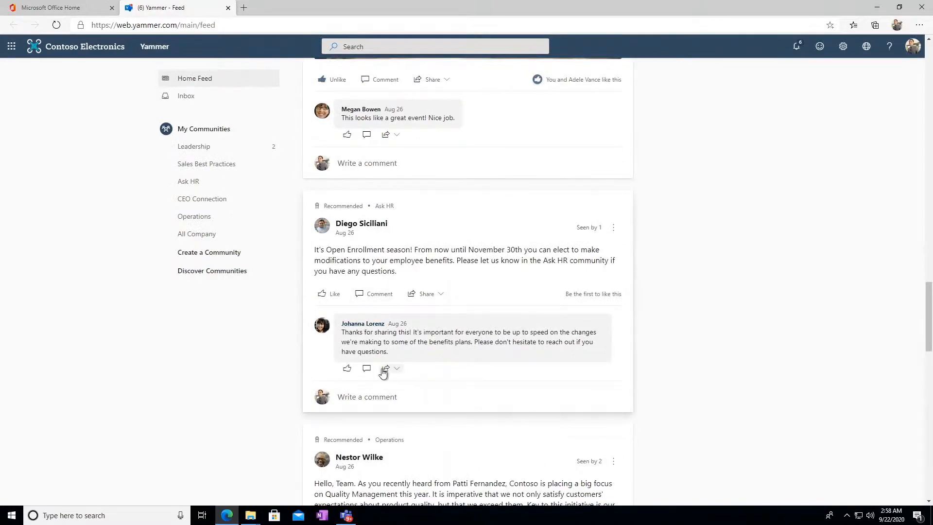
pyautogui.scroll(-3, 383, 370)
pyautogui.scroll(-3, 381, 372)
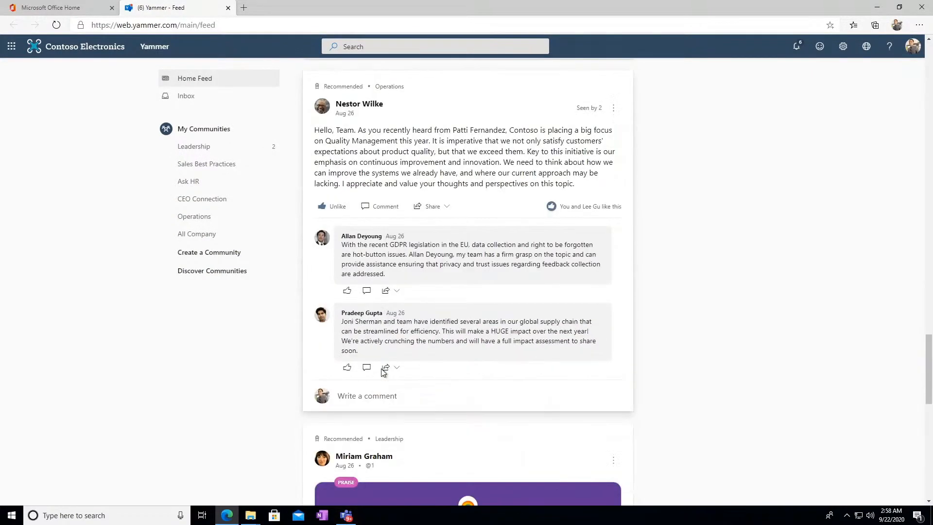
pyautogui.scroll(-4, 388, 384)
pyautogui.scroll(-2, 389, 384)
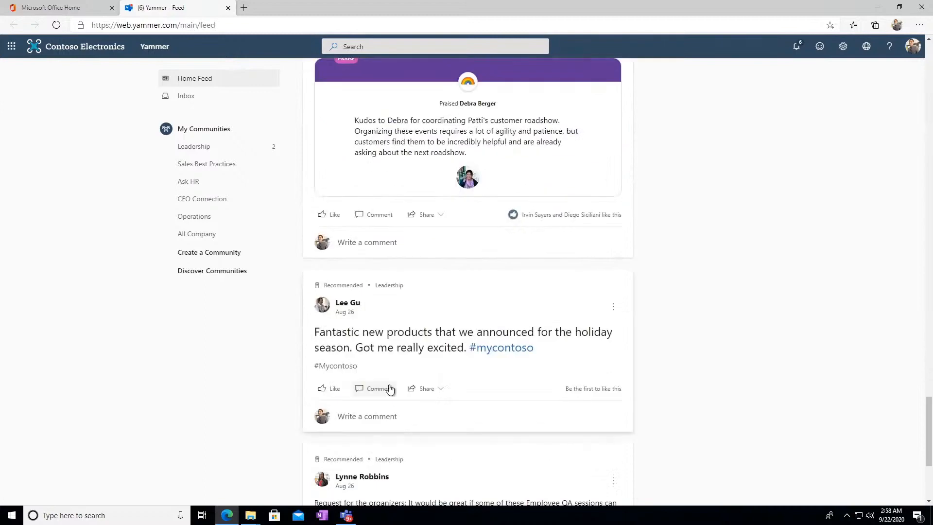
pyautogui.scroll(1, 392, 328)
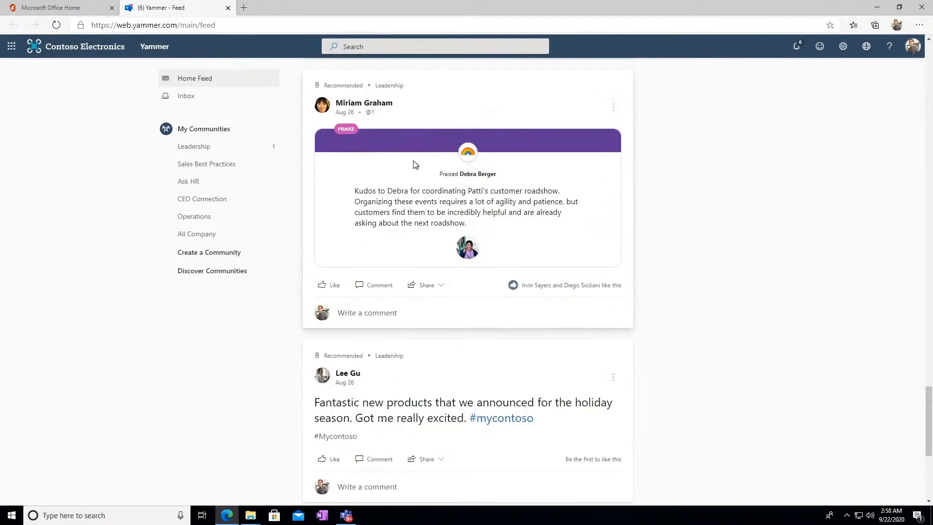
pyautogui.scroll(-4, 454, 374)
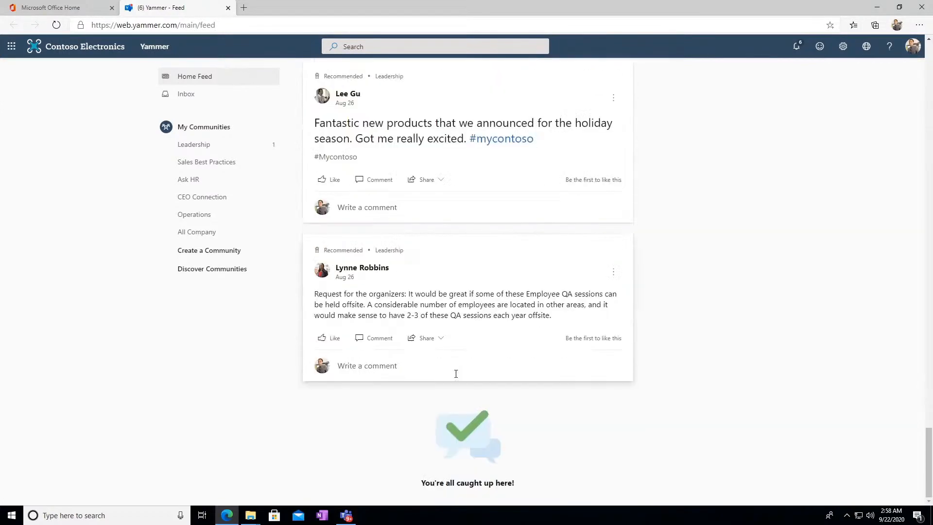
pyautogui.scroll(13, 455, 377)
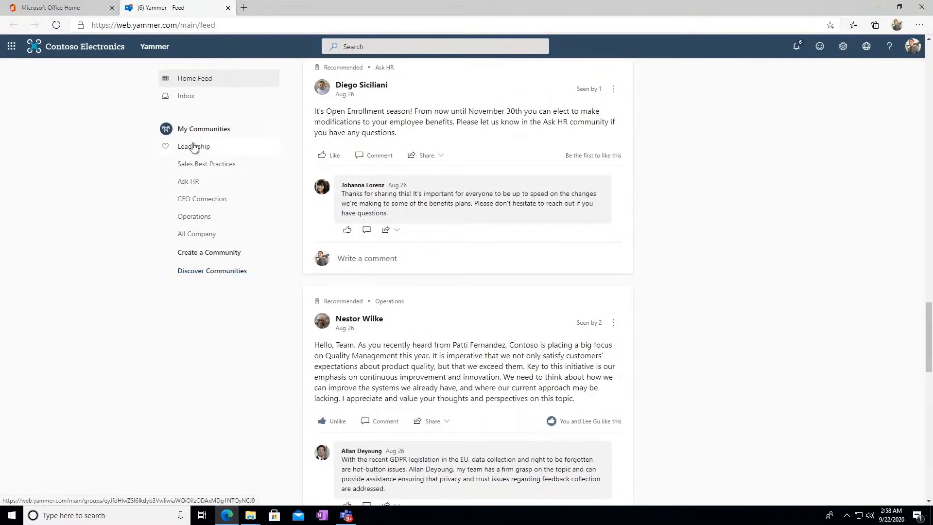
pyautogui.scroll(8, 531, 297)
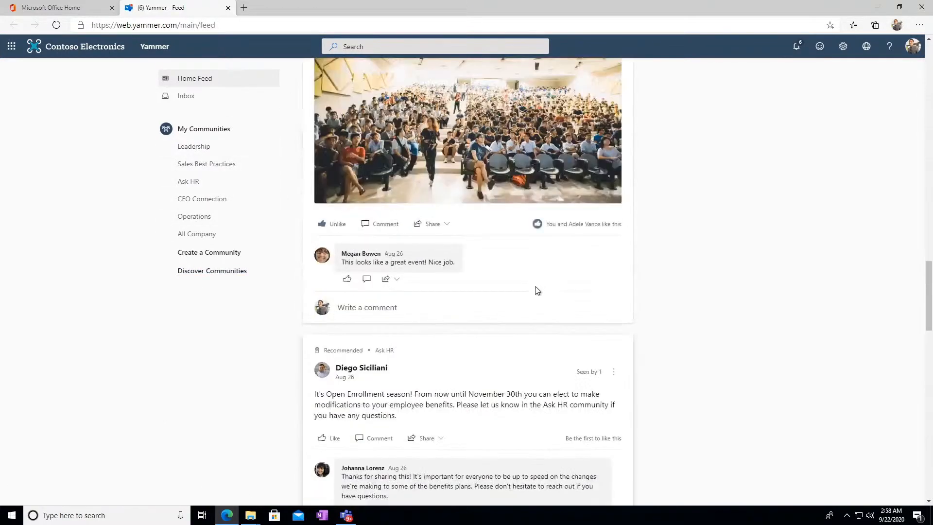
pyautogui.scroll(1, 530, 298)
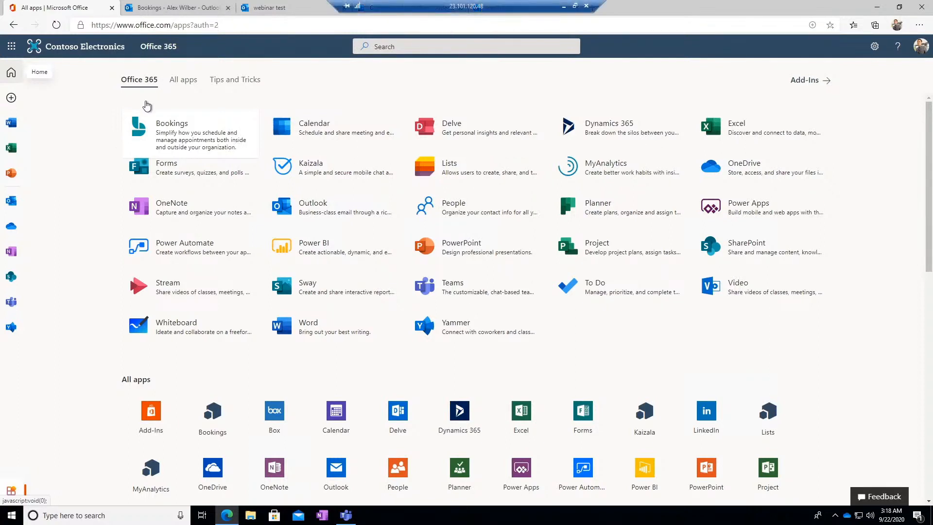
# Open Bookings from the overview of all Office 365 apps
pyautogui.click(180, 129)
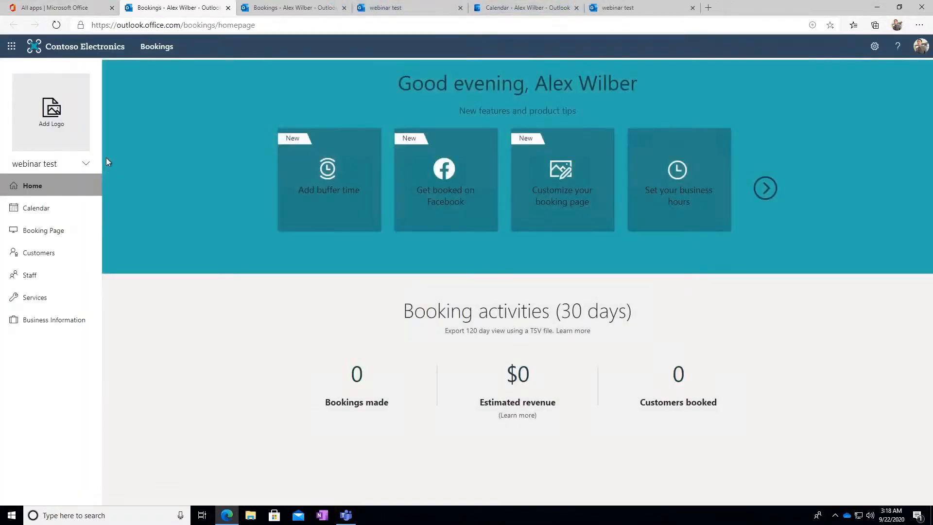
# Look through the Booking Page settings of webinar test, including access control, scheduling policy and email notifications
pyautogui.click(43, 236)
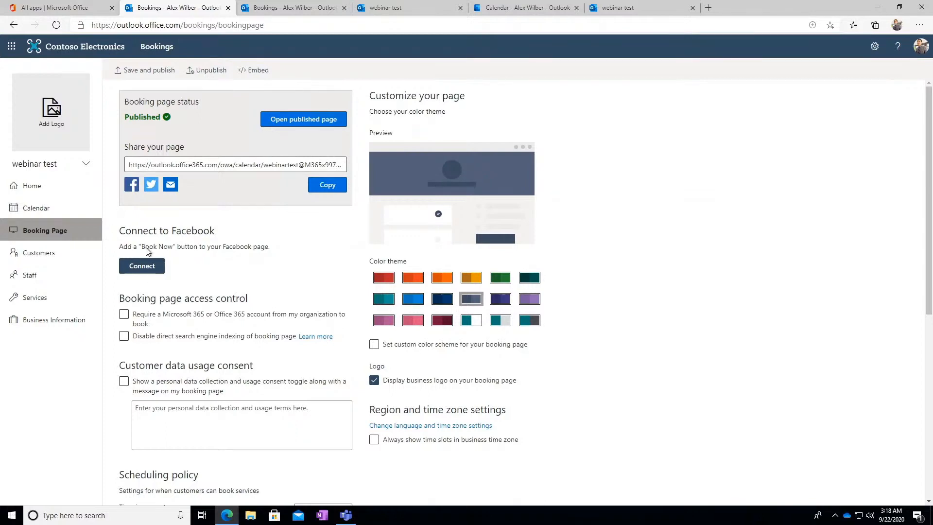
pyautogui.scroll(-4, 152, 303)
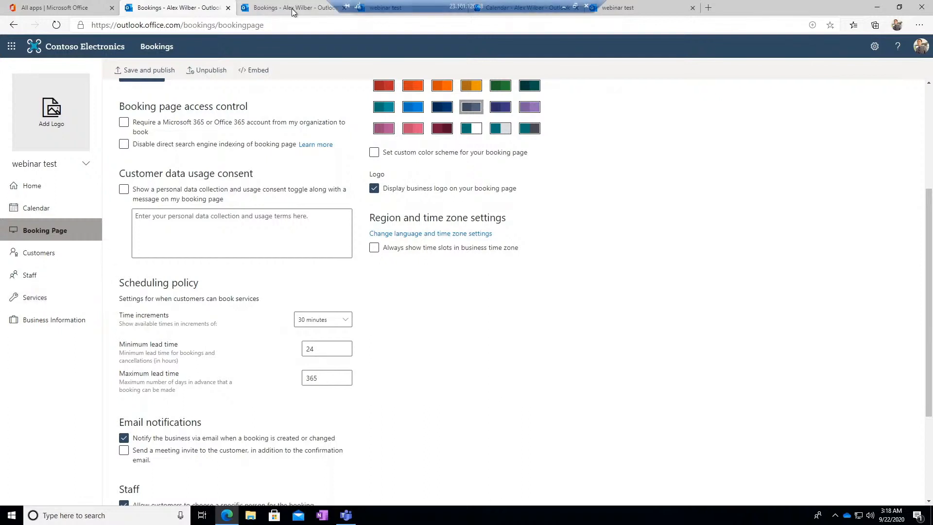
pyautogui.click(264, 12)
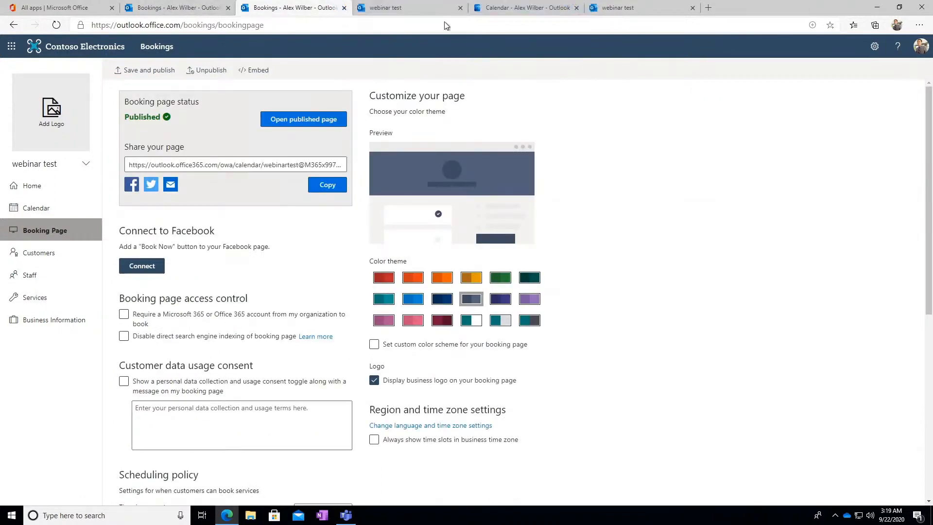
# On the public webinar test booking page, choose Introductory personal financial consultation on September 23 and look through the staff options and time slots
pyautogui.click(401, 11)
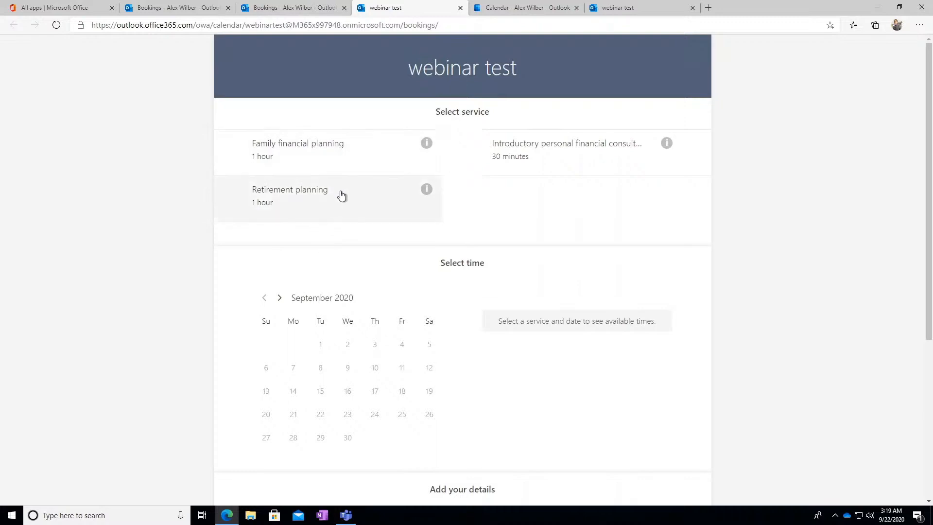
pyautogui.click(524, 163)
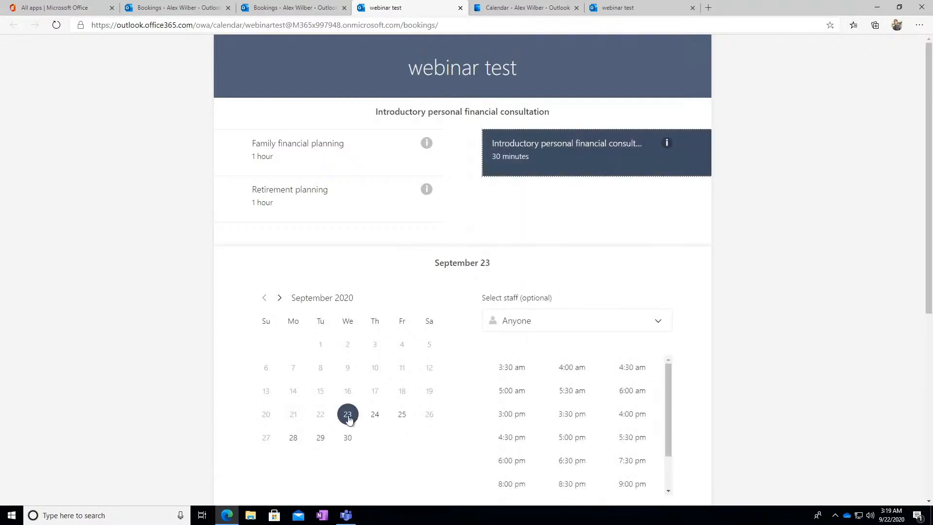
pyautogui.click(598, 321)
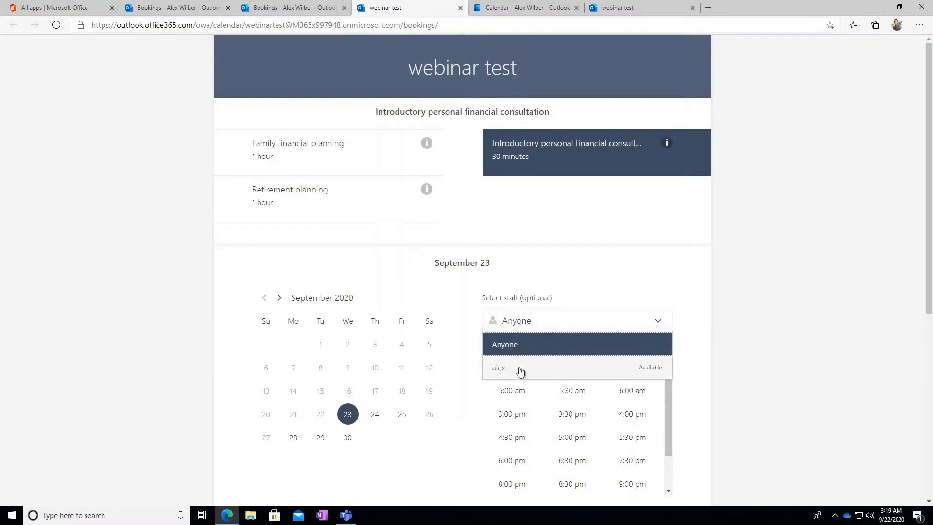
pyautogui.click(668, 403)
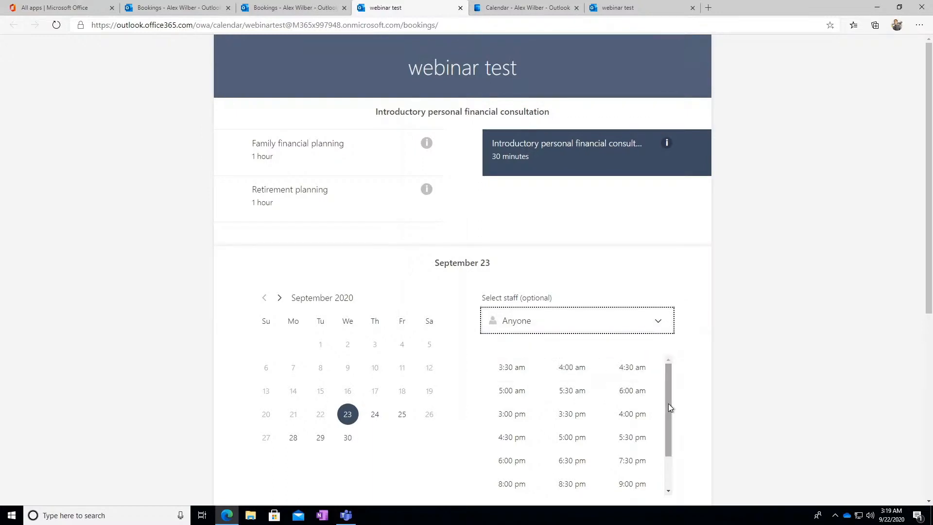
pyautogui.moveTo(668, 403); pyautogui.dragTo(661, 434)
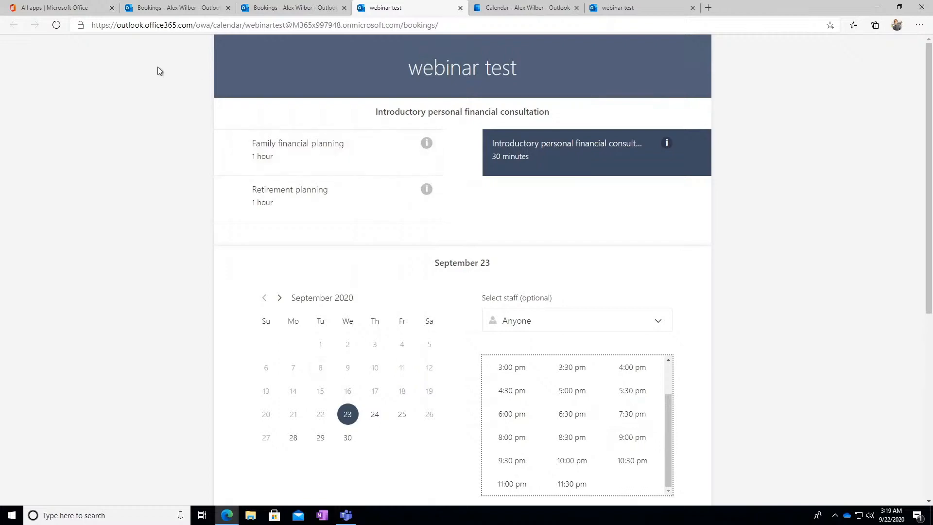
# Check the Bookings calendar, the consultation's entry in the Outlook month calendar and the customer's upcoming booking page
pyautogui.click(149, 9)
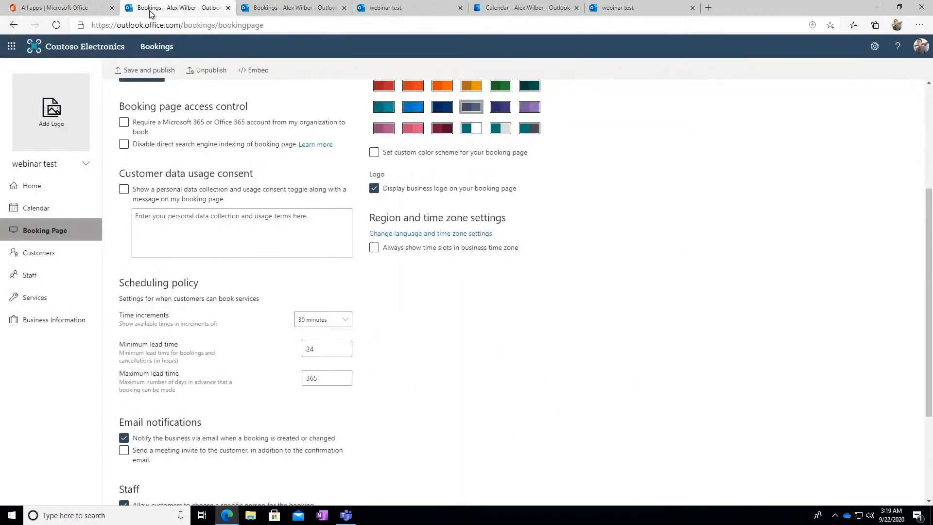
pyautogui.click(46, 217)
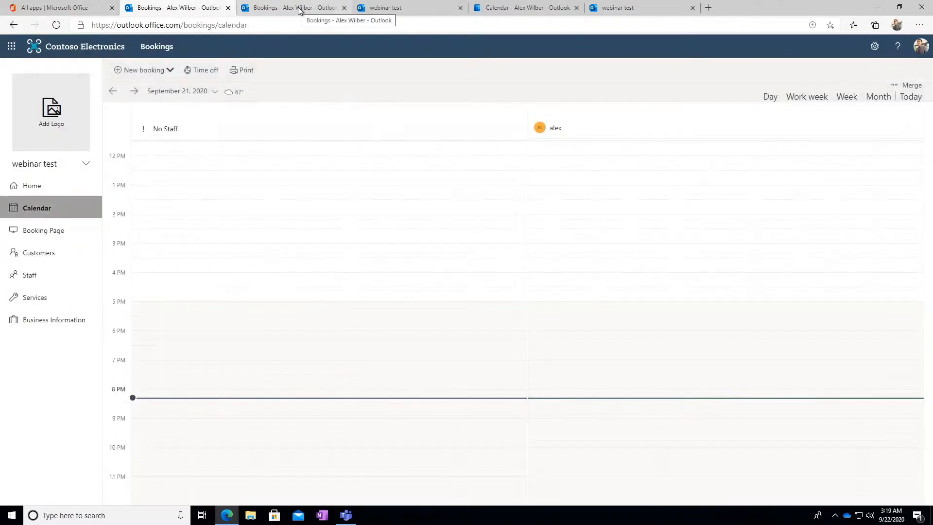
pyautogui.click(298, 8)
pyautogui.click(404, 10)
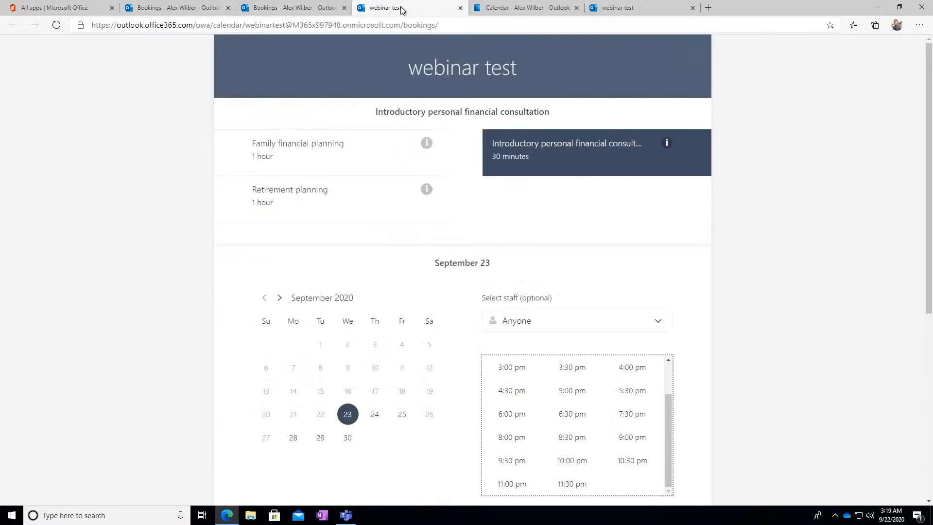
pyautogui.click(521, 9)
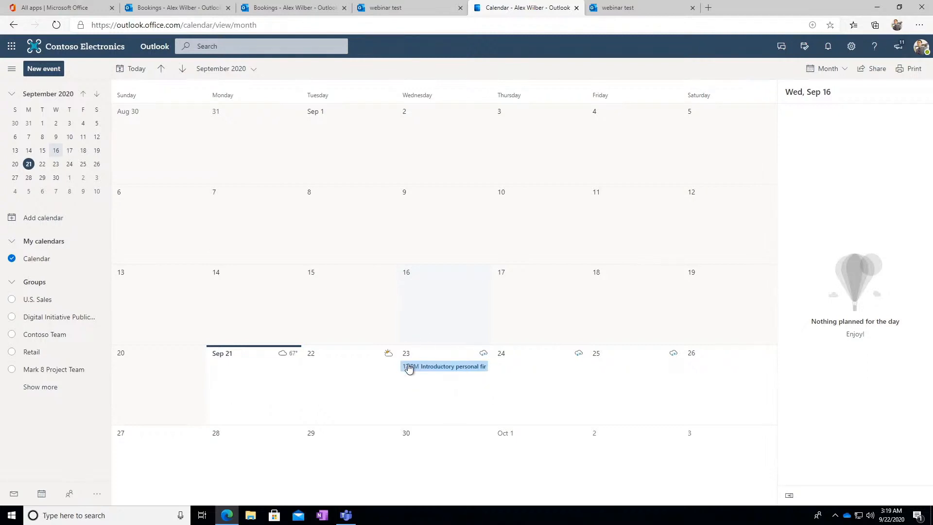
pyautogui.click(619, 14)
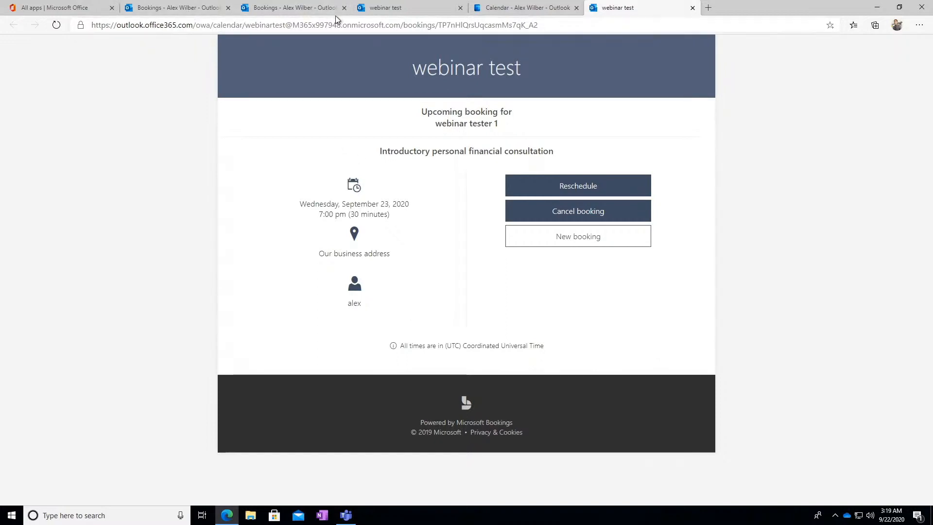
# Return to the Bookings calendar and move its day view forward from September 21, 2020
pyautogui.click(177, 9)
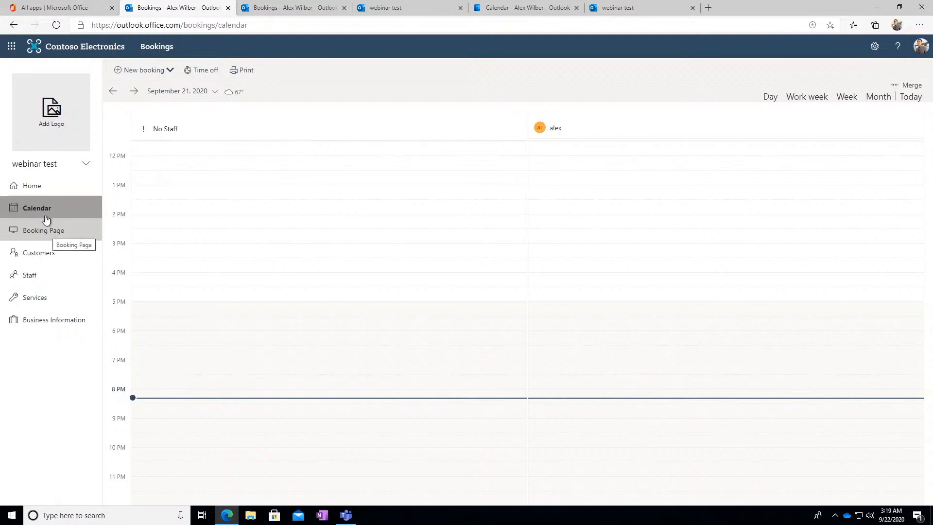
pyautogui.click(135, 92)
pyautogui.click(135, 95)
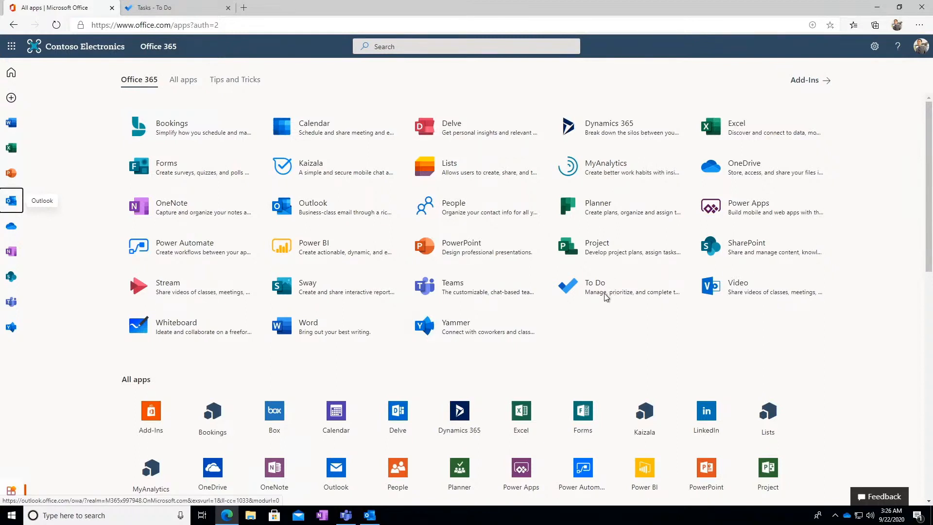
# Create a To Do list named "Webinar list" and add the task "webinar test #2" to it
pyautogui.click(160, 10)
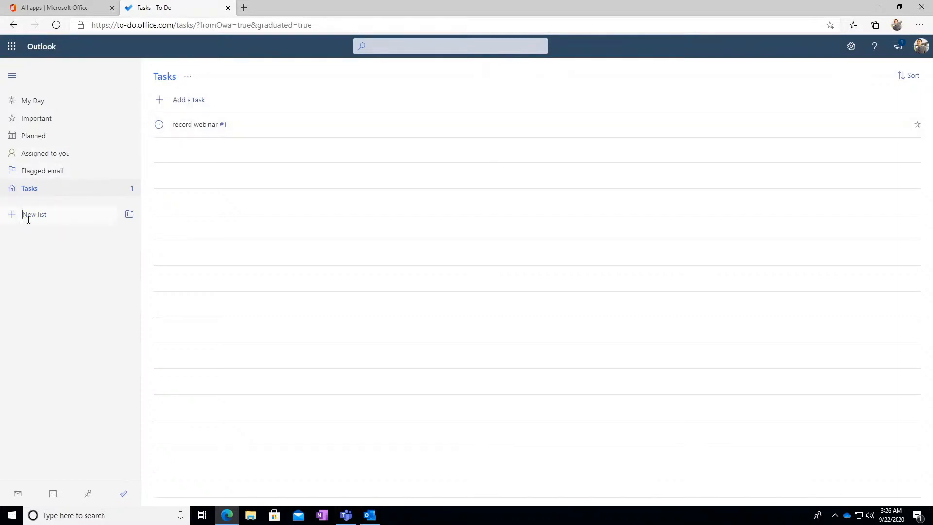
pyautogui.write('Webinar list')
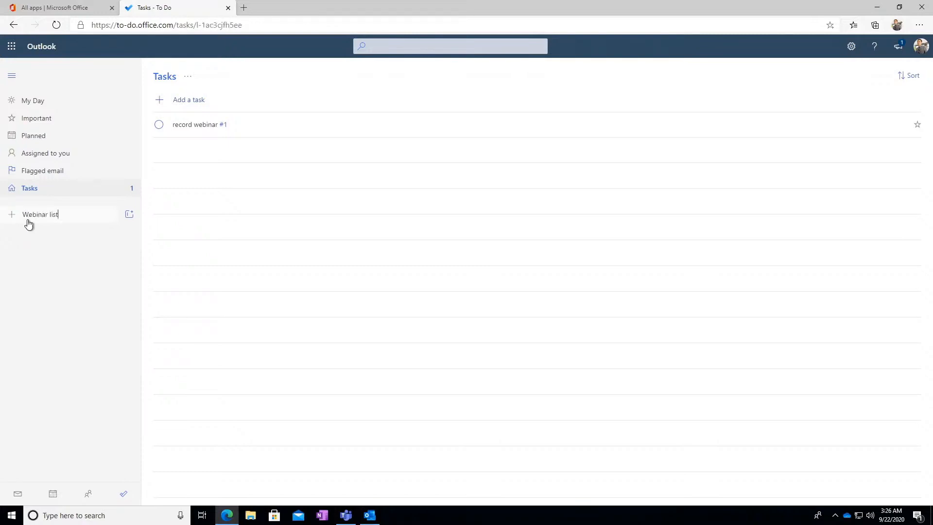
pyautogui.press('Return')
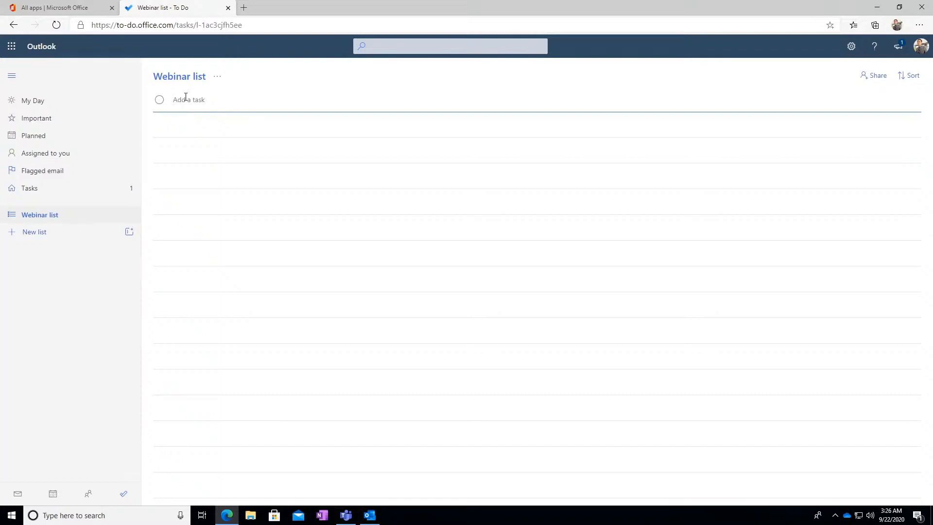
pyautogui.write('webinar test #2')
pyautogui.press('Return')
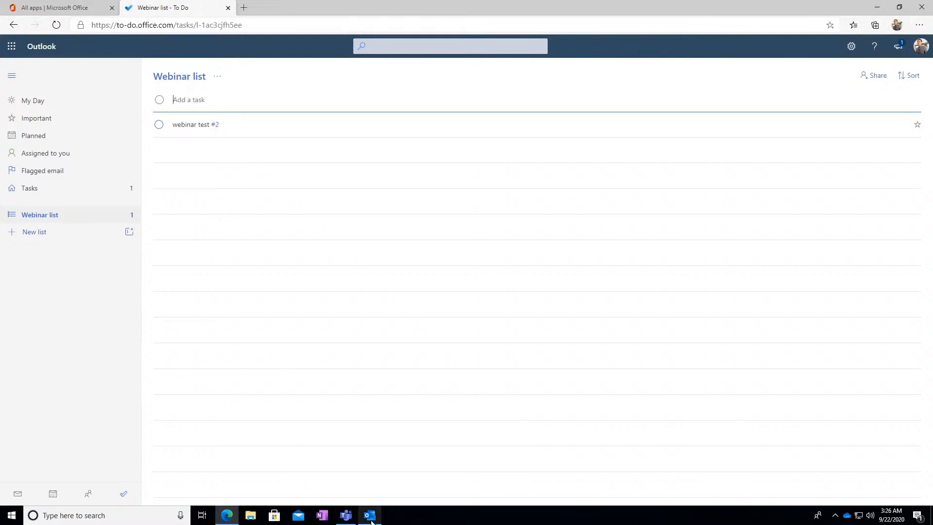
# Switch to desktop Outlook and check the inbox and the To-Do List for the tasks from To Do
pyautogui.moveTo(370, 521)
pyautogui.click(360, 477)
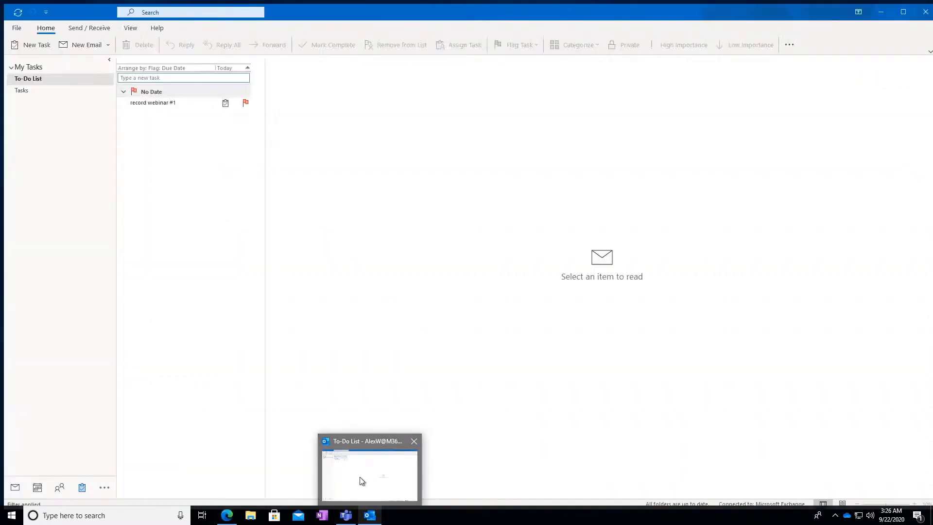
pyautogui.click(23, 76)
pyautogui.click(7, 65)
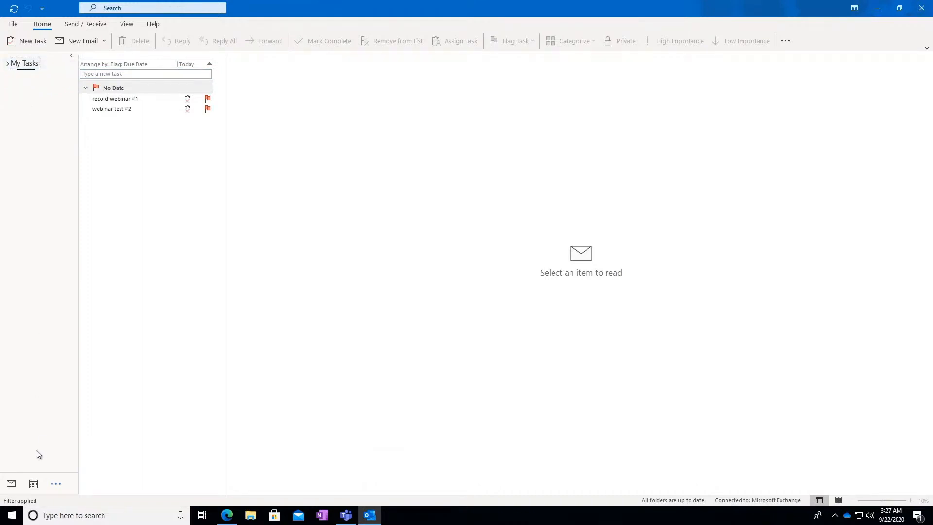
pyautogui.click(14, 482)
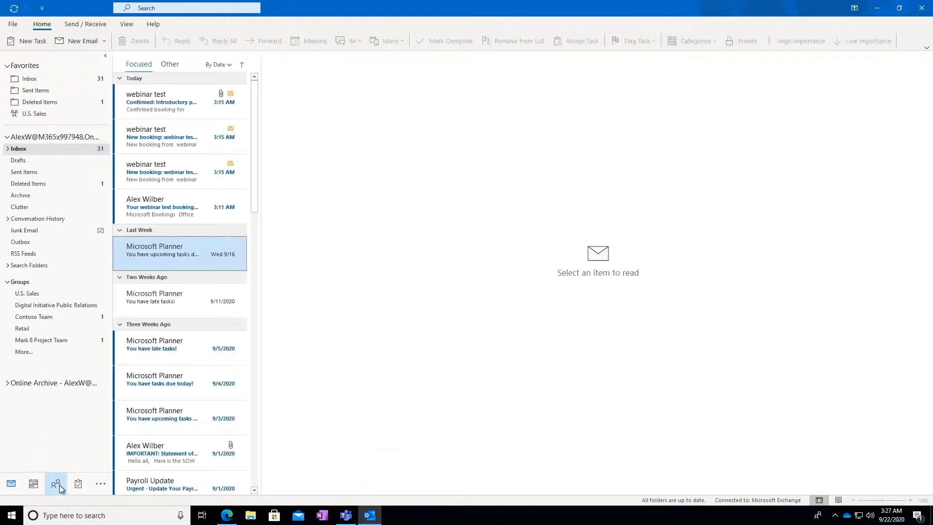
pyautogui.click(78, 489)
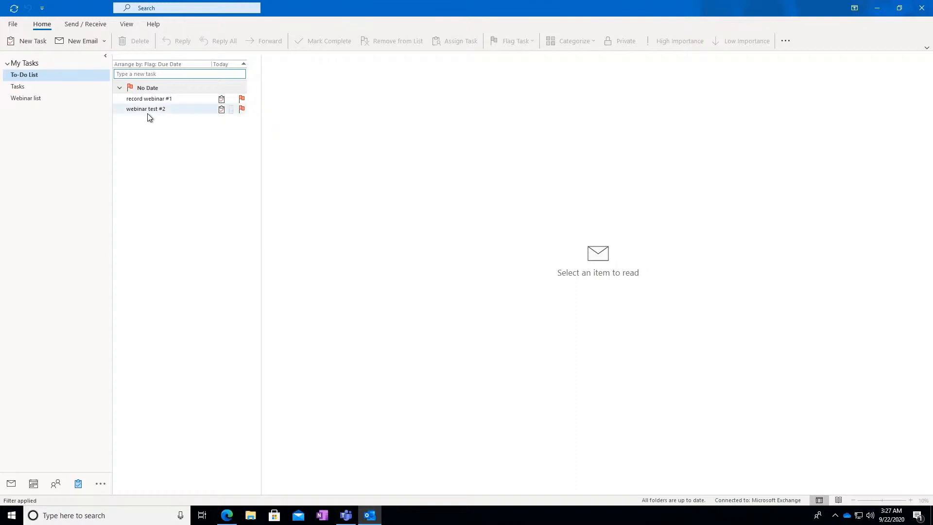
pyautogui.moveTo(147, 114)
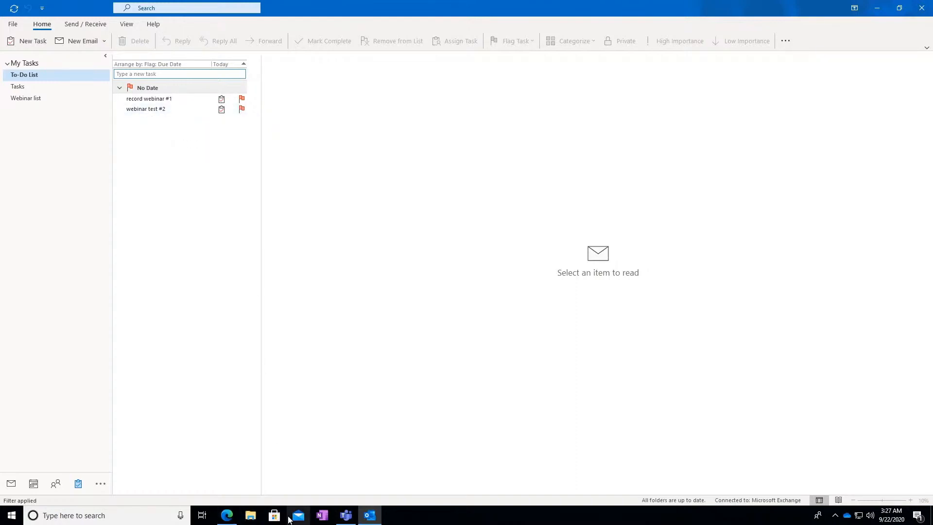
# Switch back to the browser, open Outlook on the web from the Office apps page and go to its To Do tasks
pyautogui.click(228, 515)
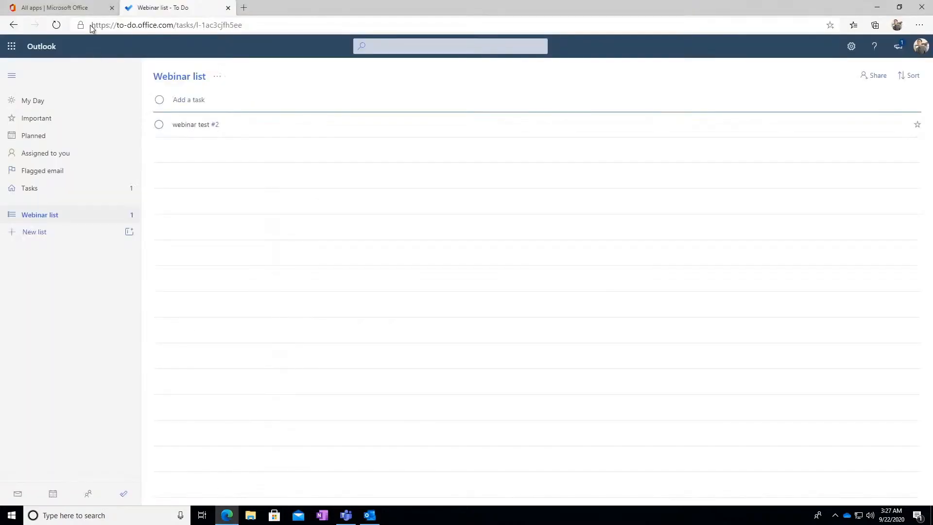
pyautogui.click(74, 8)
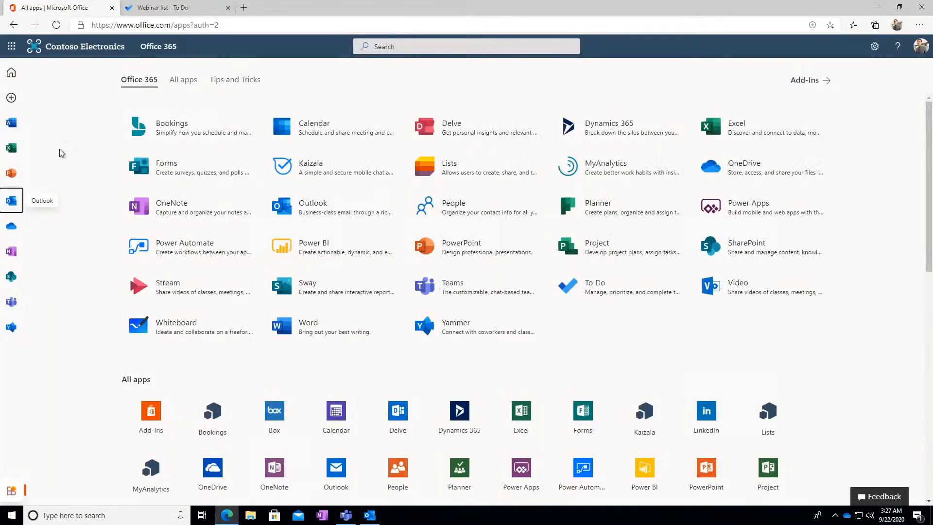
pyautogui.click(15, 205)
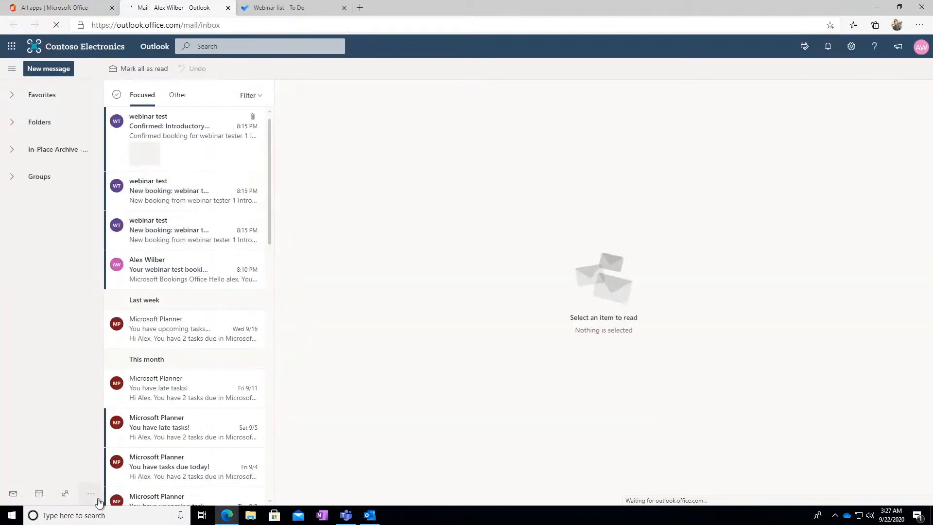
pyautogui.click(91, 494)
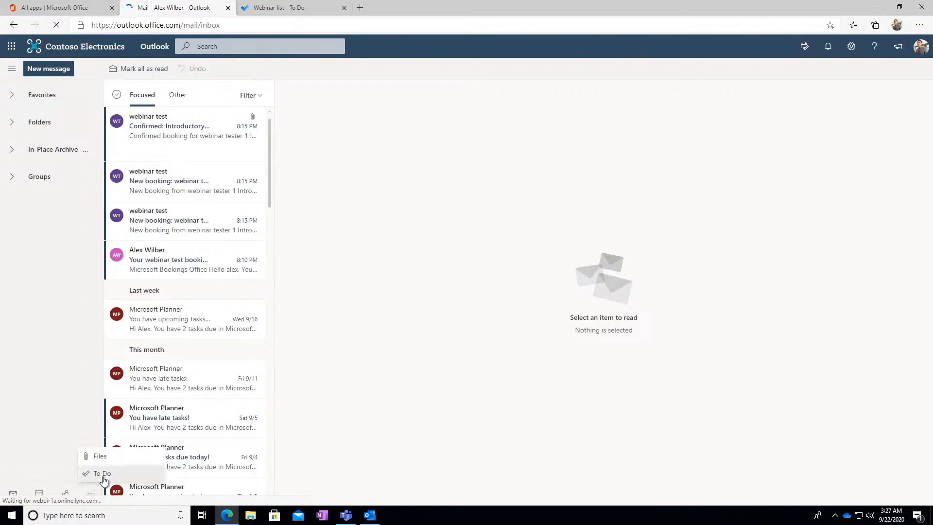
pyautogui.click(104, 479)
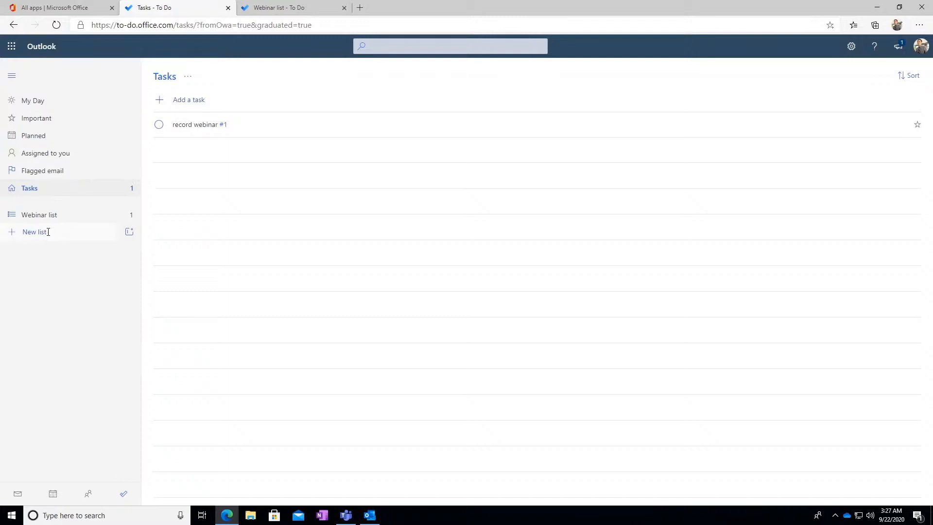
# Mark the record webinar #1 task as completed, check the My Day view and return to the Tasks list
pyautogui.click(159, 124)
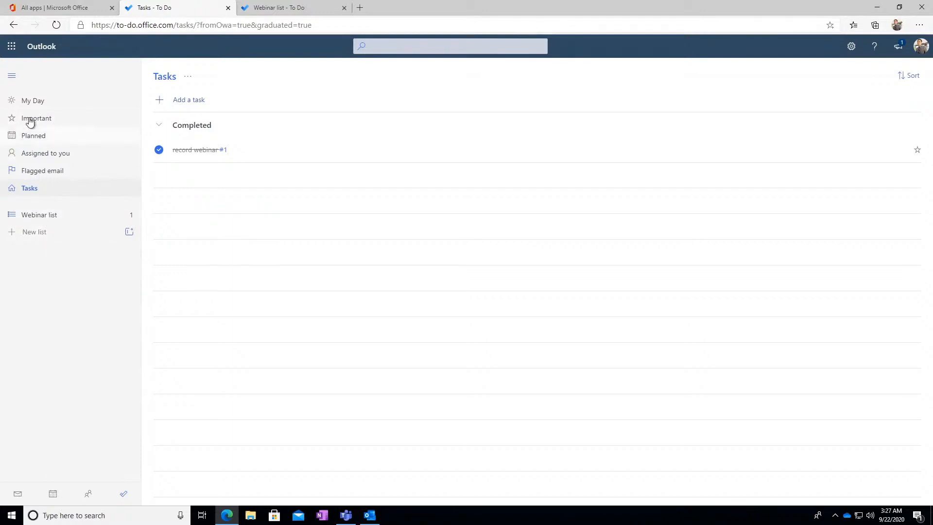
pyautogui.click(38, 103)
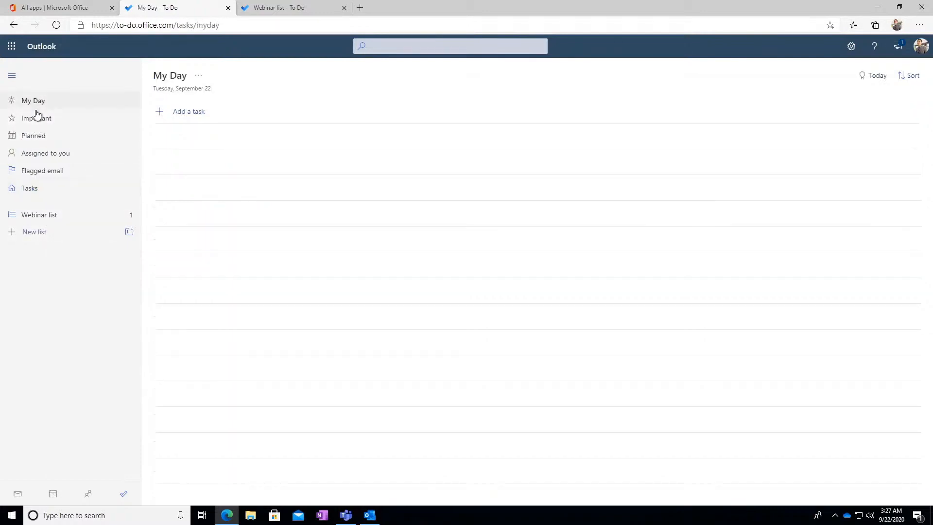
pyautogui.click(31, 190)
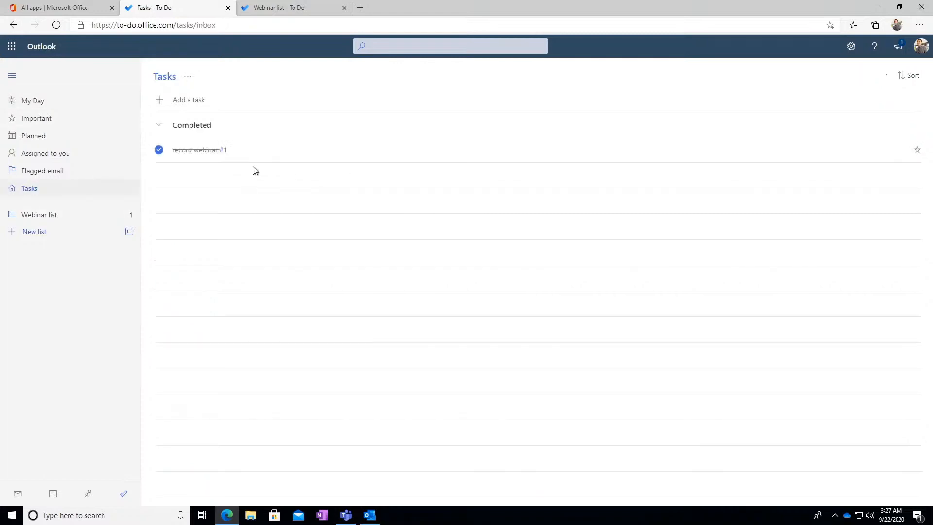
# Add a task named "test 2" to the Tasks list and open its details
pyautogui.click(160, 101)
pyautogui.write('te')
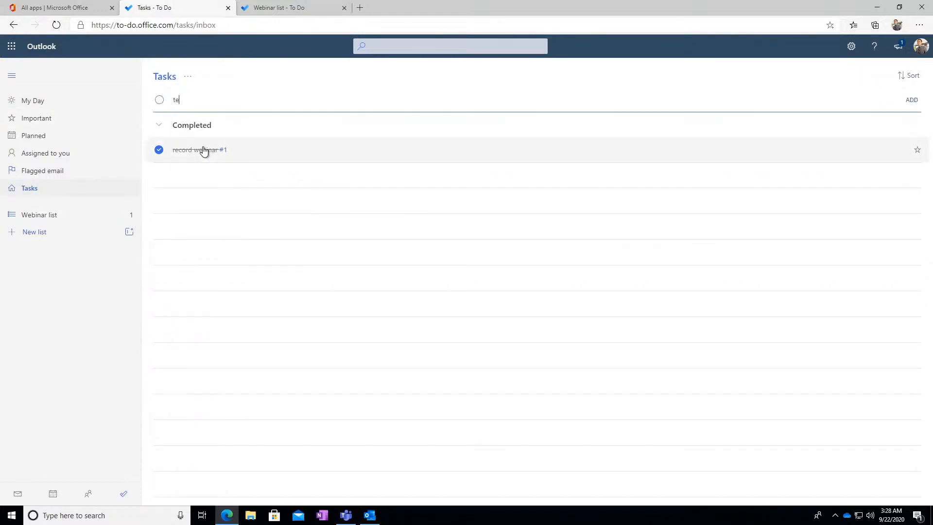
pyautogui.write('st 2')
pyautogui.press('Return')
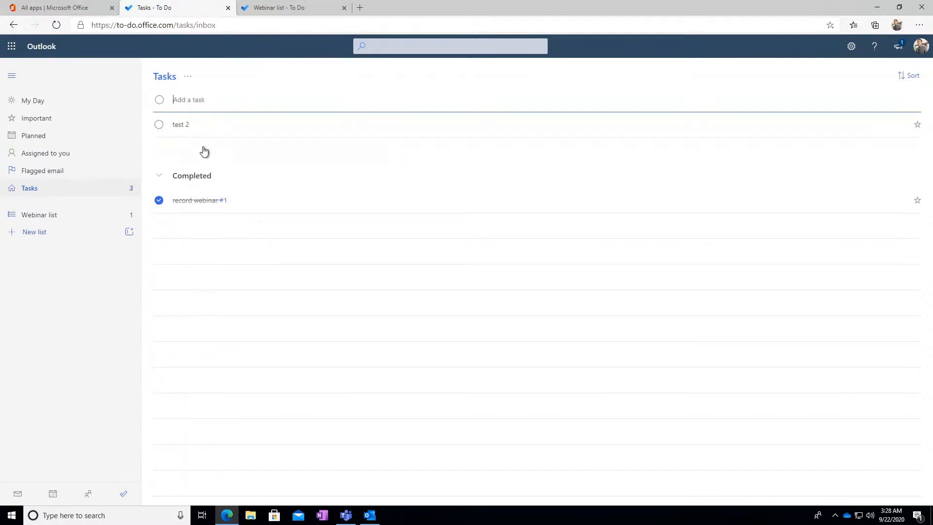
pyautogui.click(190, 136)
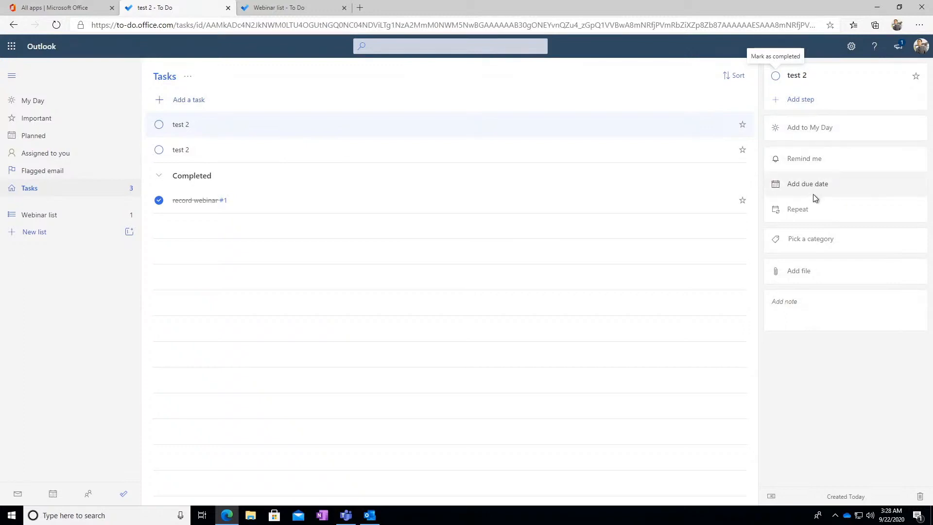
# View the categories available for the "test 2" task and close the list without picking one
pyautogui.click(810, 238)
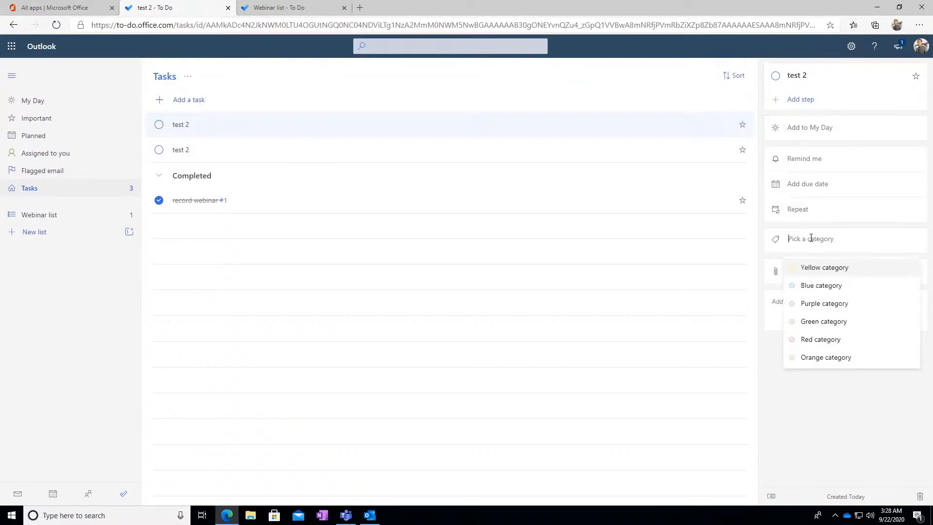
pyautogui.click(837, 398)
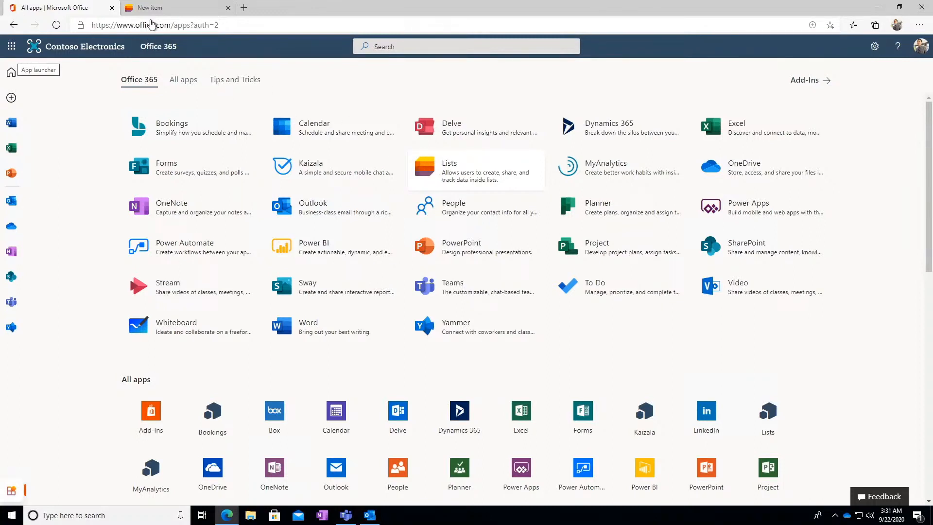
# Open Lists from the Office apps page, view the options and templates for creating a list and close the dialog
pyautogui.click(422, 186)
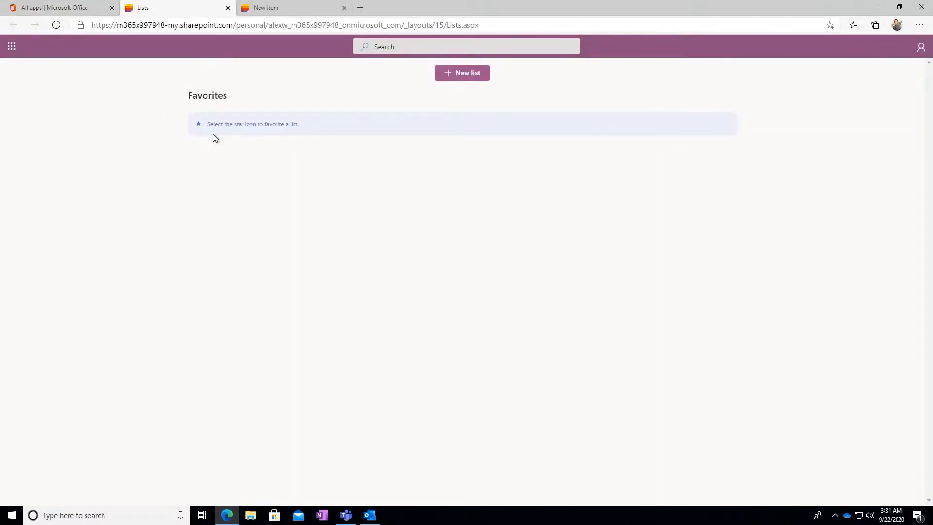
pyautogui.click(456, 76)
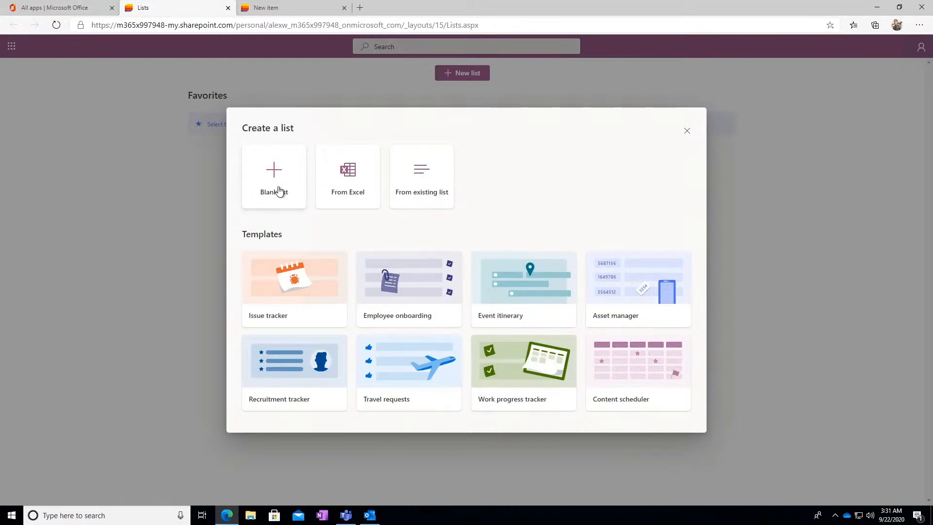
pyautogui.click(687, 131)
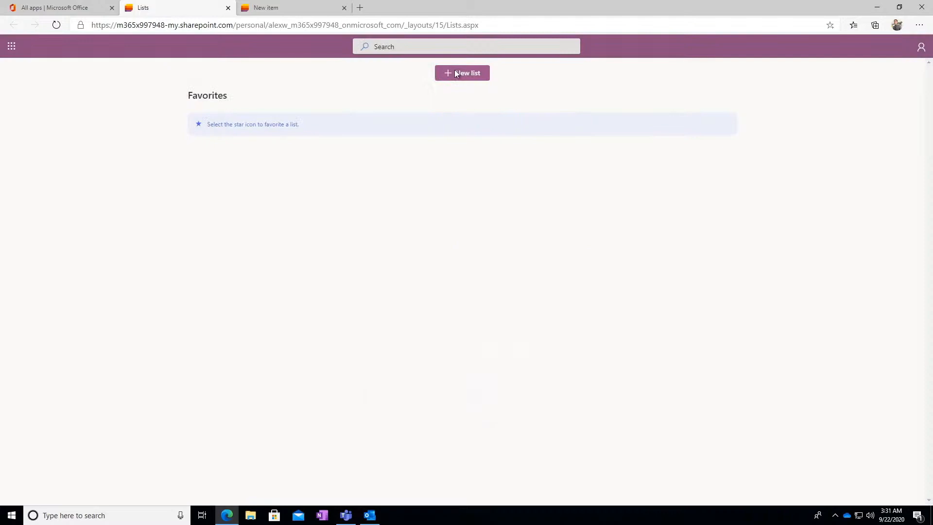
# Switch to the webinar list, check the column types it offers and look at the blank row for adding an item
pyautogui.click(253, 10)
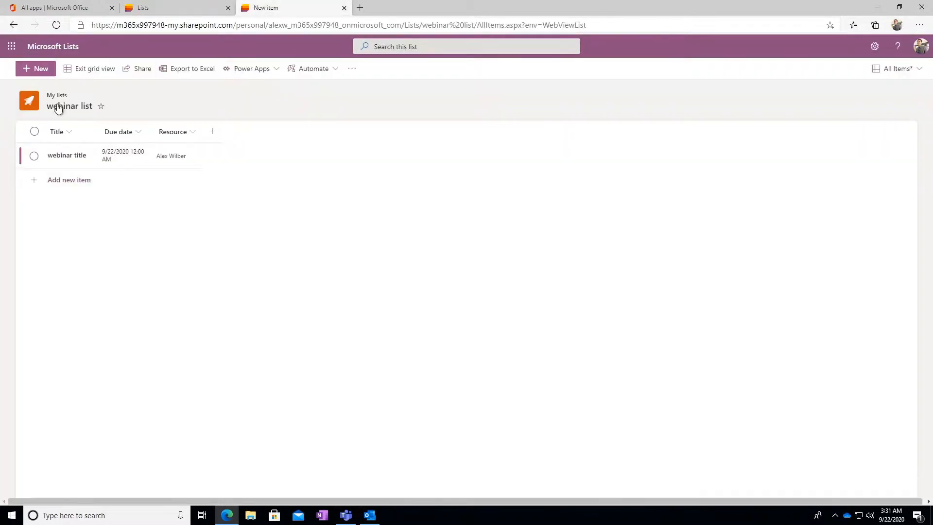
pyautogui.click(50, 163)
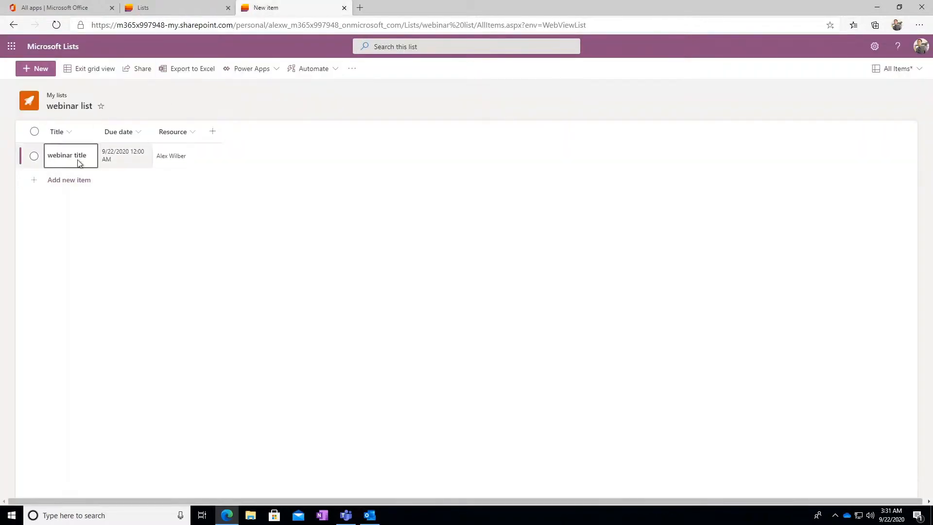
pyautogui.click(212, 132)
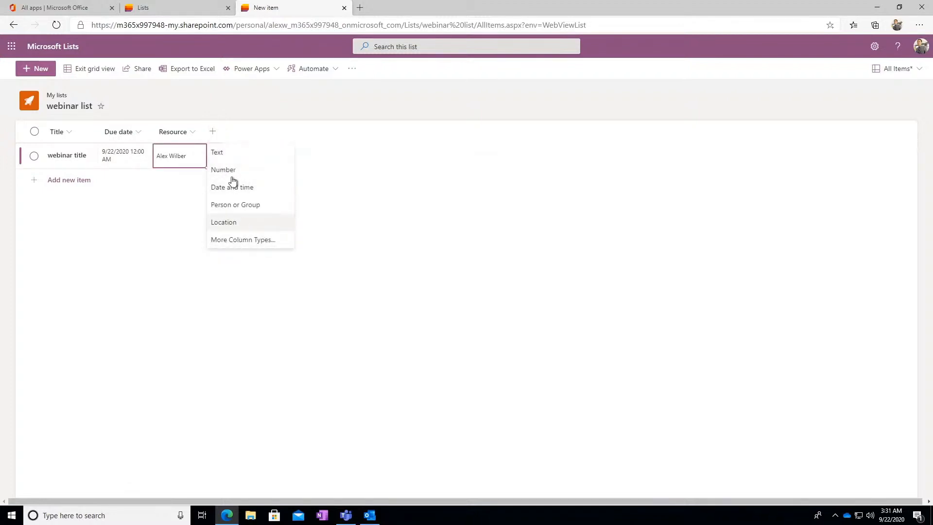
pyautogui.click(75, 234)
pyautogui.click(58, 184)
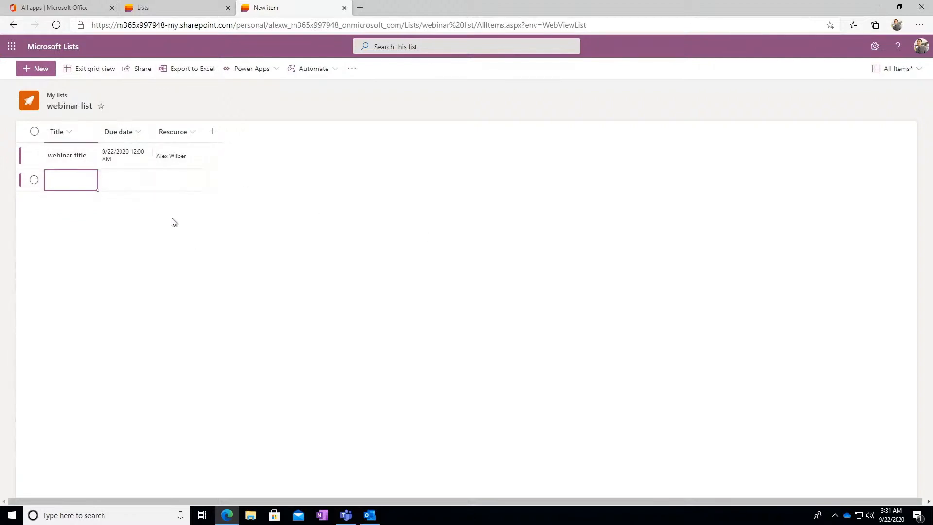
pyautogui.click(80, 156)
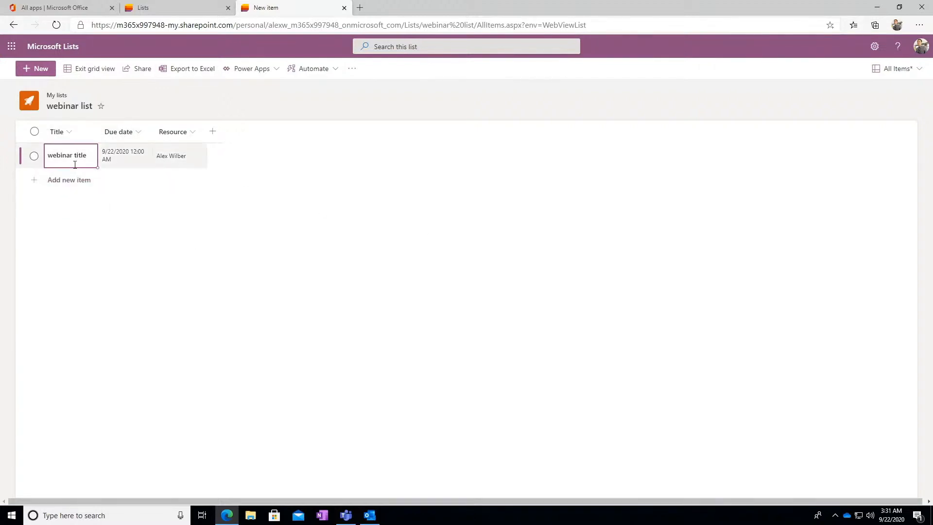
# Exit grid view in the webinar list and open the form for a new item
pyautogui.click(94, 72)
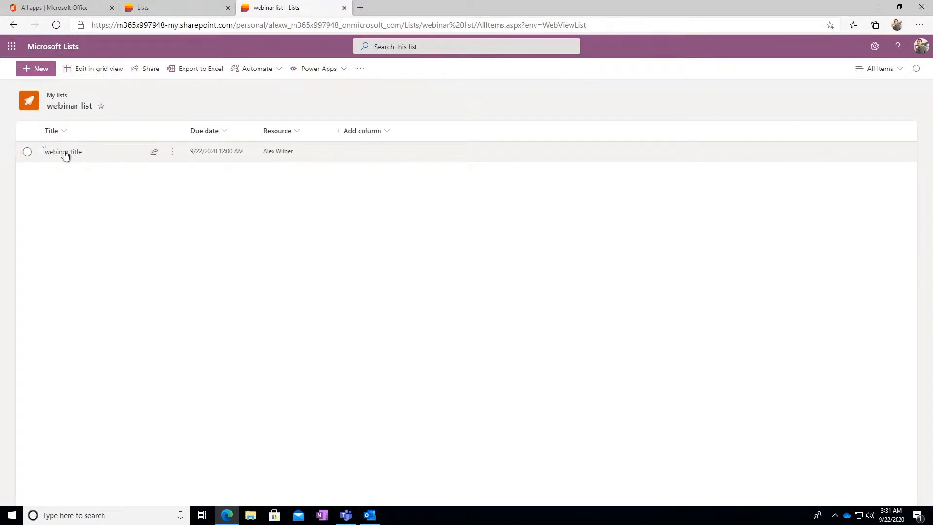
pyautogui.click(38, 71)
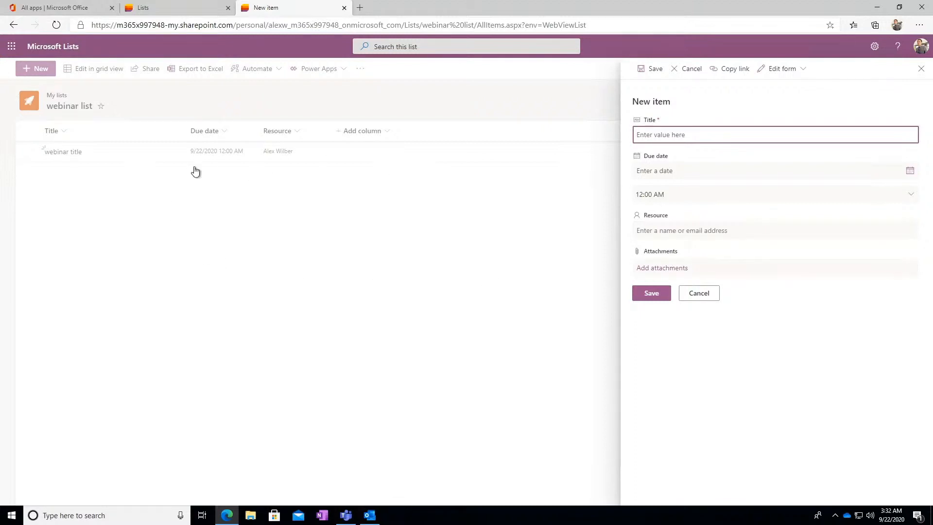
pyautogui.click(208, 248)
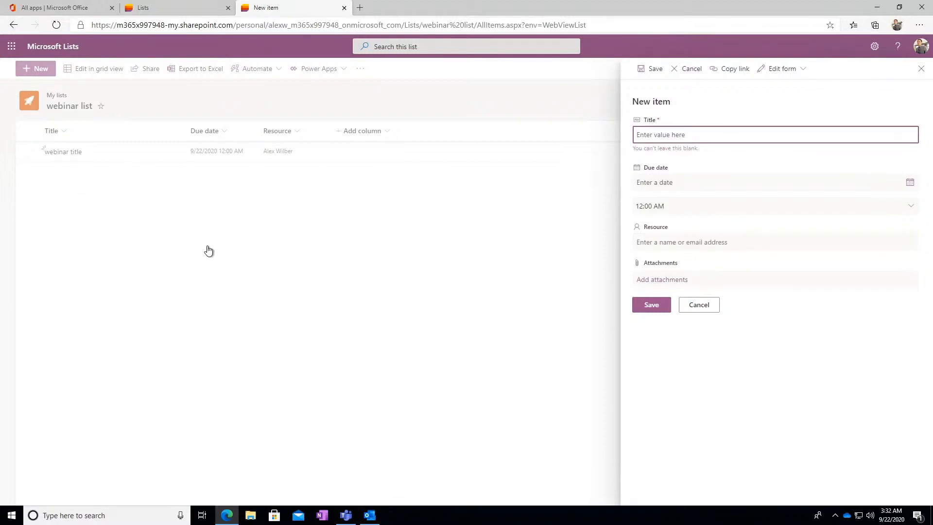
# Switch to desktop Teams and add a Lists tab to the General channel of the Contoso team
pyautogui.click(346, 515)
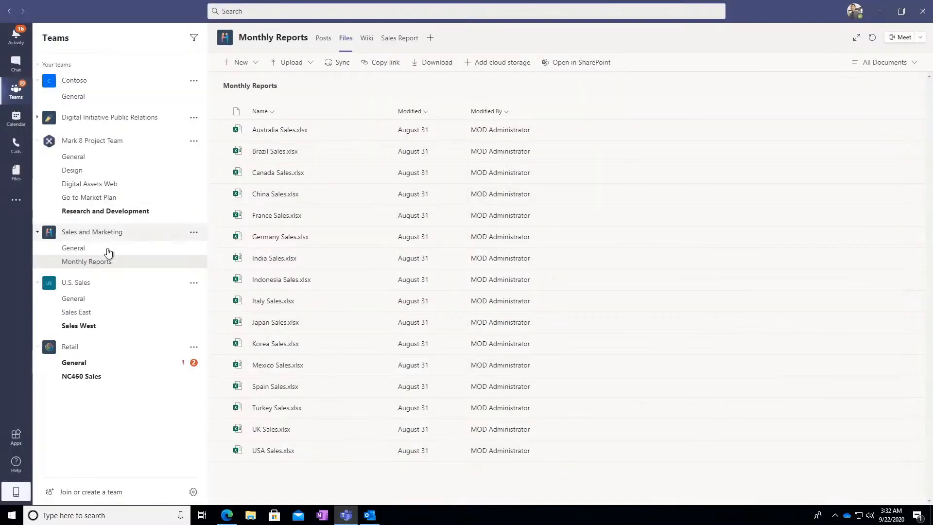
pyautogui.click(73, 103)
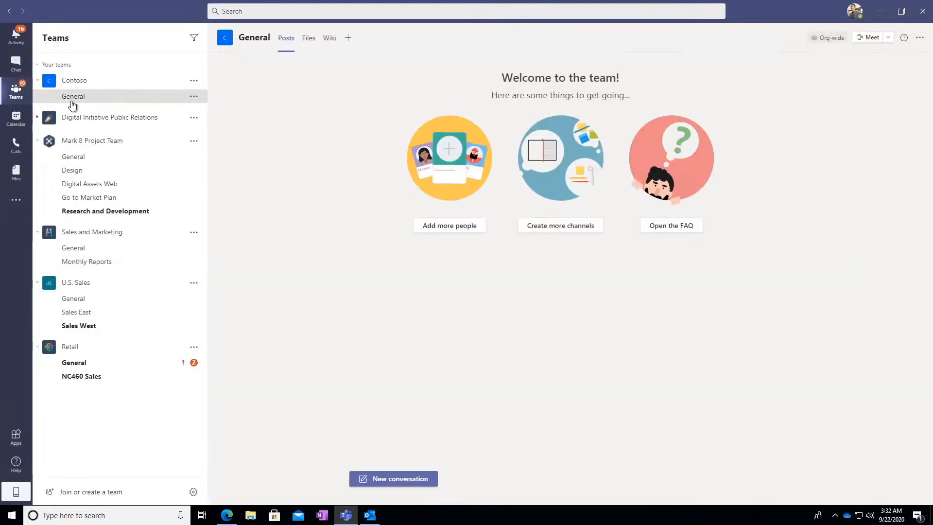
pyautogui.click(348, 39)
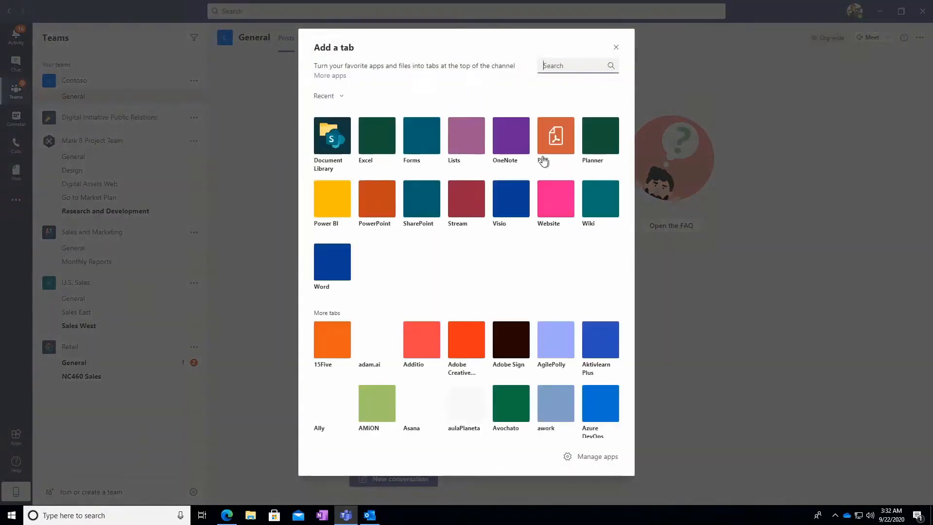
pyautogui.click(477, 149)
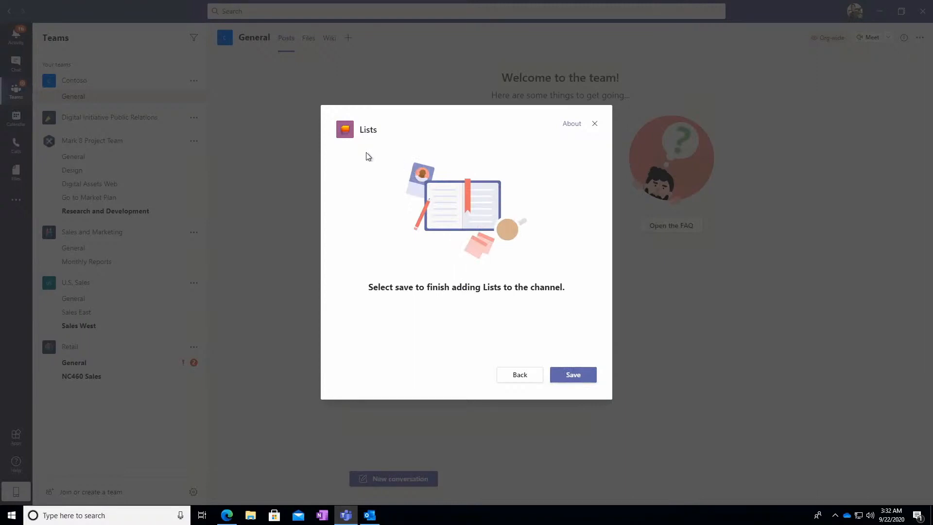
pyautogui.click(572, 375)
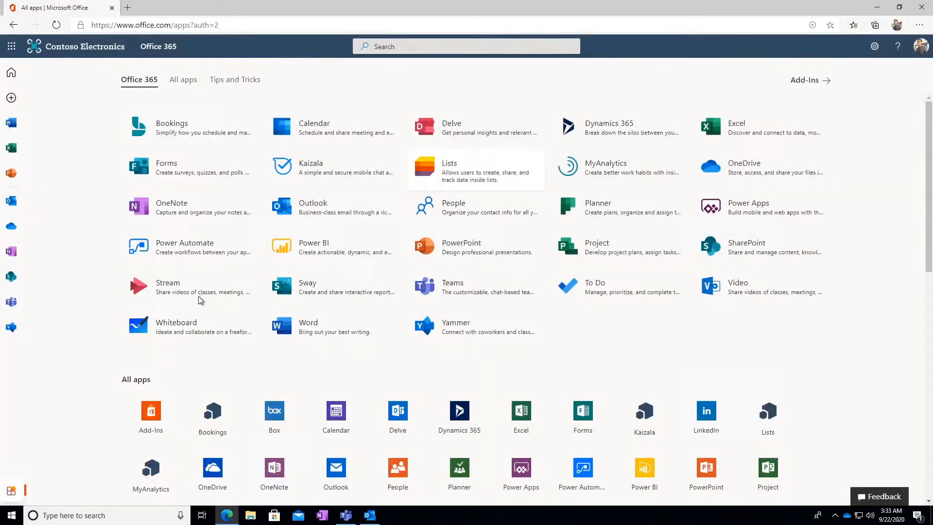
# Open Whiteboard from the Office apps page, create a new whiteboard and draw a curved stroke with the green pen
pyautogui.click(194, 335)
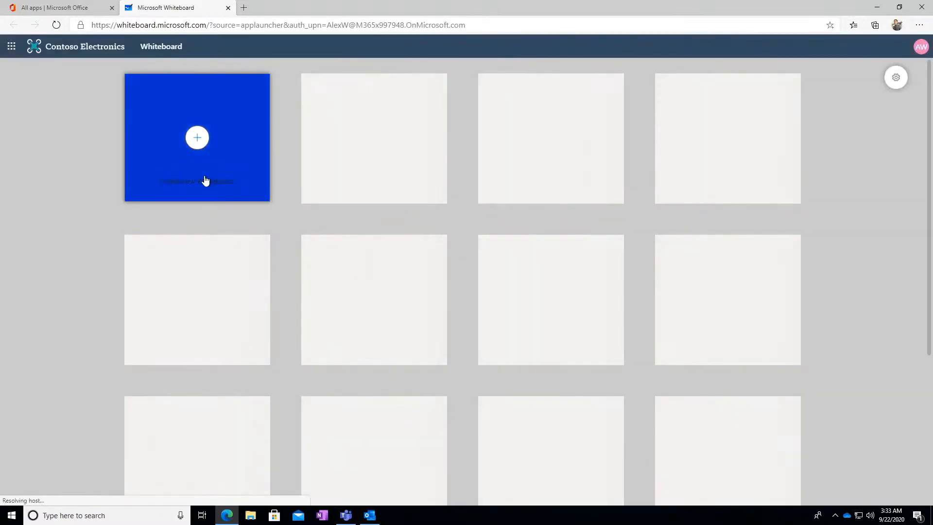
pyautogui.click(205, 180)
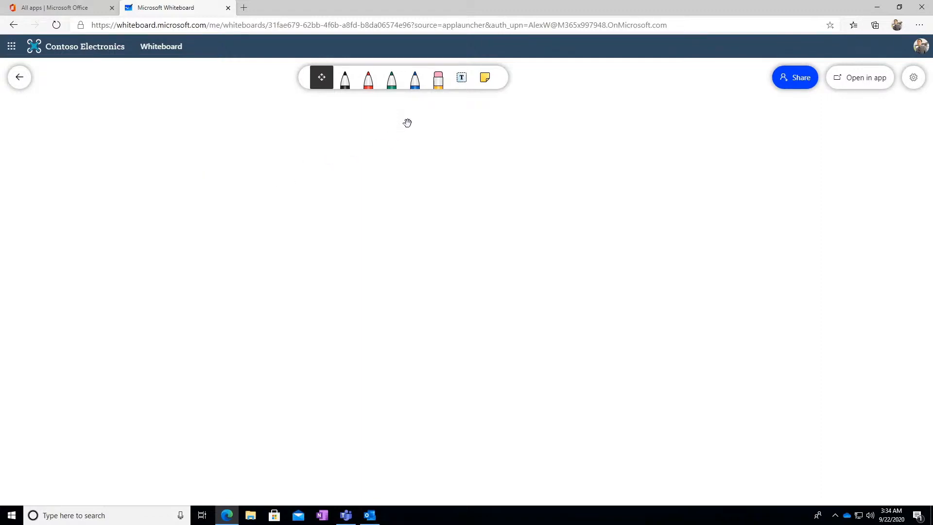
pyautogui.click(392, 82)
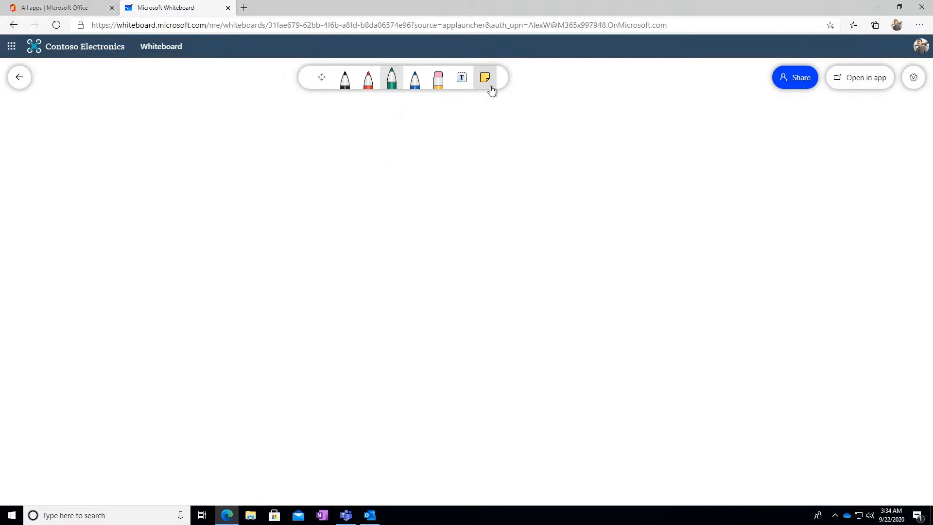
pyautogui.moveTo(239, 154)
pyautogui.mouseDown()
pyautogui.moveTo(203, 178)
pyautogui.moveTo(275, 196)
pyautogui.mouseUp()
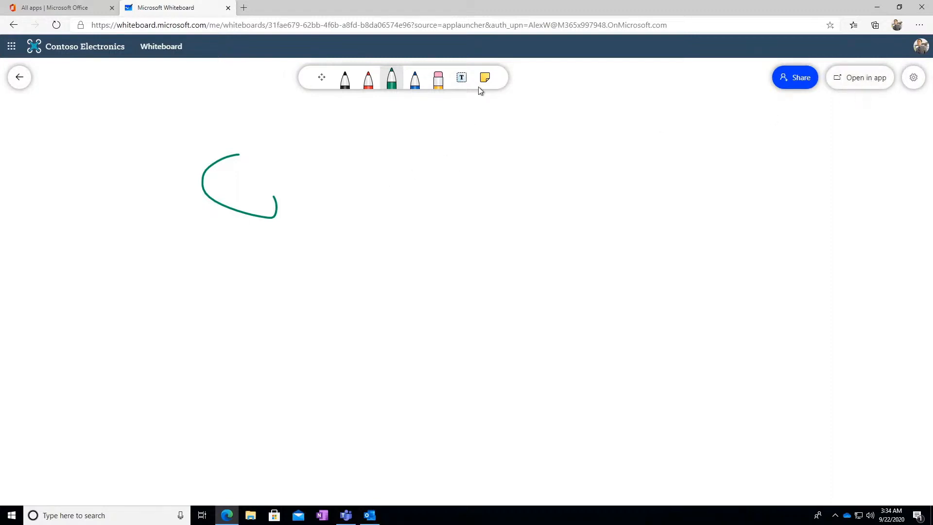
# Check the whiteboard's settings and add a sticky note reading "webinar" to the right of the green stroke
pyautogui.click(913, 86)
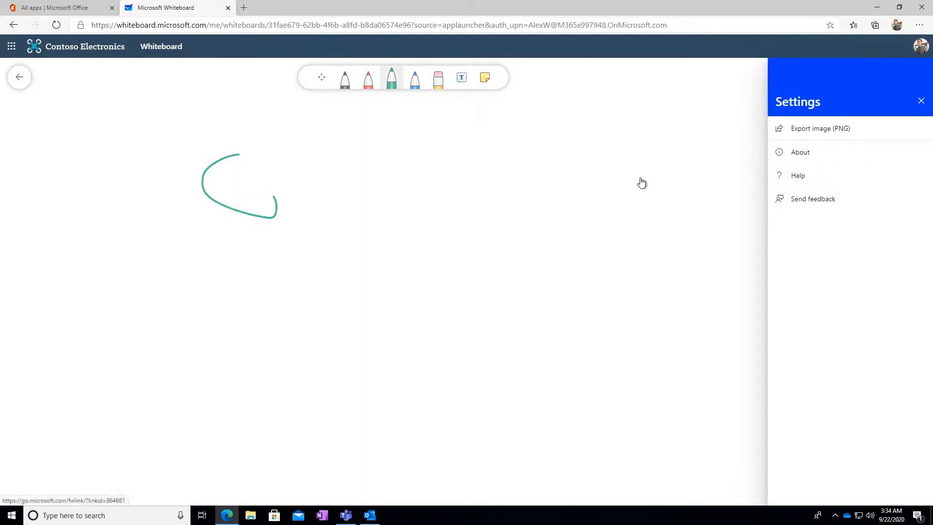
pyautogui.click(356, 201)
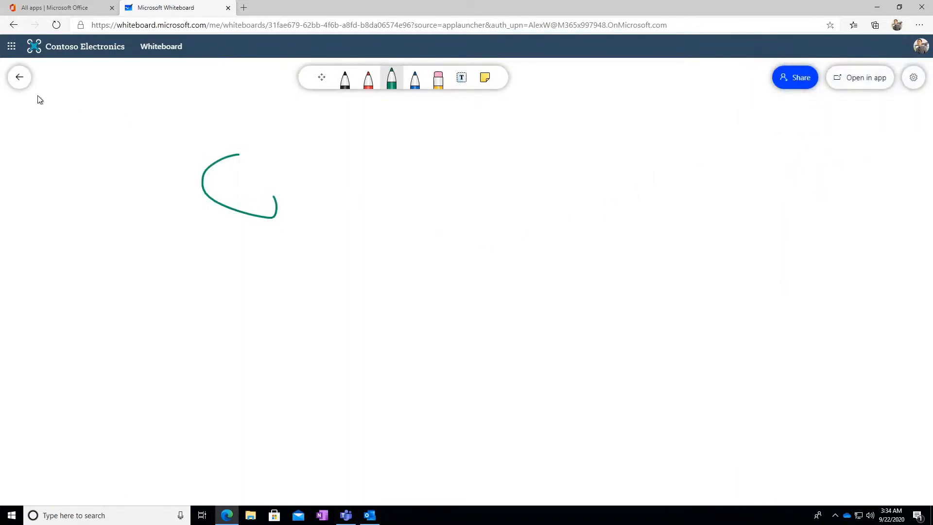
pyautogui.click(488, 84)
pyautogui.click(536, 255)
pyautogui.write('webinar')
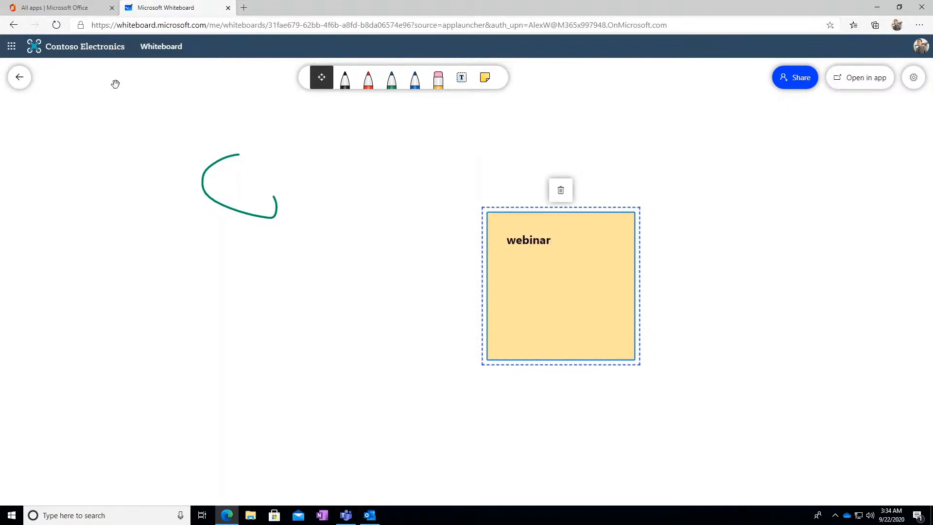
pyautogui.click(725, 118)
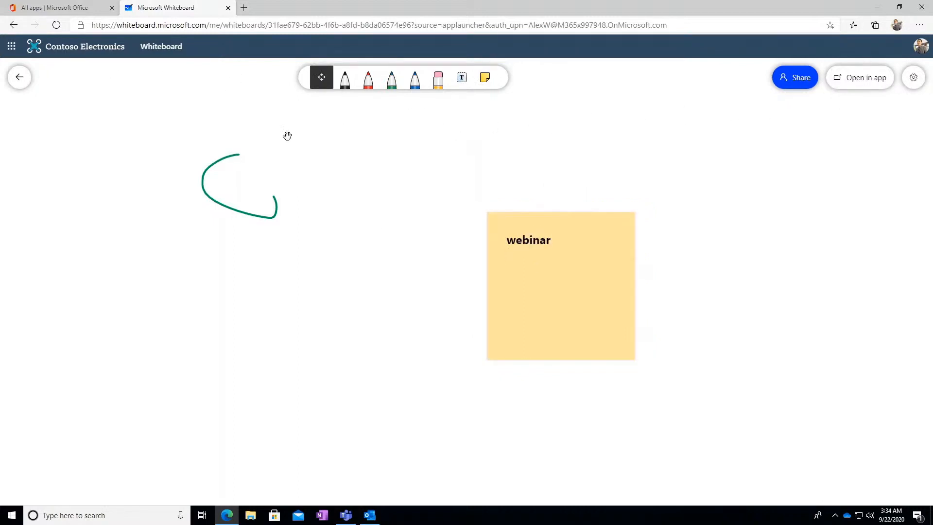
# Close the whiteboard and reopen the saved board from Whiteboard on the Office apps page
pyautogui.click(228, 8)
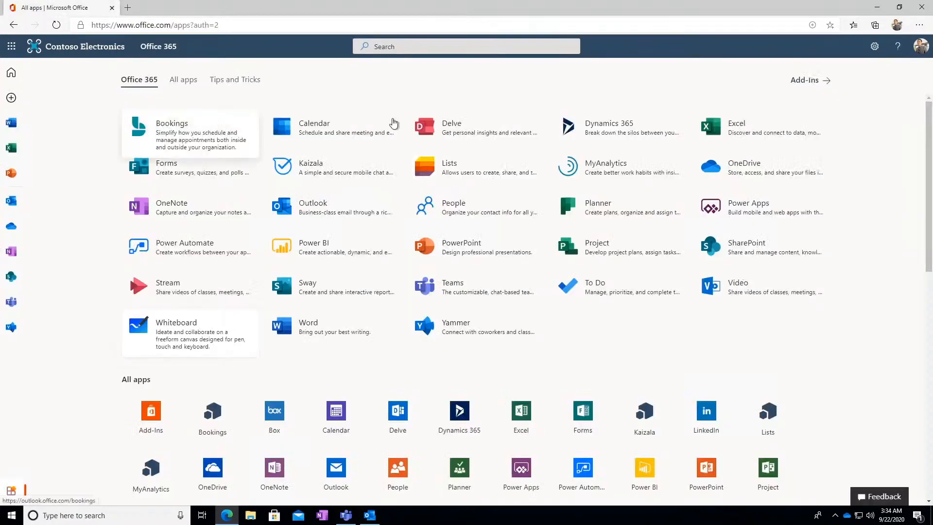
pyautogui.click(202, 334)
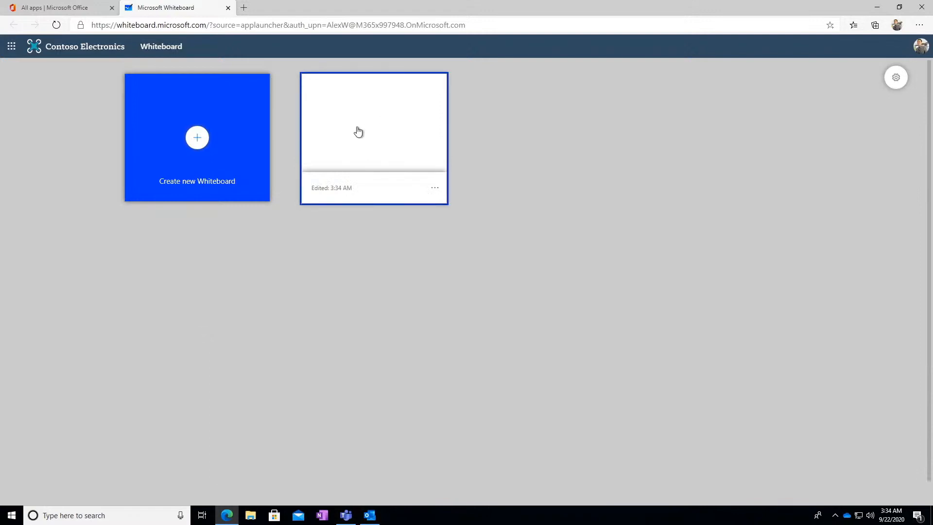
pyautogui.click(377, 127)
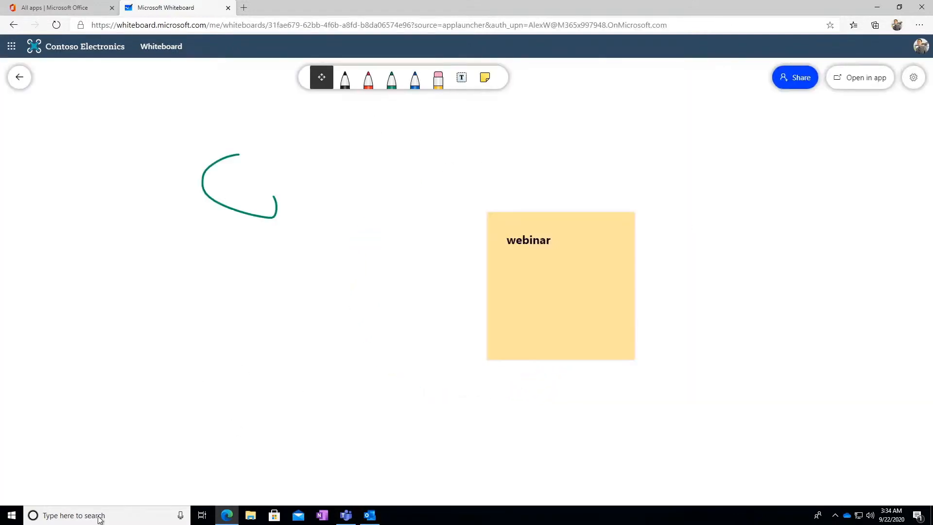
# Turn on the share link for the whiteboard and close the sharing options
pyautogui.click(794, 86)
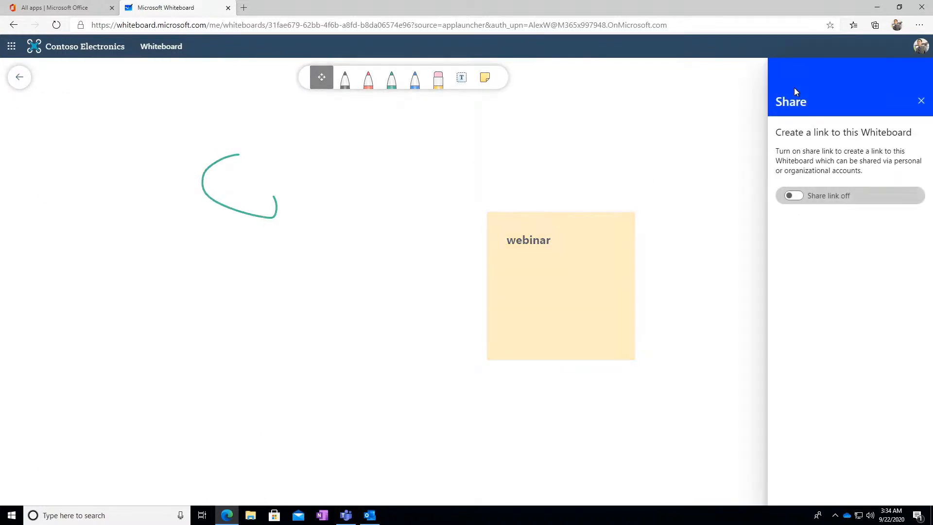
pyautogui.click(794, 196)
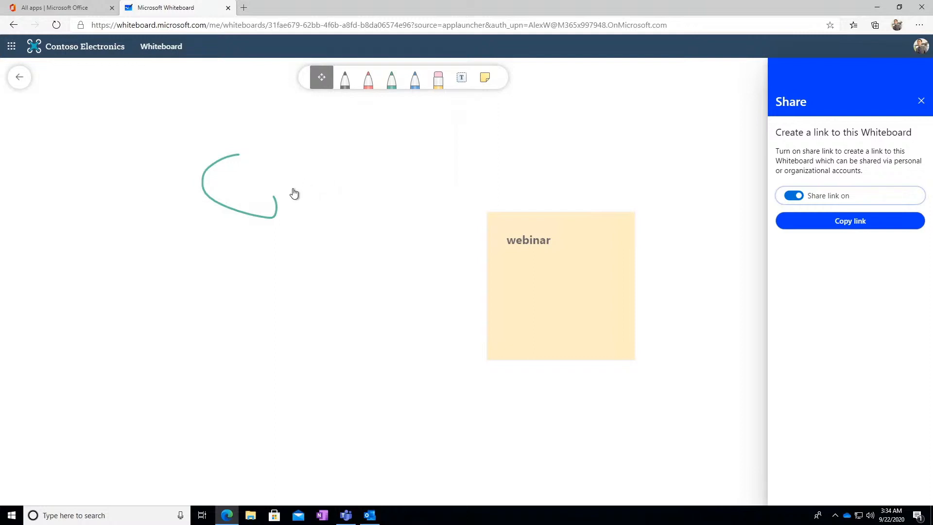
pyautogui.click(921, 100)
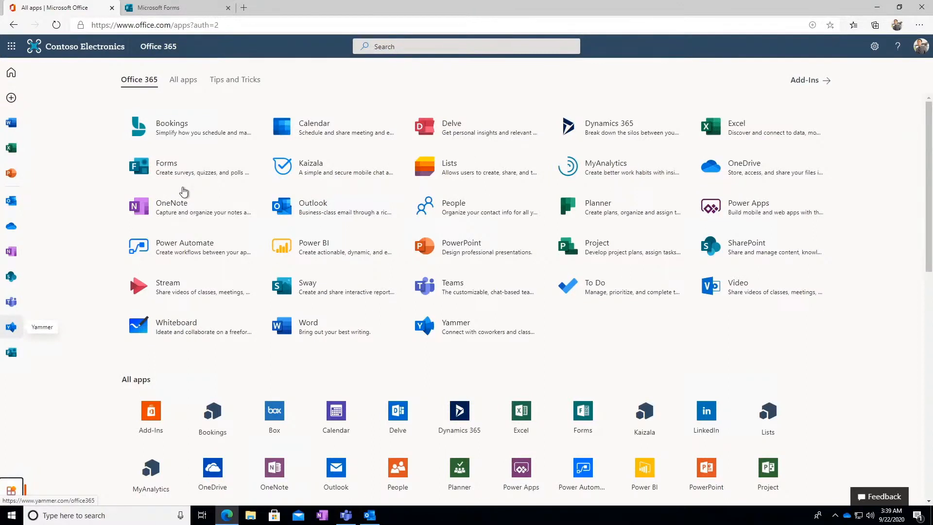
# Open Forms from the Office apps page, create a form titled "Webinar #2" and add a rating question
pyautogui.click(181, 161)
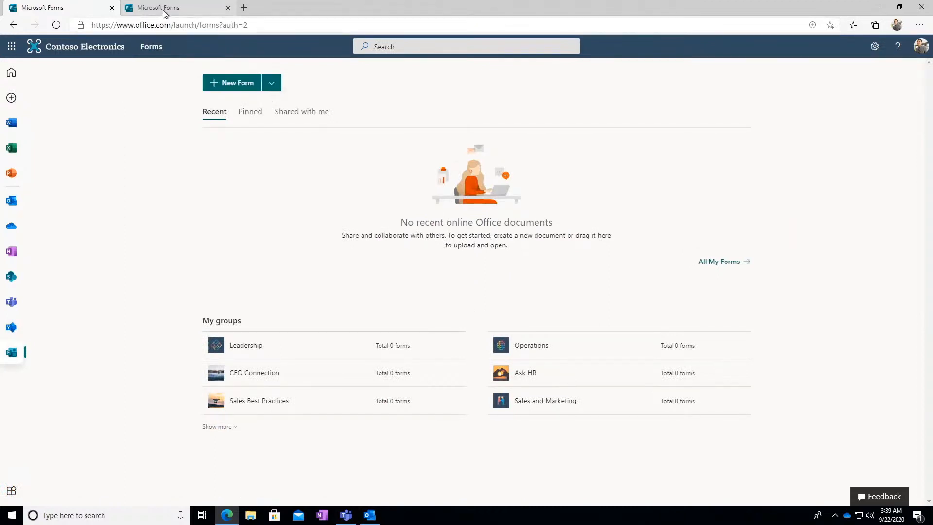
pyautogui.click(233, 86)
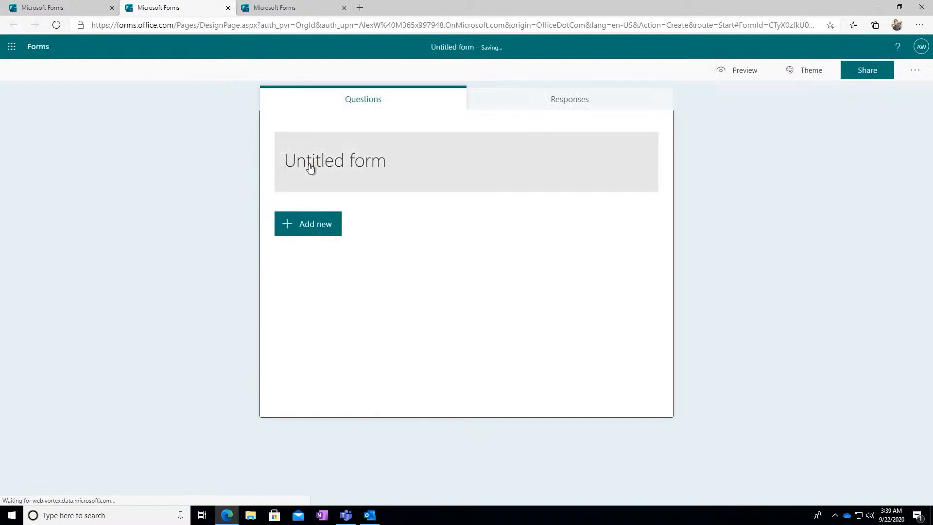
pyautogui.click(311, 167)
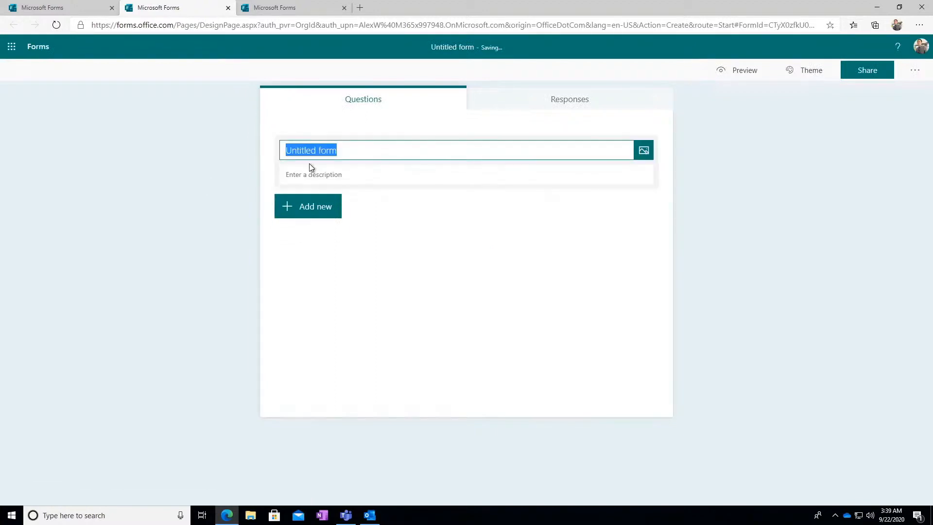
pyautogui.write('Webinar')
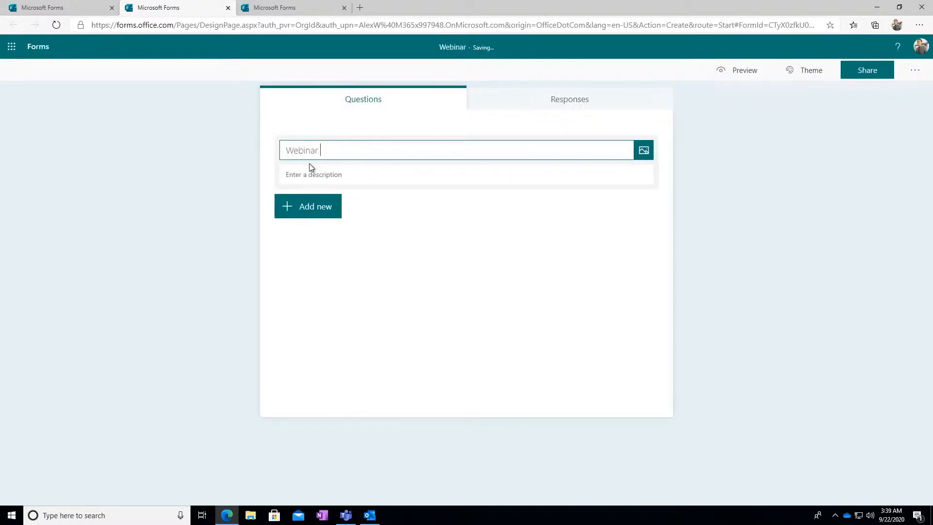
pyautogui.write(' #2')
pyautogui.press('Tab')
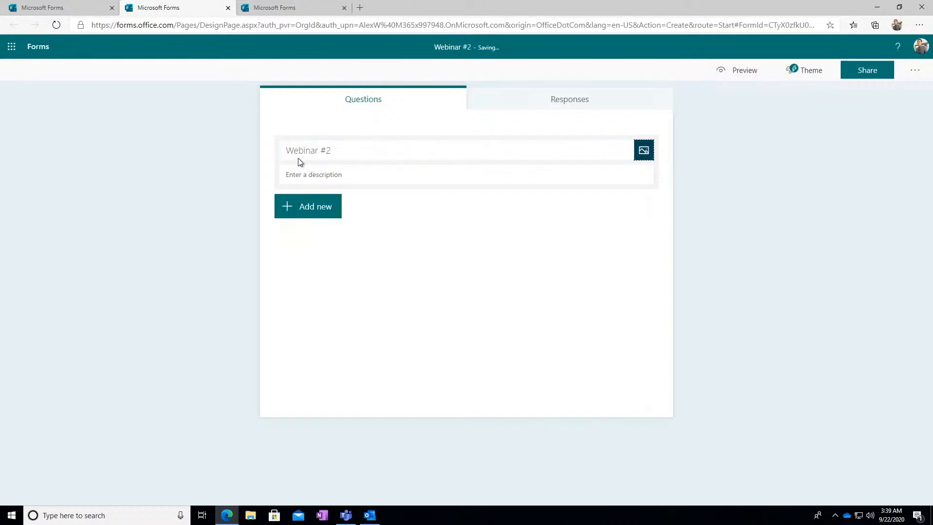
pyautogui.click(310, 206)
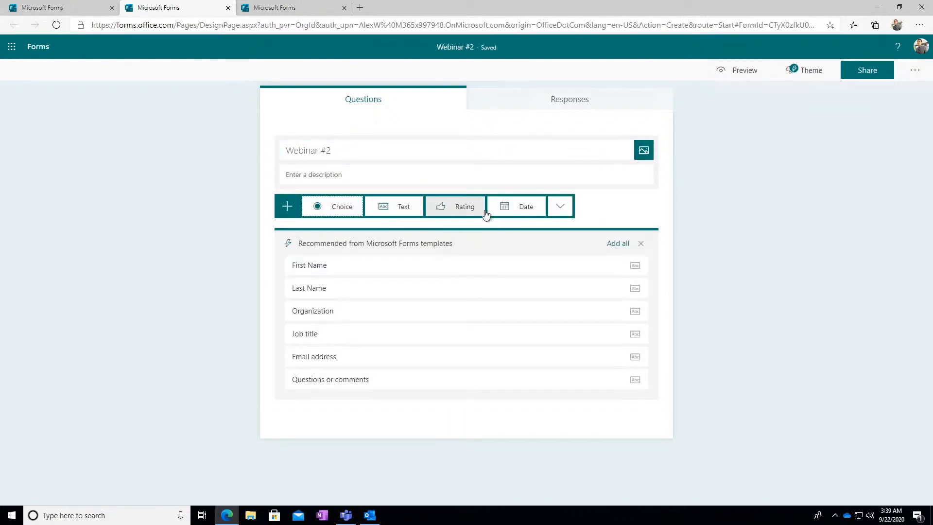
pyautogui.click(464, 207)
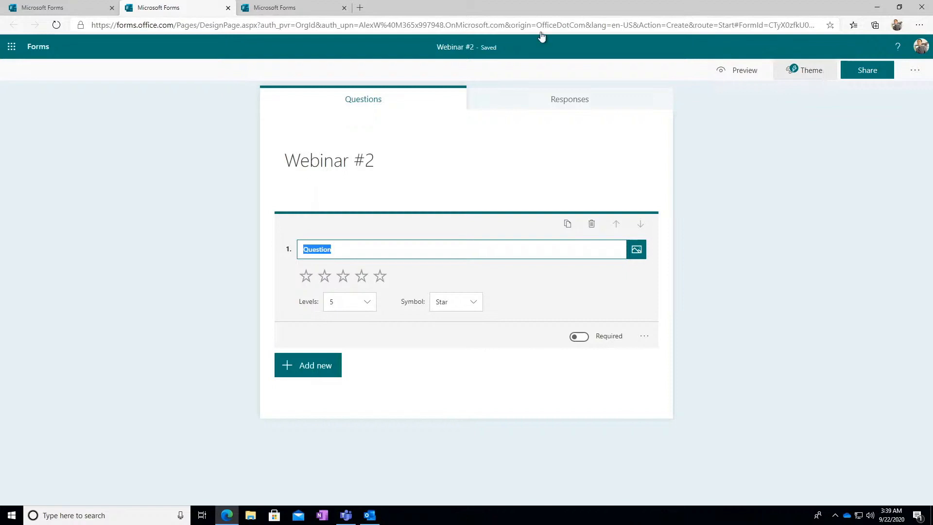
# Switch to the existing Webinar form, apply the theme showing an office whiteboard presentation, and open the form's responses
pyautogui.click(313, 8)
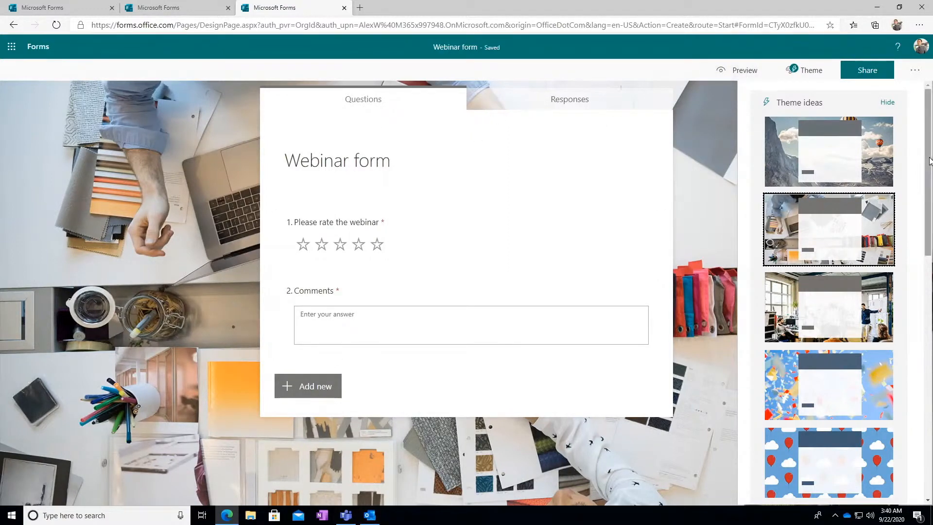
pyautogui.moveTo(929, 202); pyautogui.dragTo(929, 250)
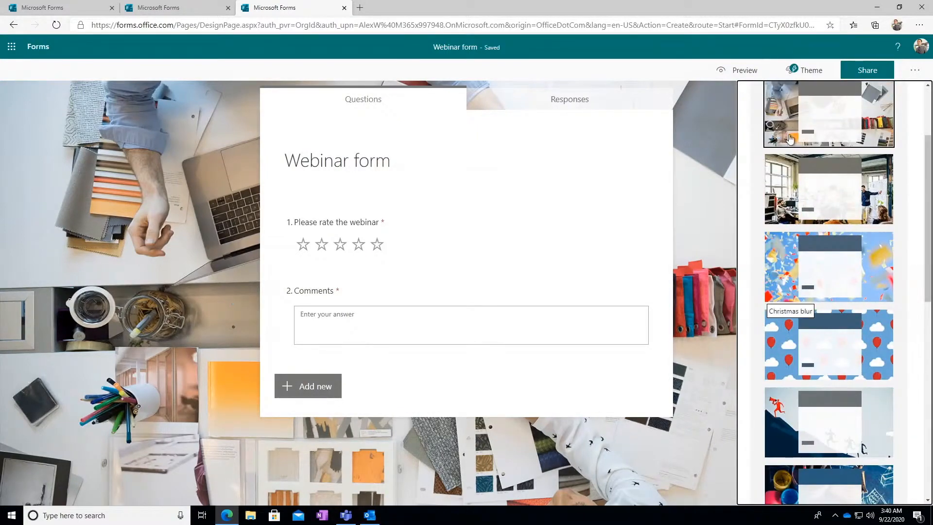
pyautogui.click(786, 189)
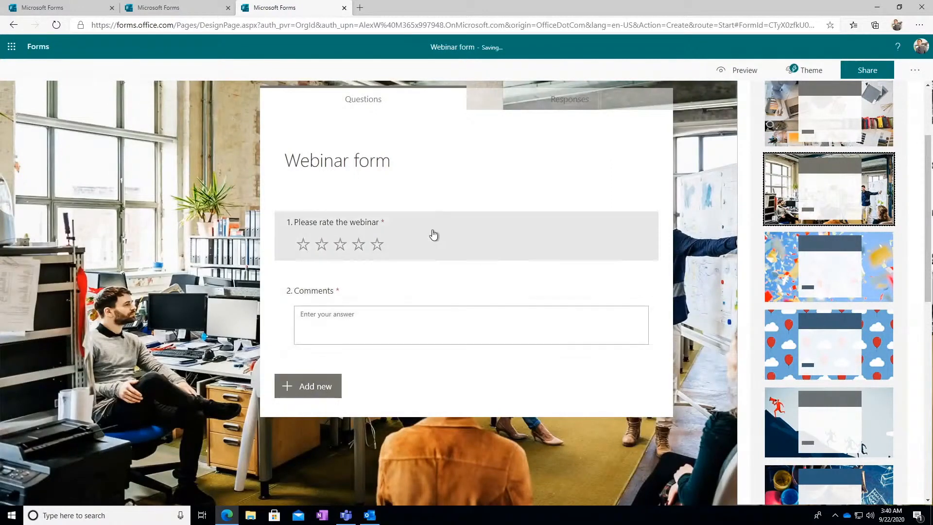
pyautogui.click(545, 99)
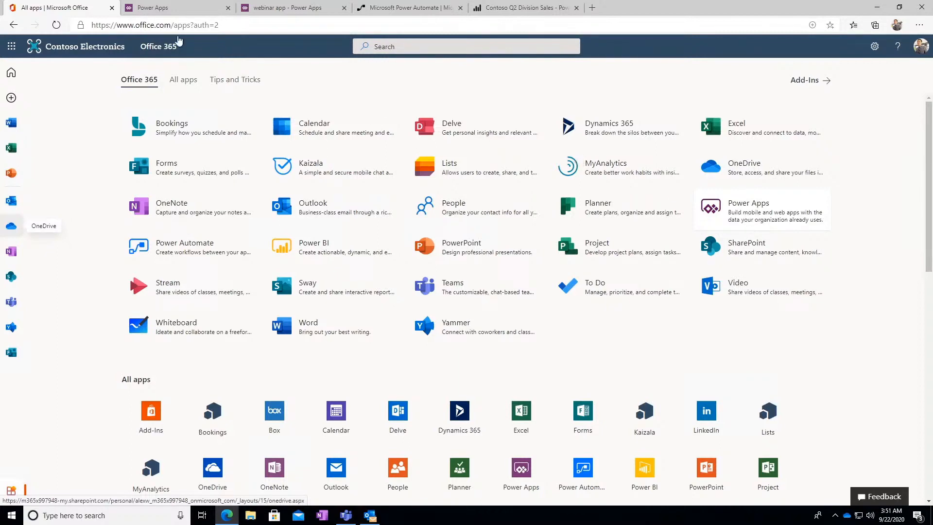
# Switch to the Power Apps create page and browse the available data sources and app templates
pyautogui.click(142, 13)
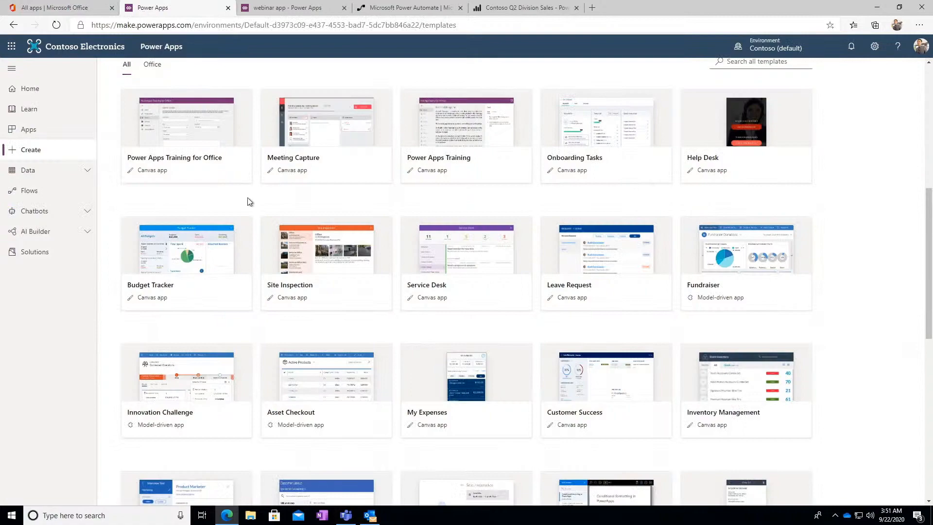
pyautogui.scroll(3, 228, 232)
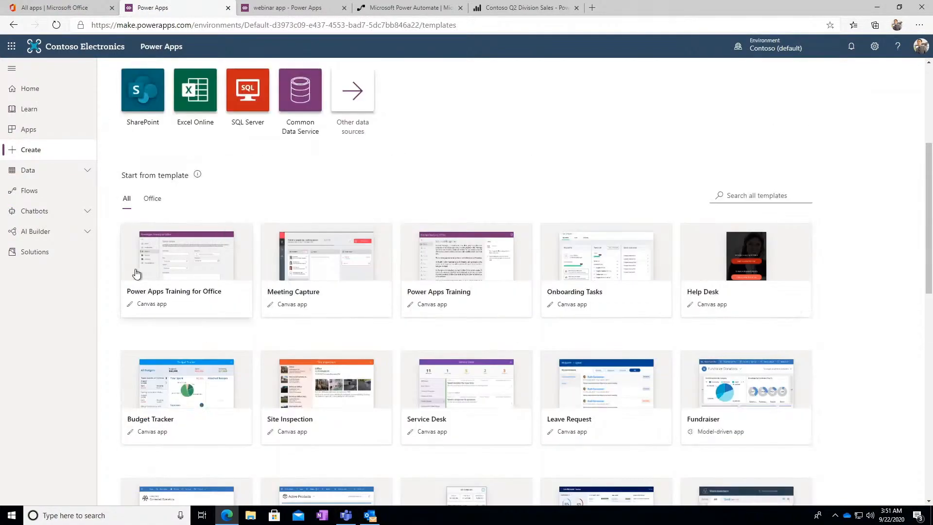
pyautogui.scroll(-7, 412, 358)
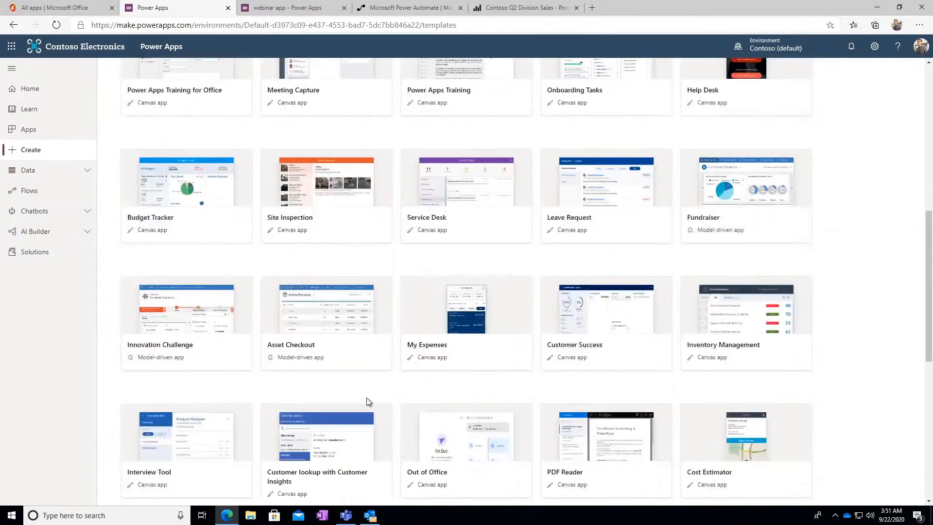
pyautogui.scroll(-1, 368, 402)
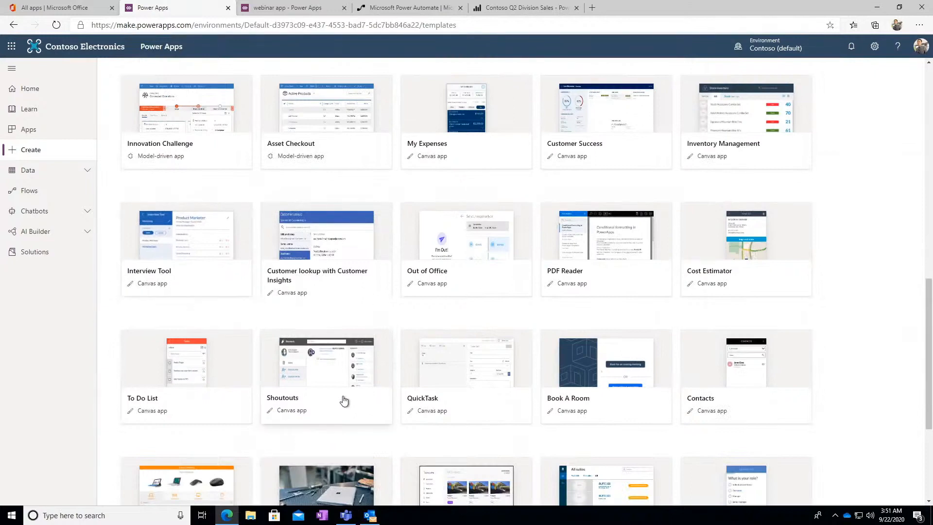
# Open the webinar app in the Power Apps editor and inspect its search, profile and organization screens
pyautogui.click(299, 10)
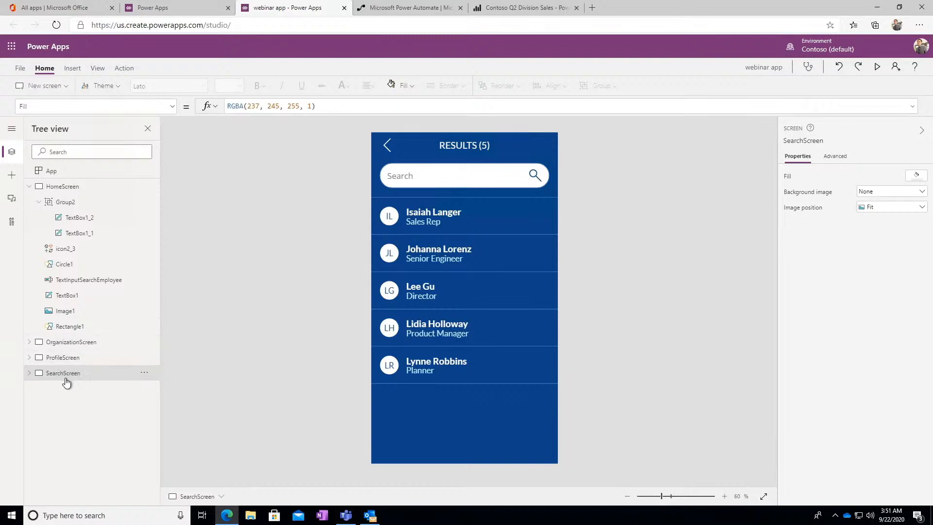
pyautogui.click(66, 362)
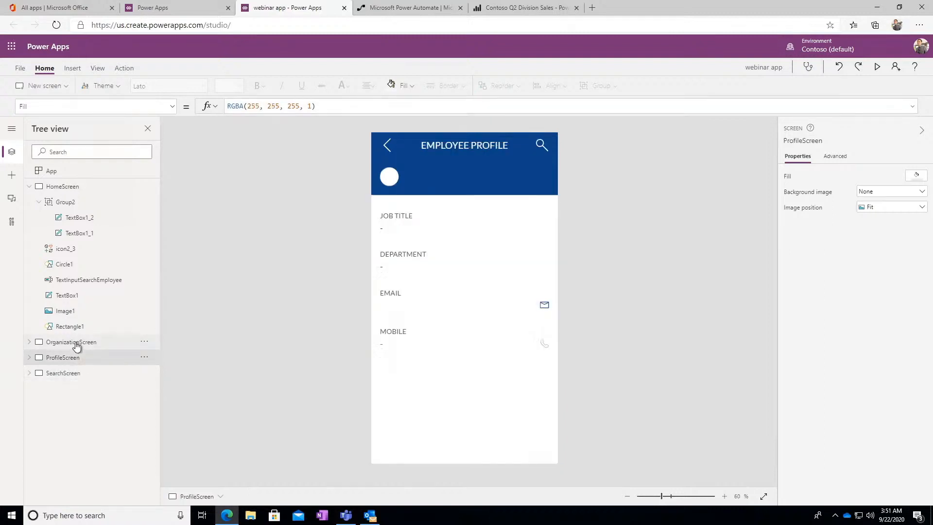
pyautogui.click(76, 344)
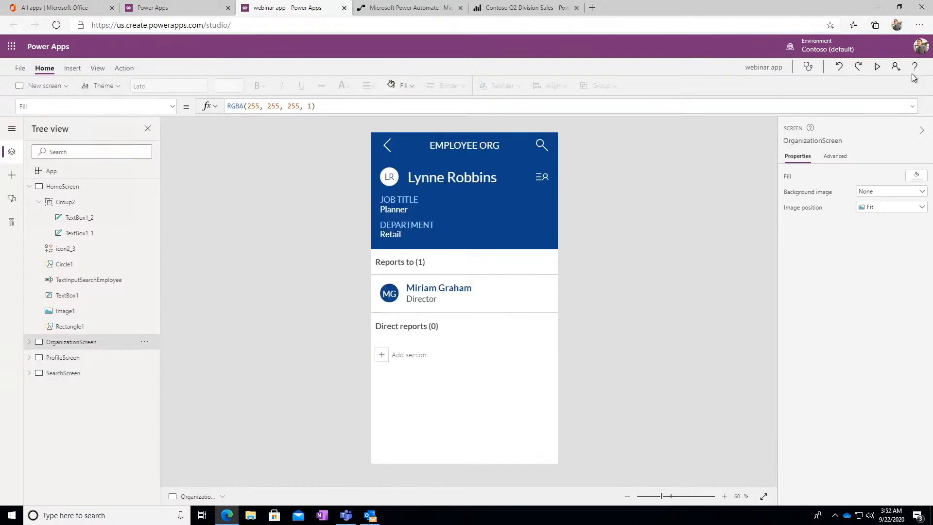
# Preview the webinar app, search for an employee by first name from its home screen and open the matching employee
pyautogui.click(877, 67)
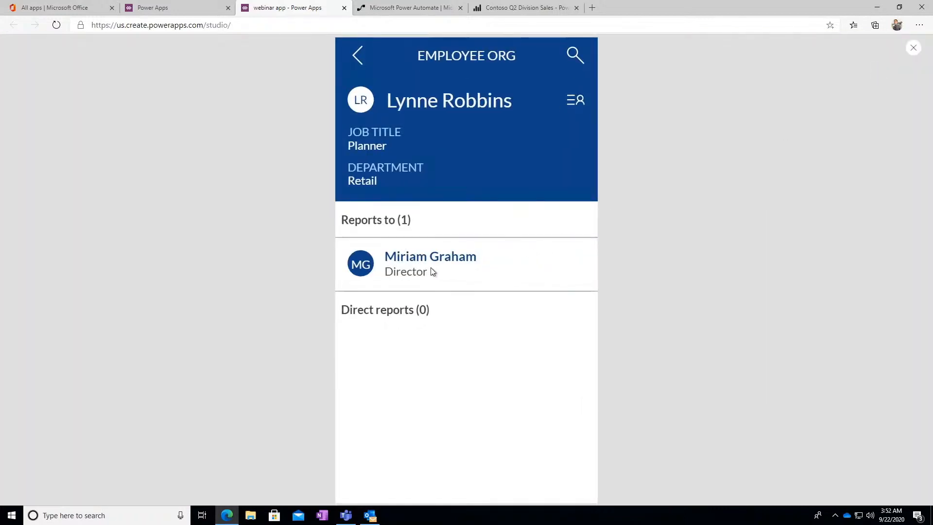
pyautogui.click(357, 57)
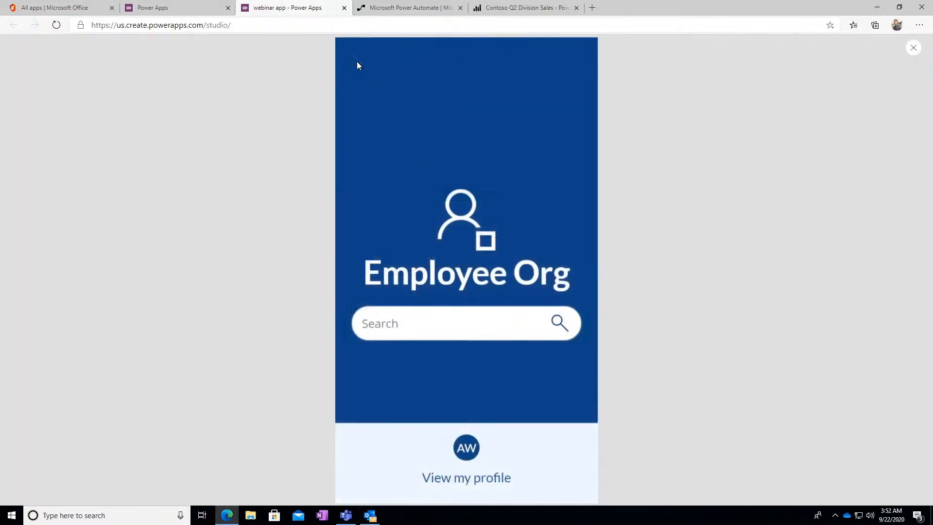
pyautogui.click(437, 333)
pyautogui.write('L')
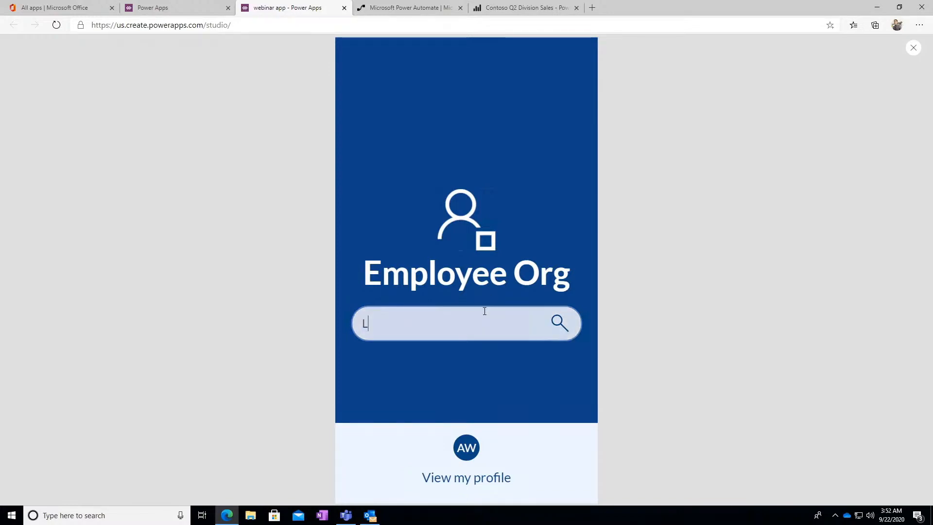
pyautogui.write('ee')
pyautogui.click(560, 324)
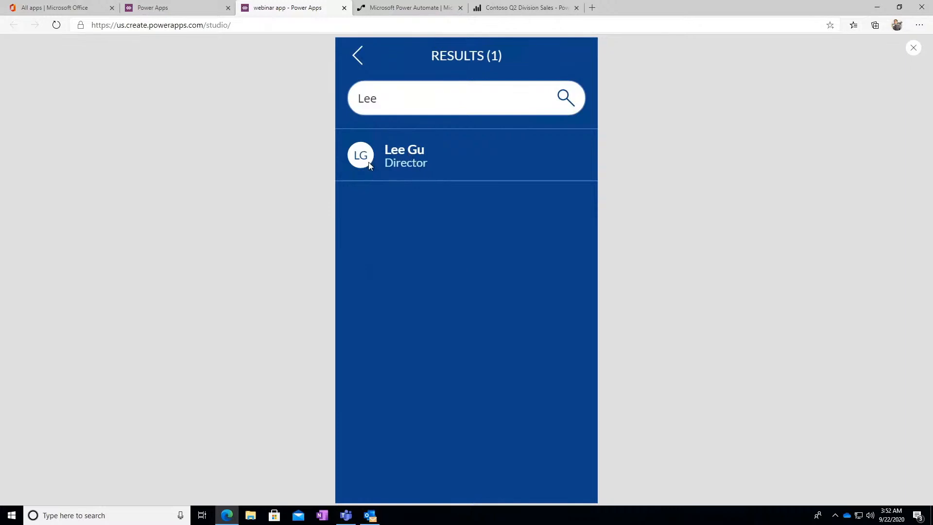
pyautogui.click(368, 161)
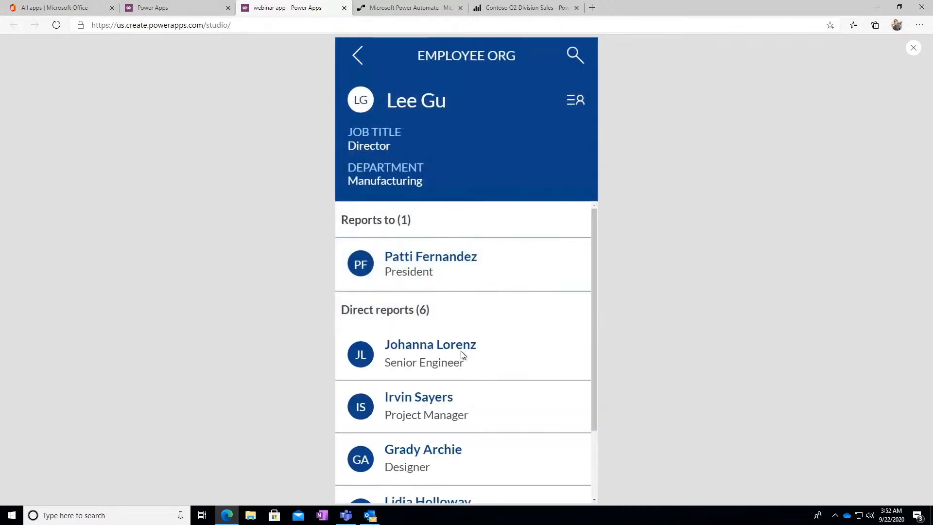
# Examine the employee's direct reports and profile details, and return to the Employee Org view
pyautogui.scroll(-1, 460, 350)
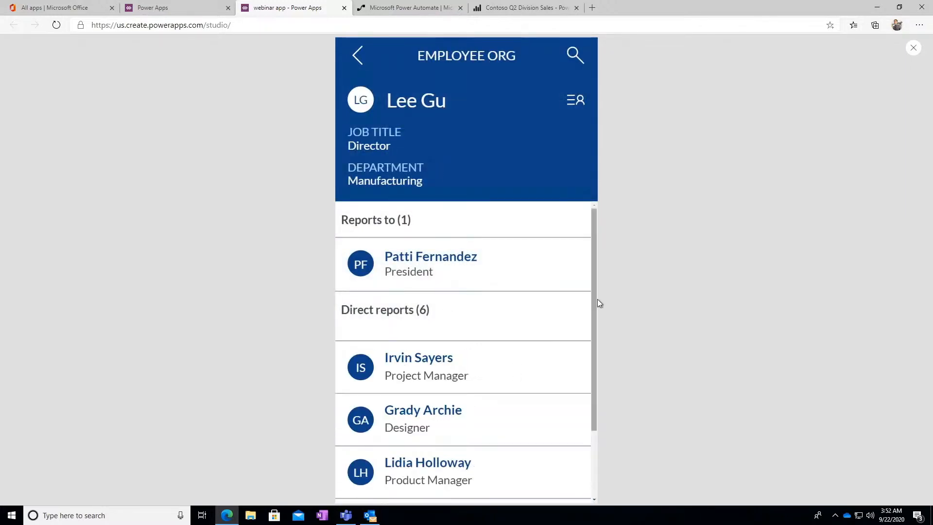
pyautogui.moveTo(597, 298); pyautogui.dragTo(591, 274)
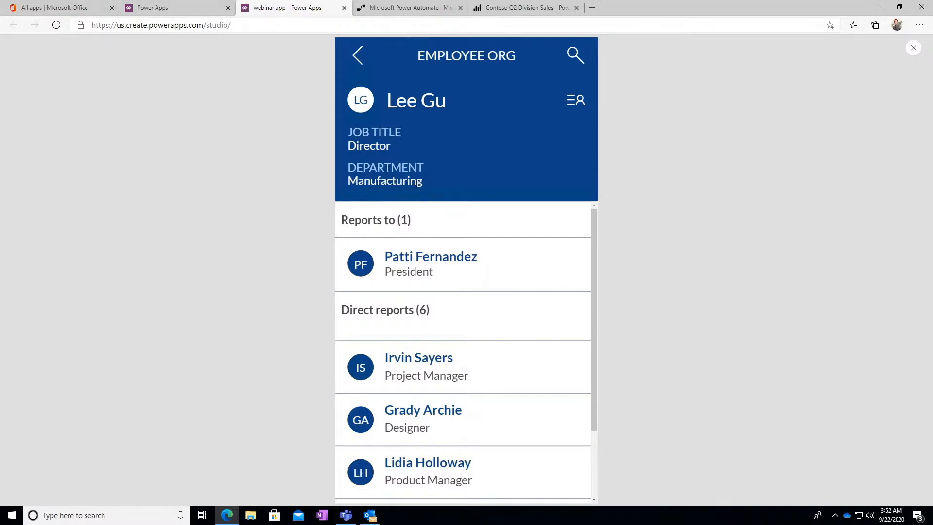
pyautogui.click(572, 104)
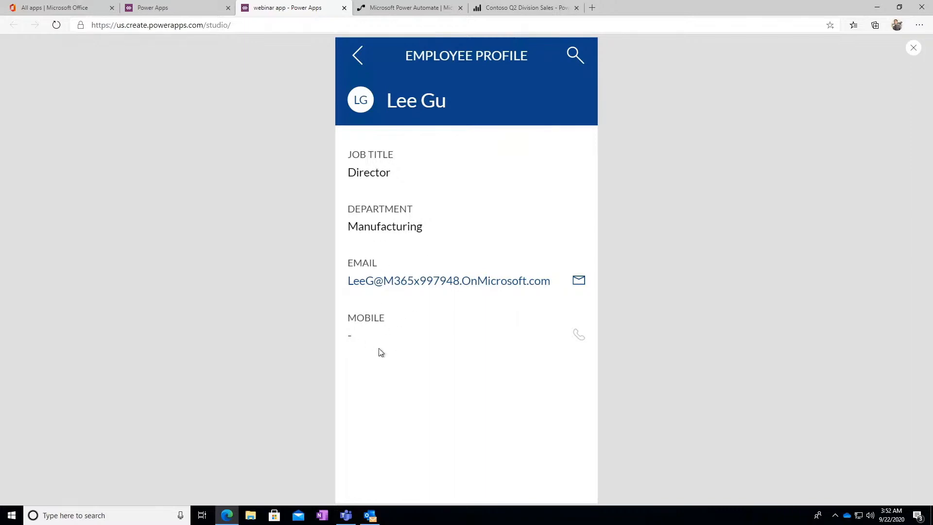
pyautogui.click(358, 57)
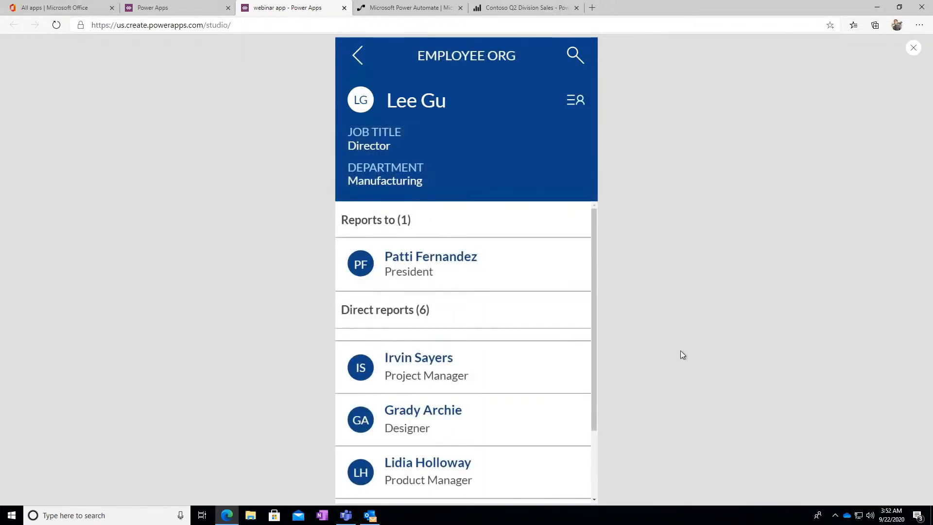
pyautogui.moveTo(596, 325); pyautogui.dragTo(575, 308)
# Switch to Power Automate and examine the flow templates, popular services and multistep flow example on its home page
pyautogui.click(410, 8)
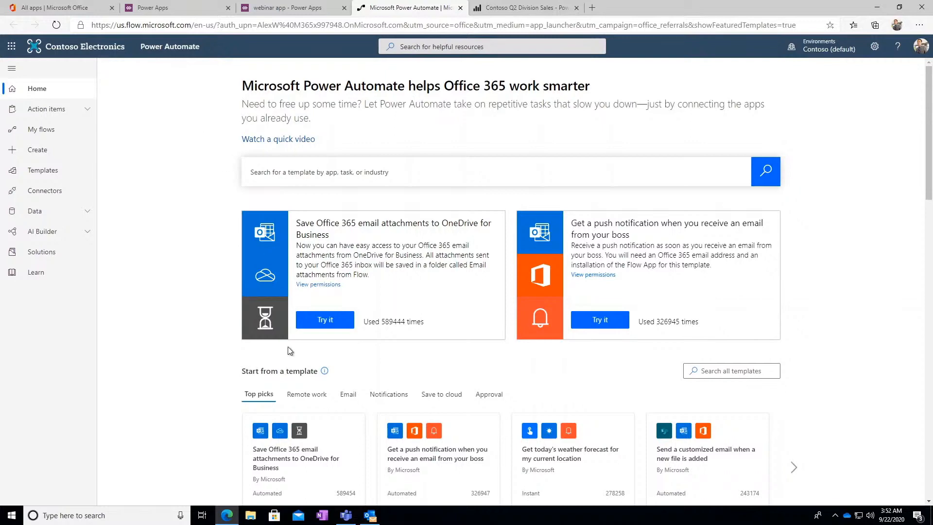
pyautogui.scroll(-1, 288, 349)
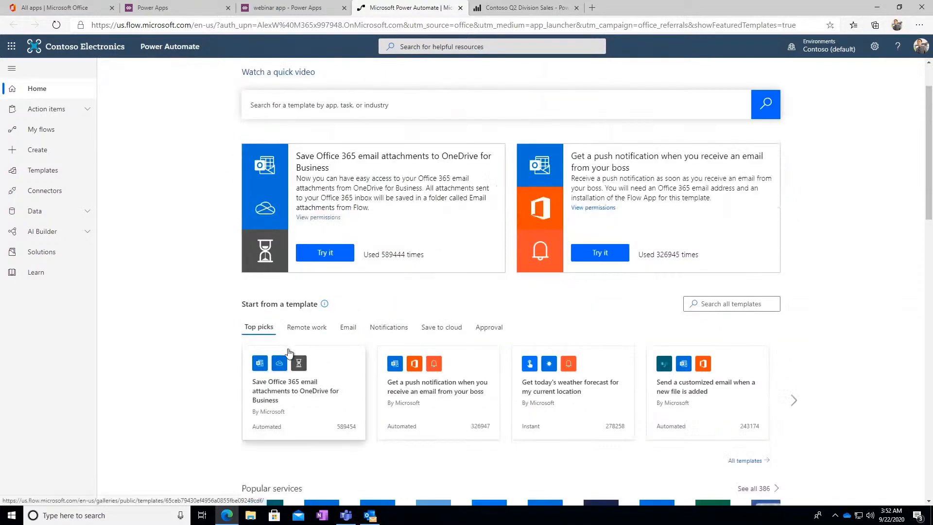
pyautogui.scroll(-1, 287, 348)
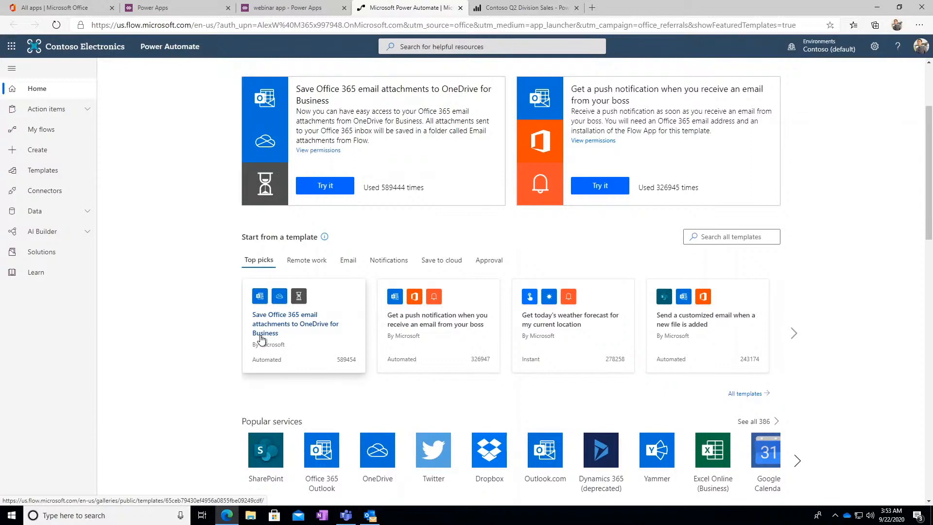
pyautogui.scroll(-3, 302, 360)
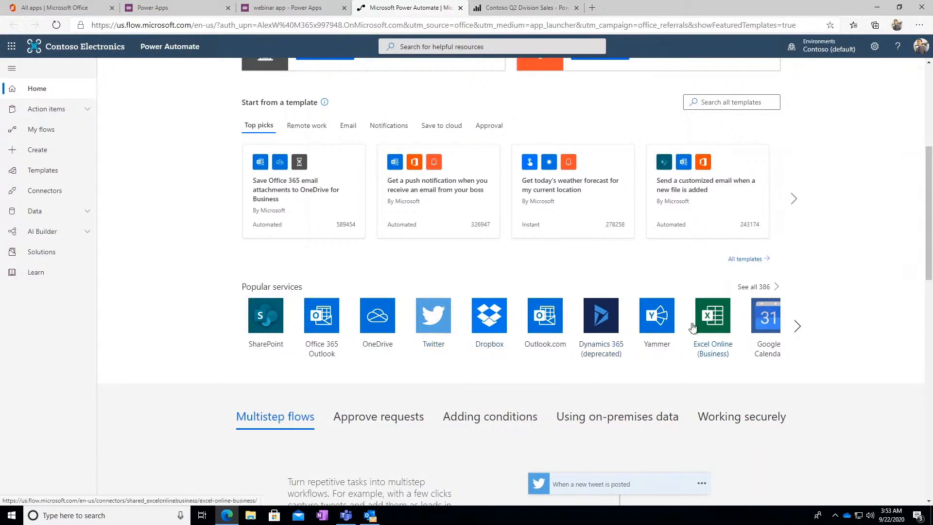
pyautogui.click(797, 326)
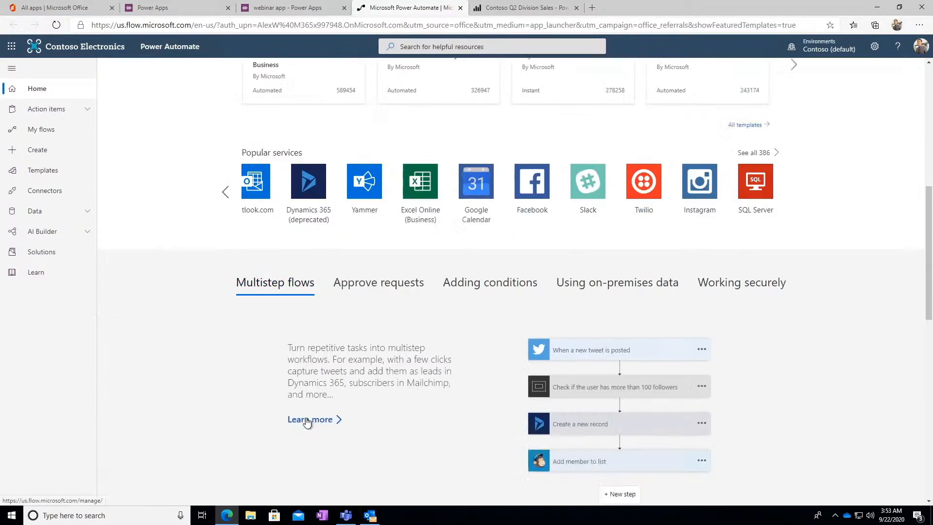
pyautogui.scroll(-4, 307, 421)
# Open the list of Power Automate connectors and browse the available services
pyautogui.click(29, 191)
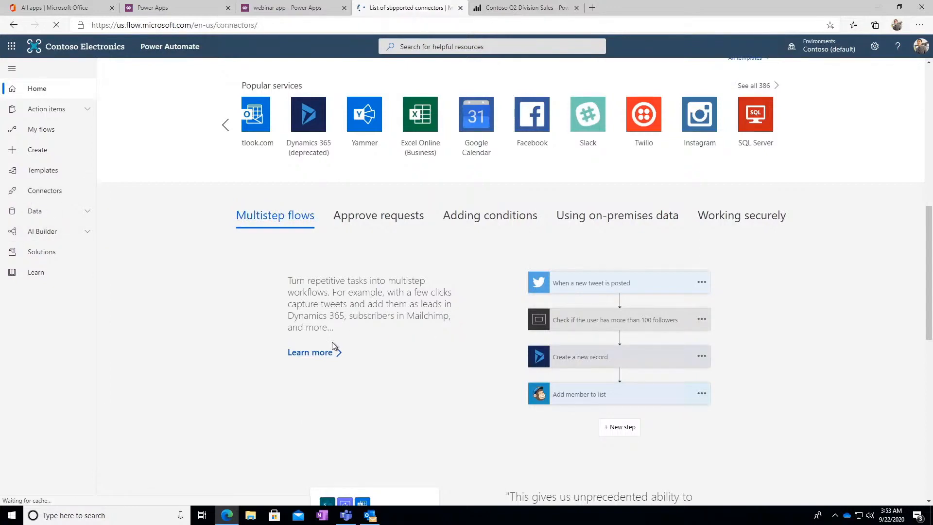
pyautogui.scroll(-5, 336, 344)
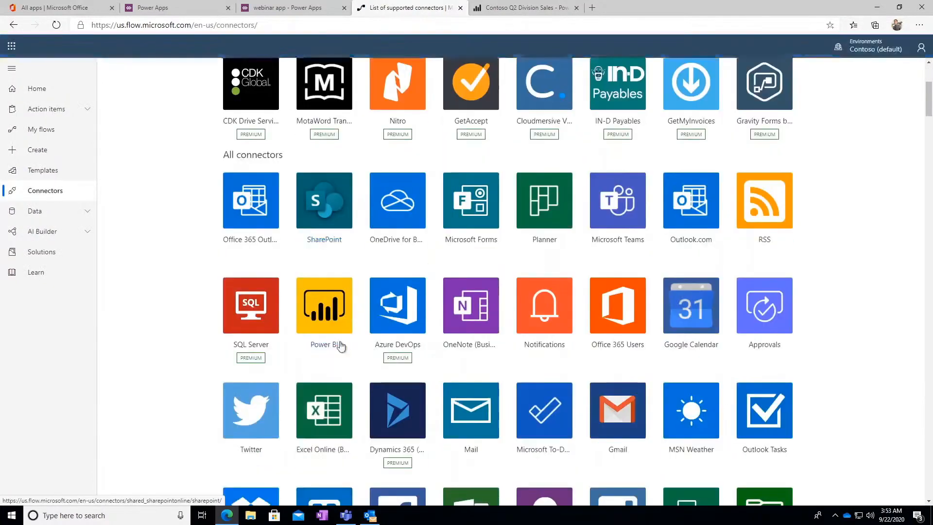
pyautogui.scroll(-10, 341, 347)
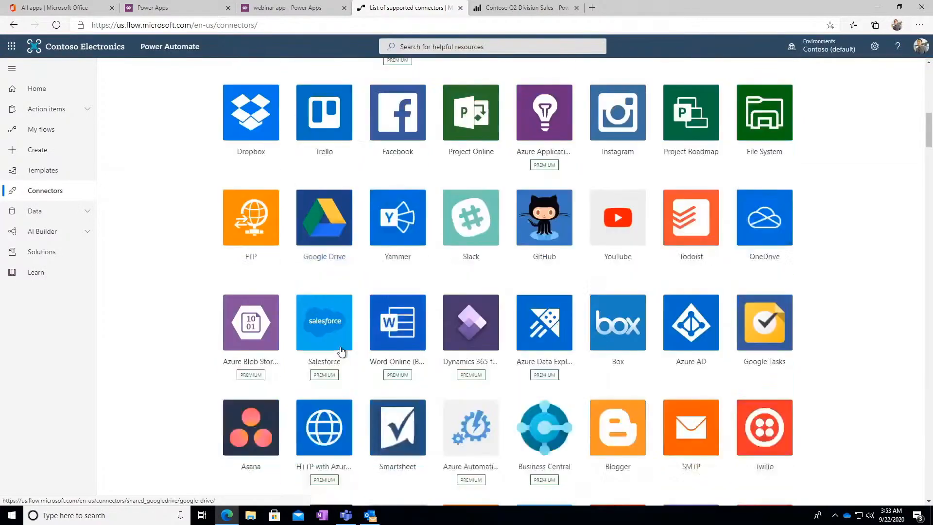
# Continue through the alphabetical list of Power Automate connectors to examine the third-party and Microsoft services on offer
pyautogui.scroll(-20, 341, 352)
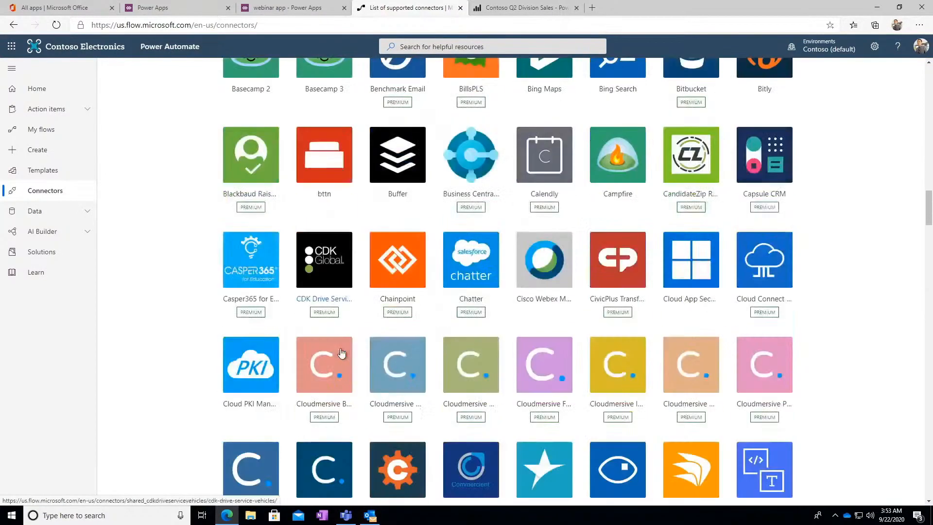
pyautogui.scroll(-18, 341, 354)
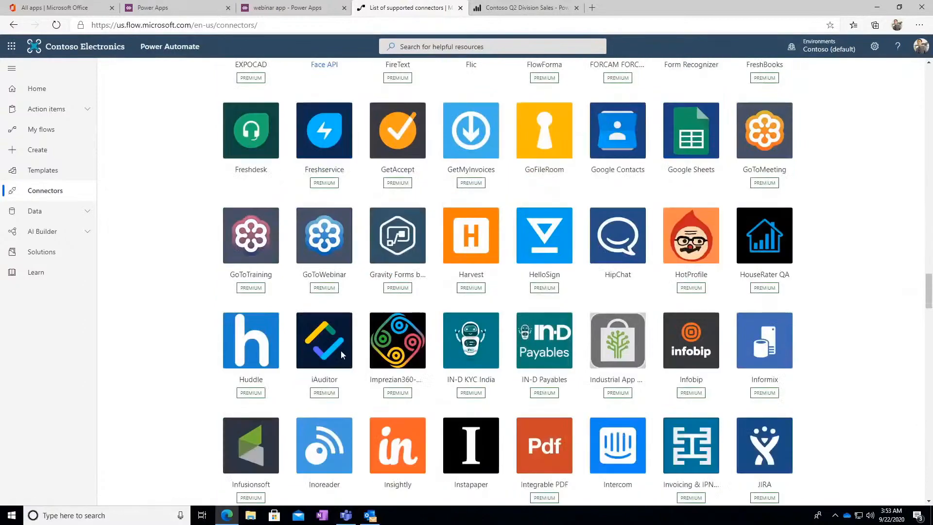
pyautogui.scroll(-8, 341, 355)
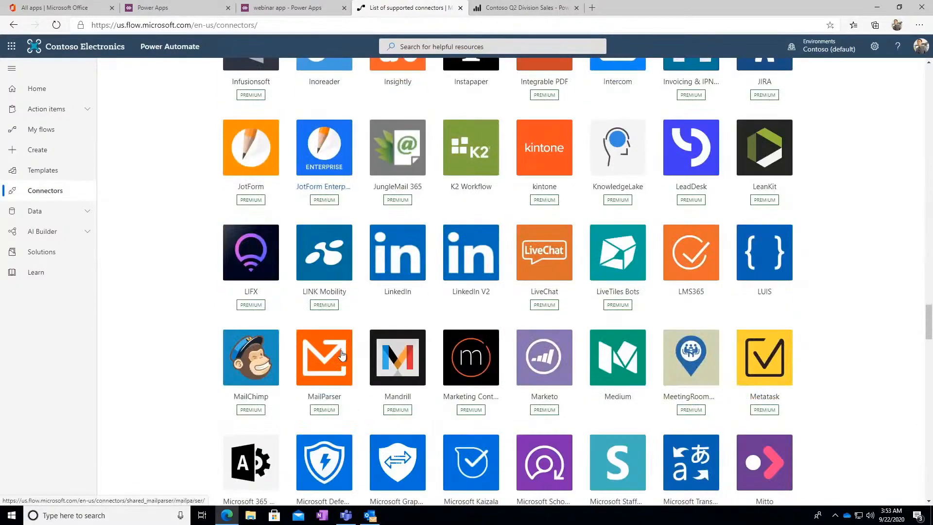
pyautogui.scroll(-4, 342, 355)
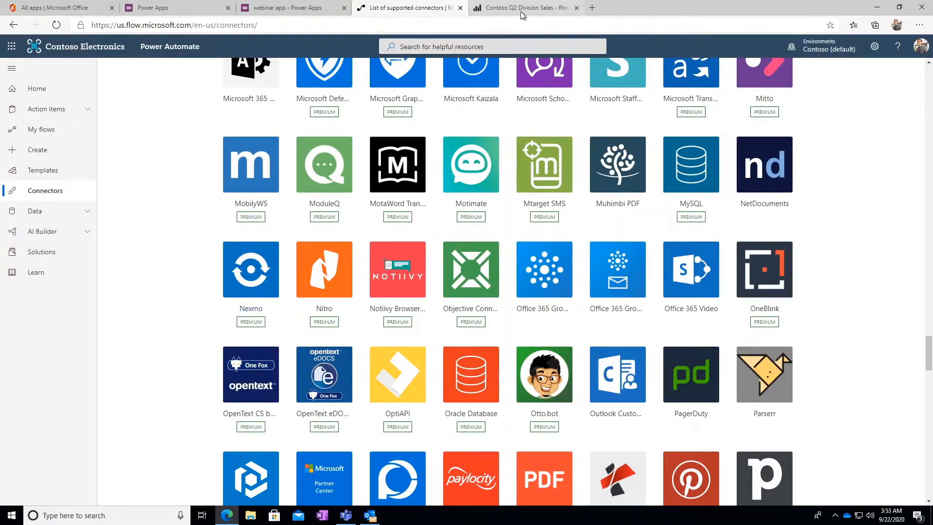
# Switch to the Contoso Q2 Division Sales report in Power BI and examine its division pie chart and the Cameras and Quadcopters line charts
pyautogui.click(498, 13)
pyautogui.moveTo(397, 354)
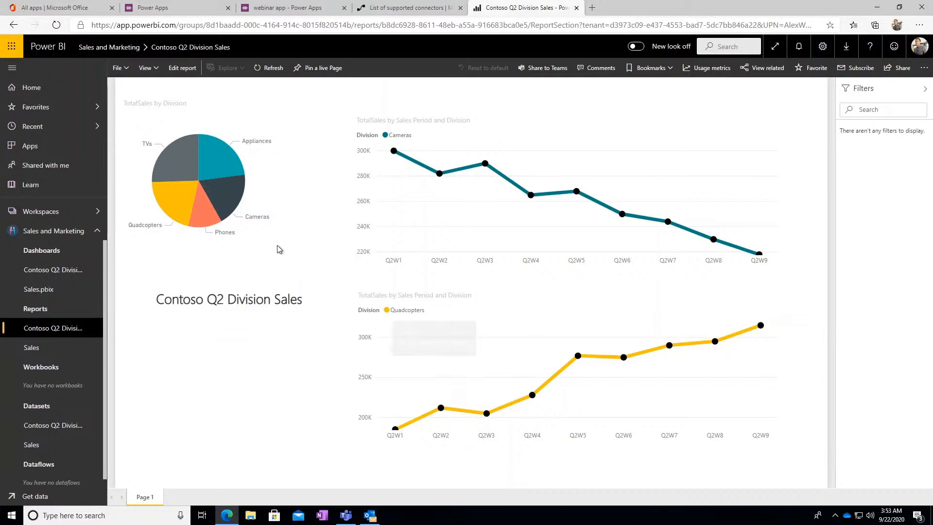
pyautogui.moveTo(367, 243)
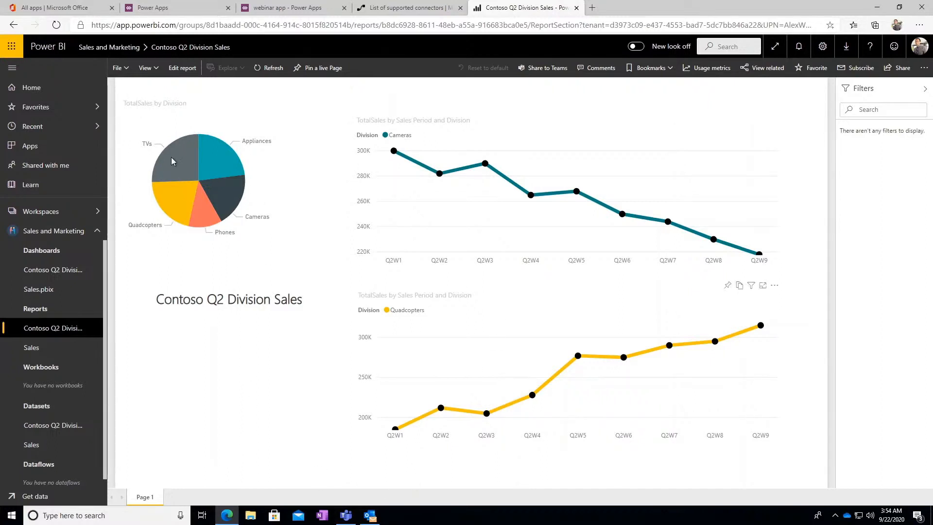
pyautogui.moveTo(172, 161)
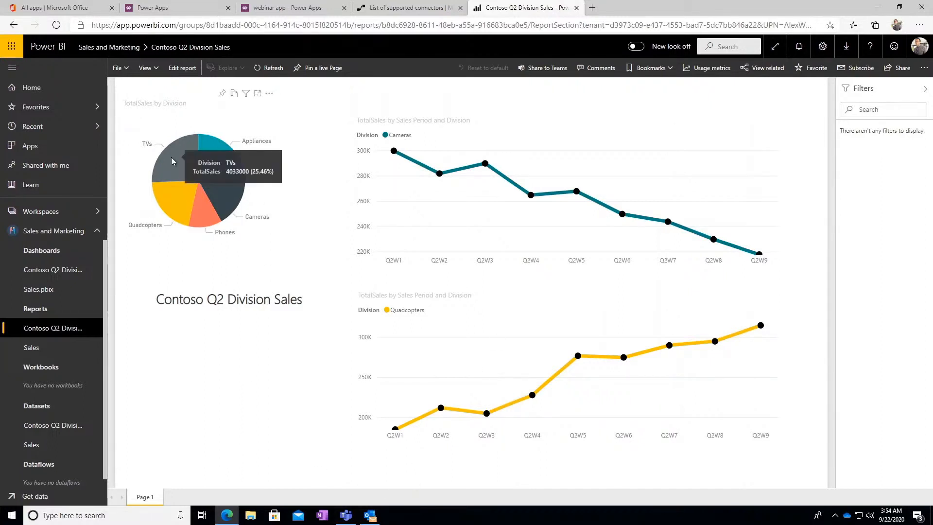
pyautogui.moveTo(461, 232)
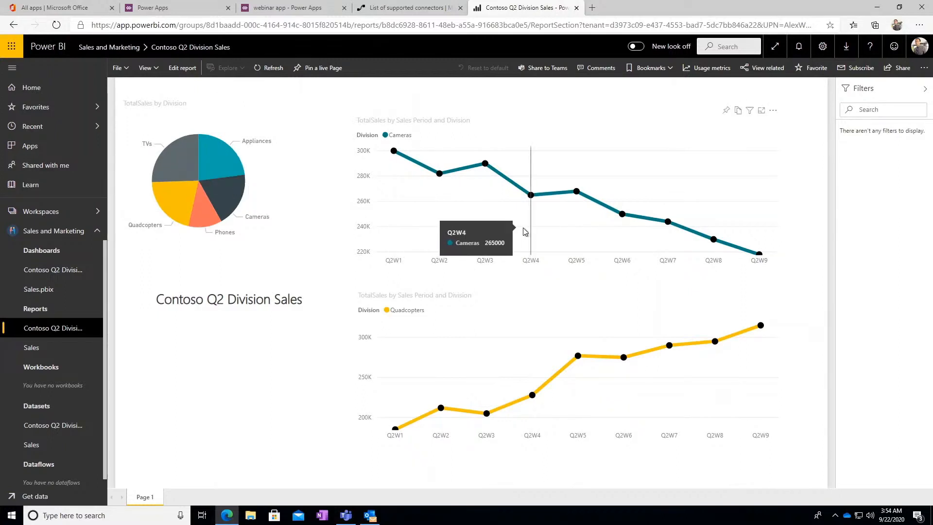
pyautogui.moveTo(753, 218)
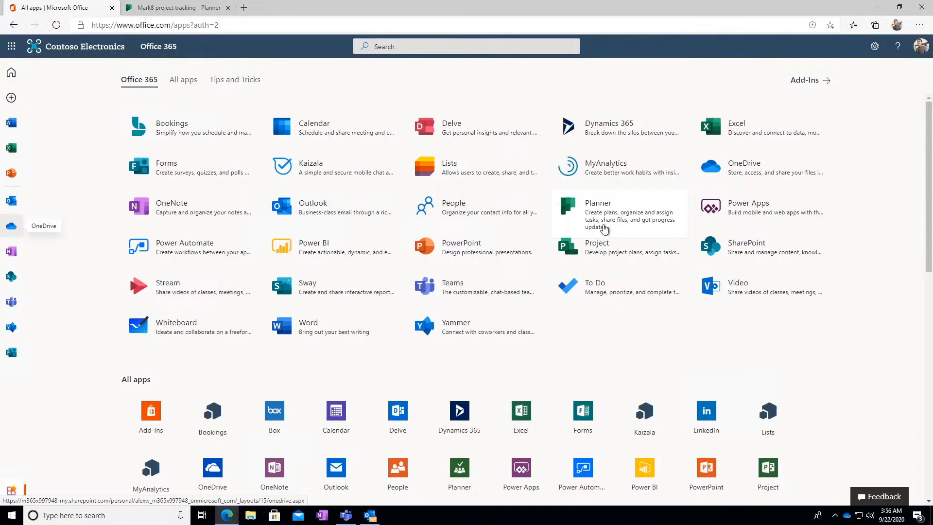
# Switch to the Mark8 project tracking plan in Planner, view its schedule and charts, and return to the task board
pyautogui.click(165, 9)
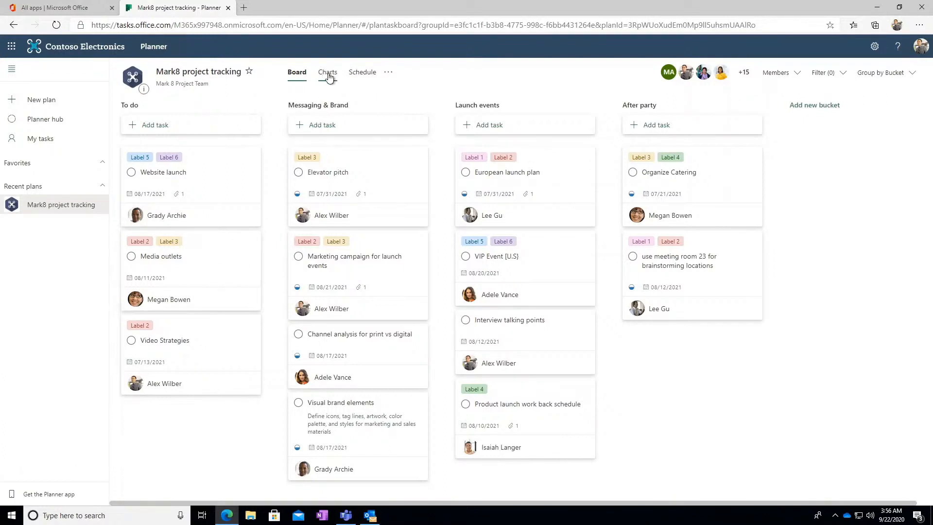
pyautogui.click(356, 76)
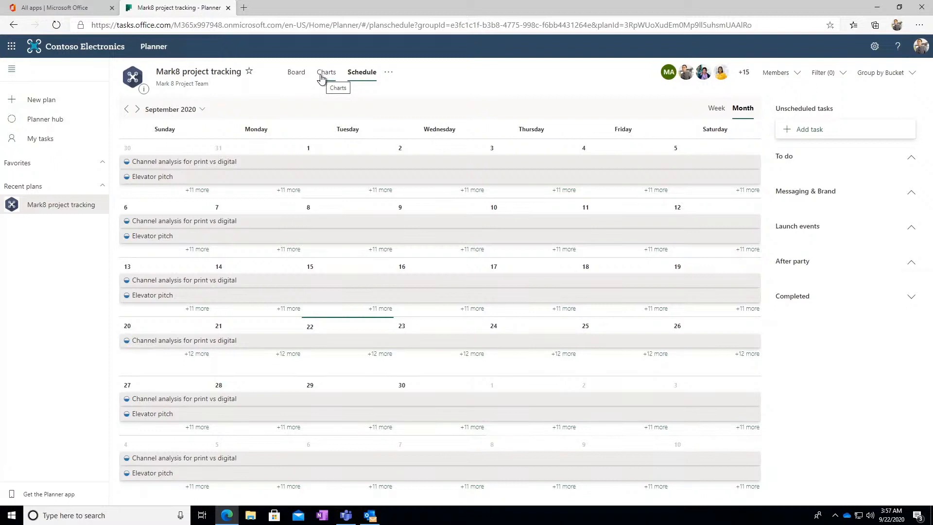
pyautogui.click(321, 75)
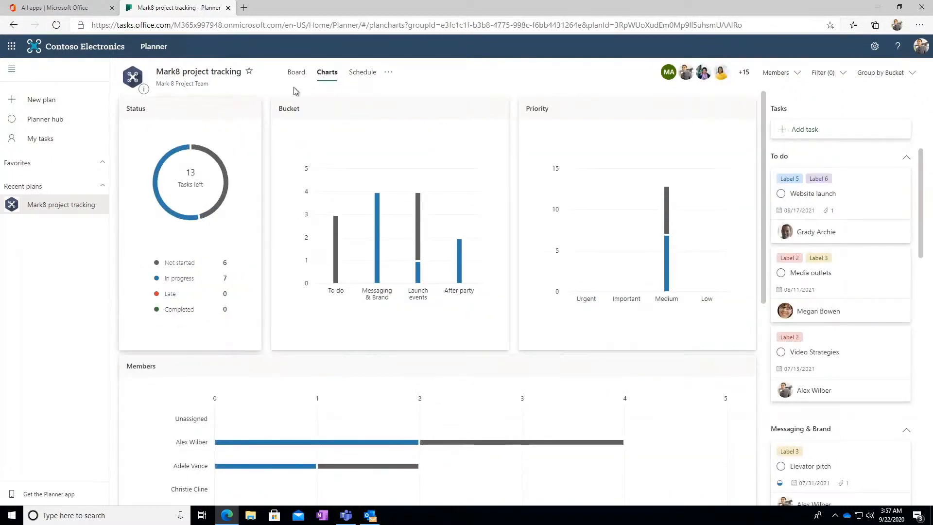
pyautogui.click(296, 73)
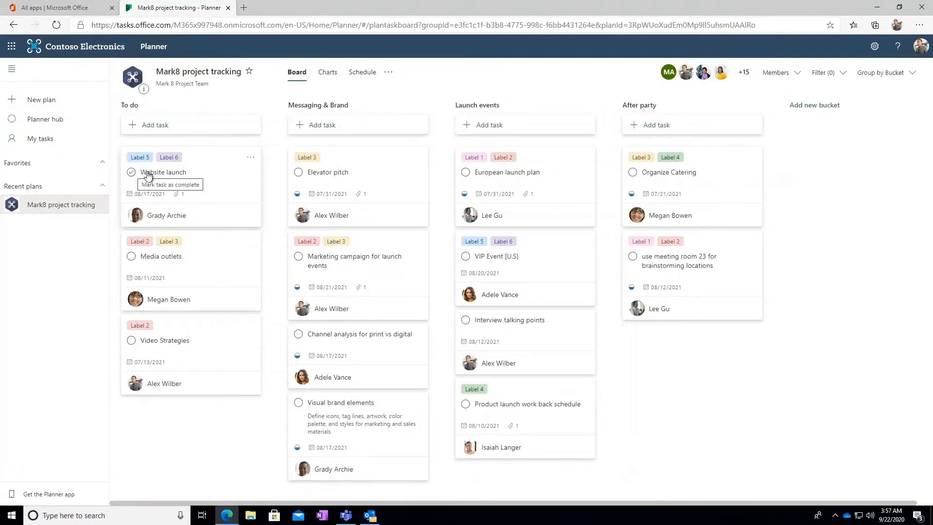
# Move the Website launch task below Media outlets in the To do bucket, and review its task details
pyautogui.moveTo(209, 173); pyautogui.dragTo(199, 261)
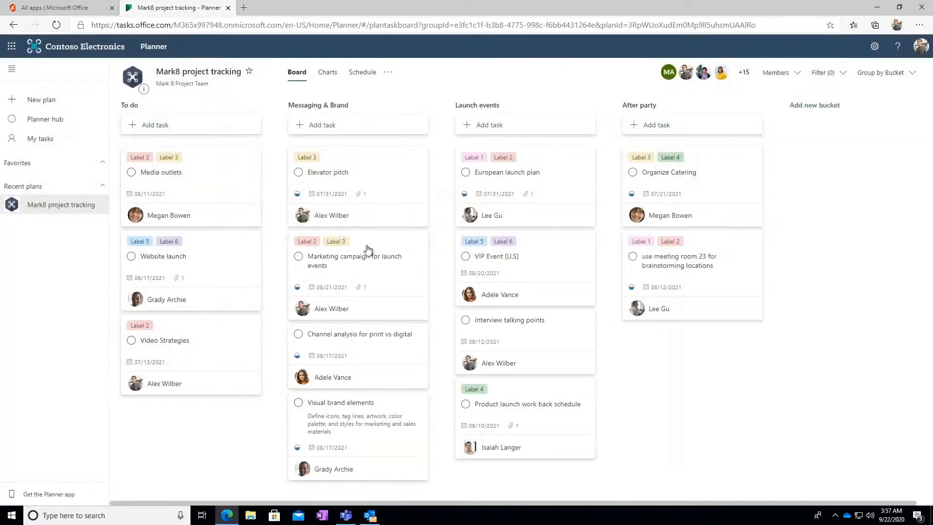
pyautogui.click(211, 259)
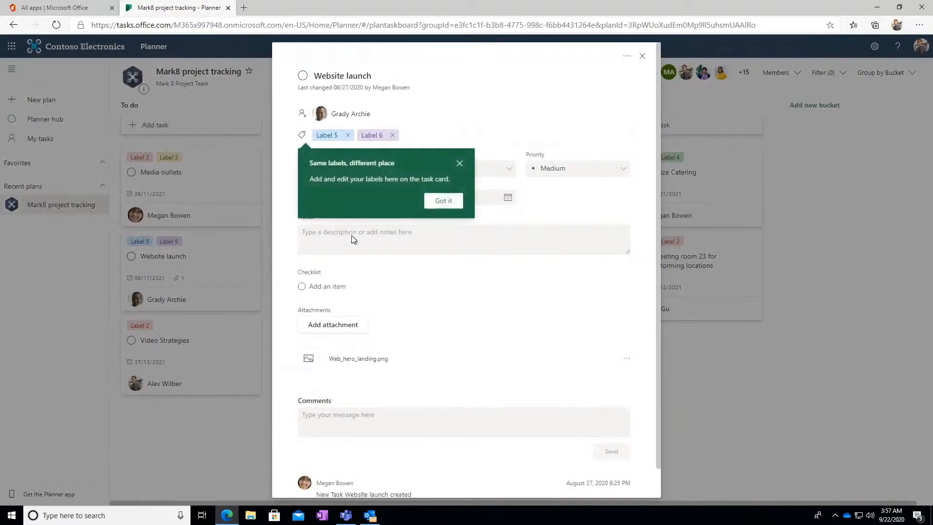
pyautogui.click(459, 165)
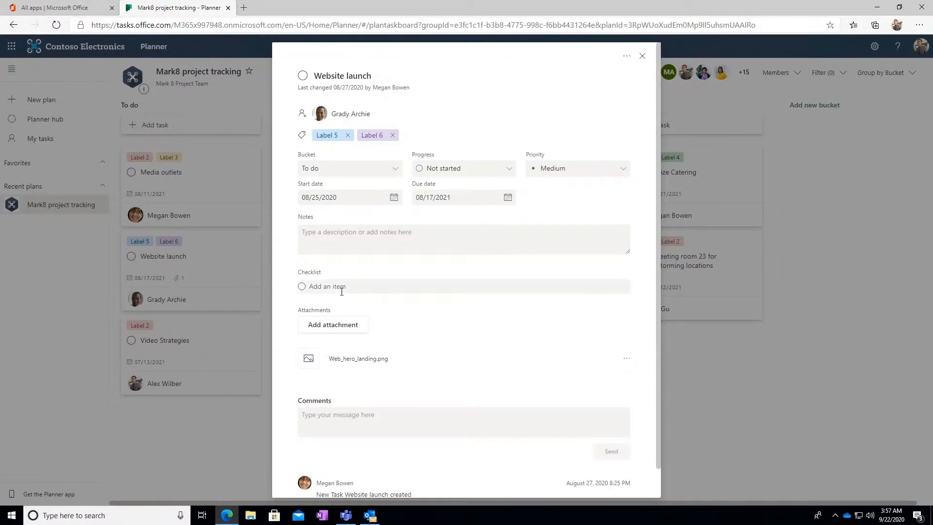
pyautogui.scroll(-1, 340, 287)
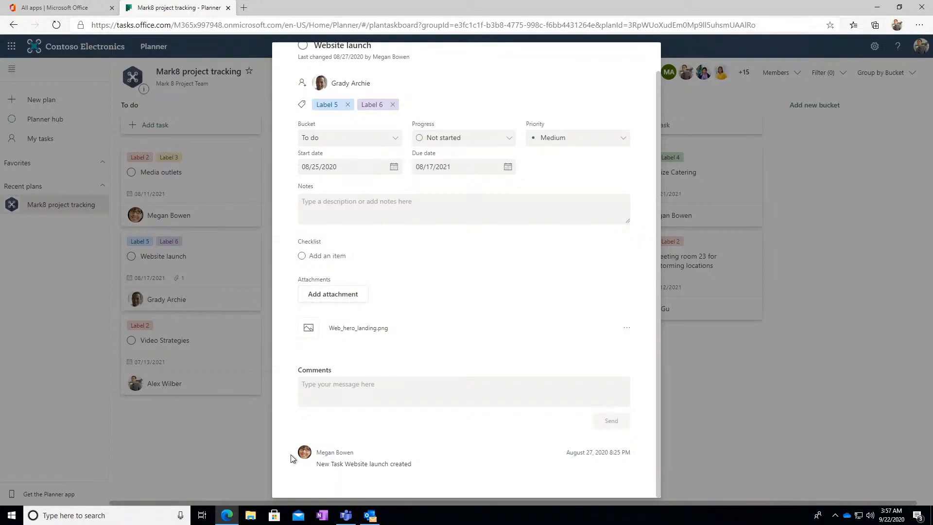
pyautogui.scroll(1, 299, 439)
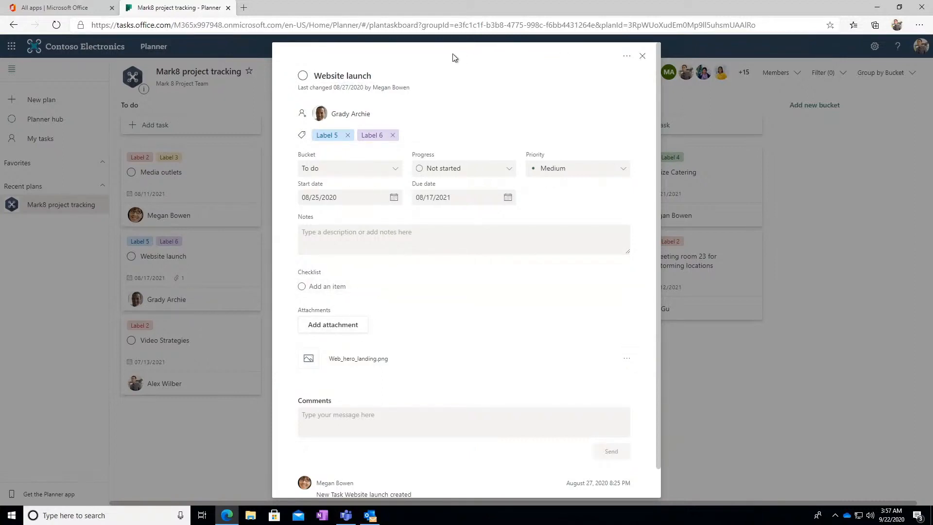
pyautogui.click(642, 57)
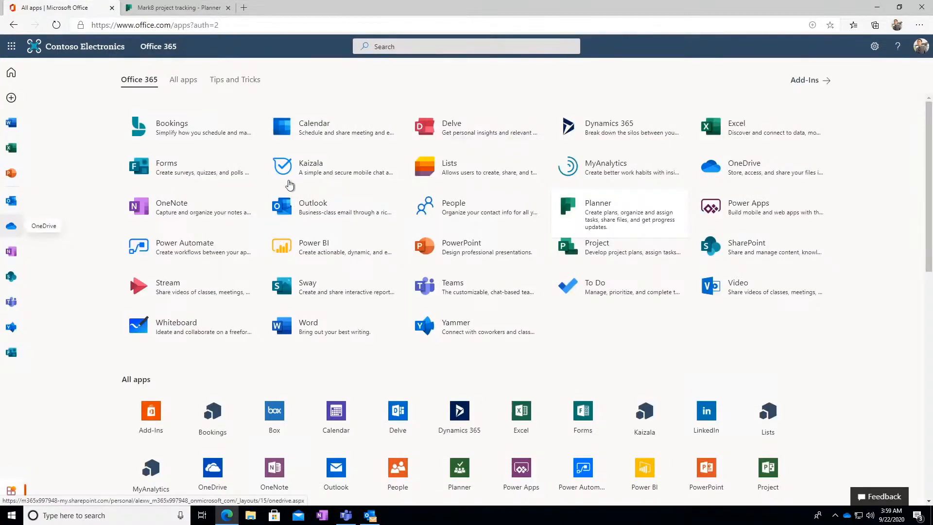
# Open MyAnalytics, dismiss its introductory tour, examine the work patterns and productivity insights, and return to the Office 365 apps page
pyautogui.click(611, 174)
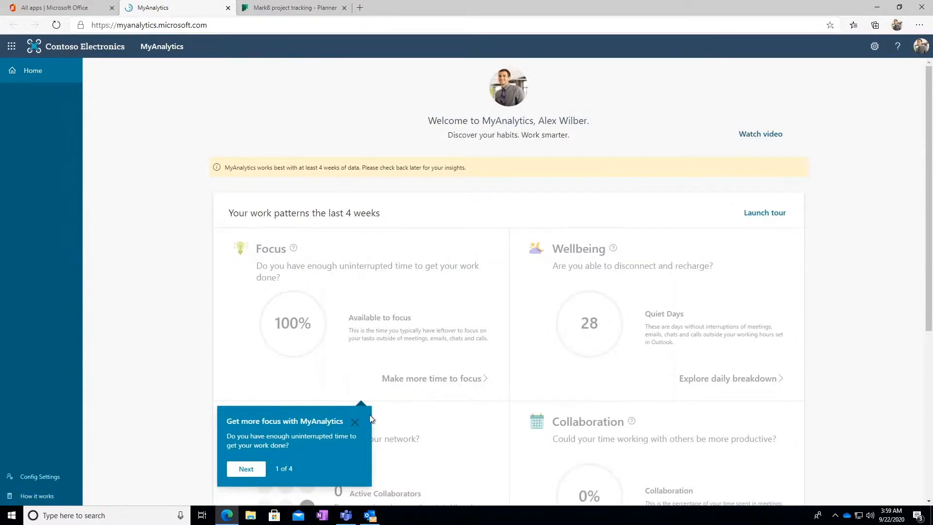
pyautogui.click(355, 421)
pyautogui.scroll(-5, 287, 357)
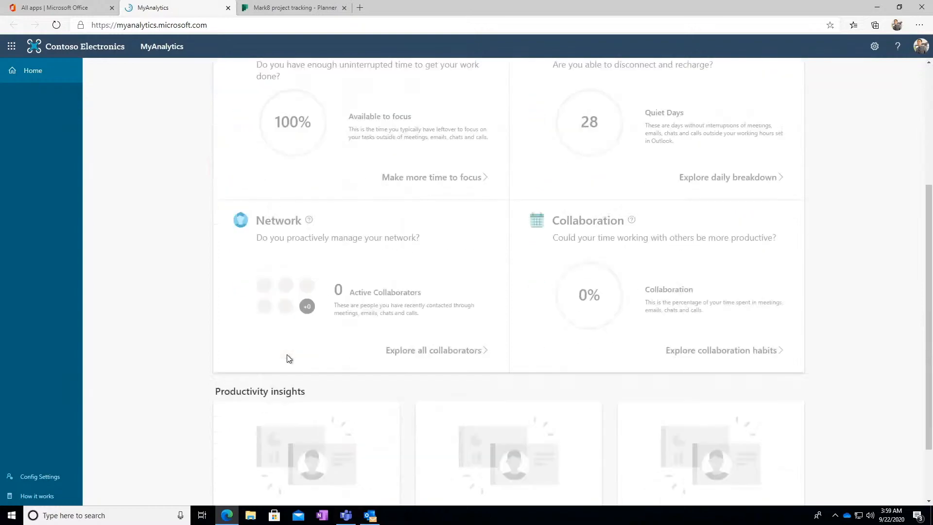
pyautogui.scroll(5, 286, 354)
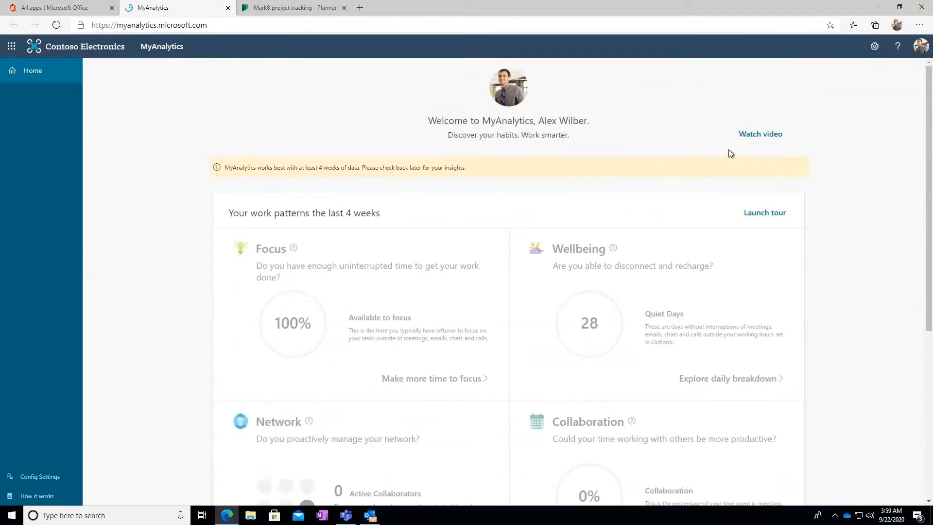
pyautogui.scroll(-5, 374, 297)
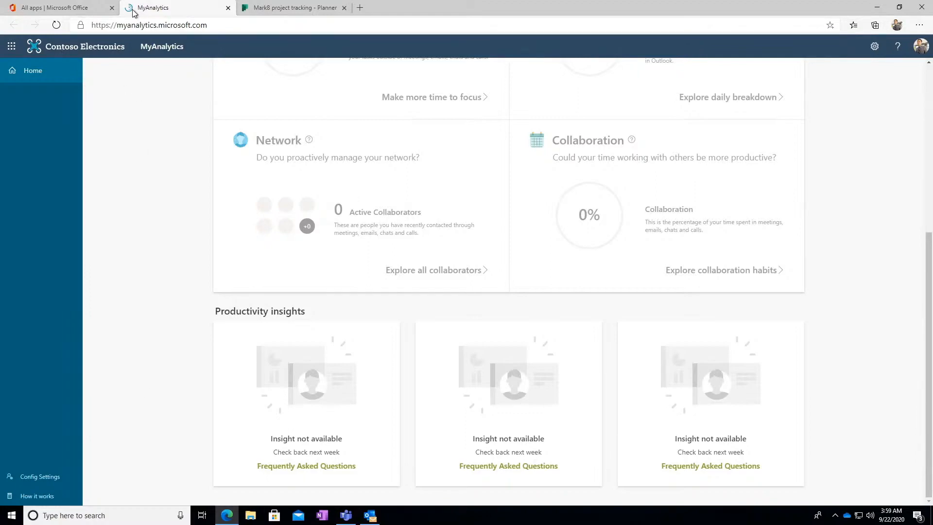
pyautogui.click(59, 9)
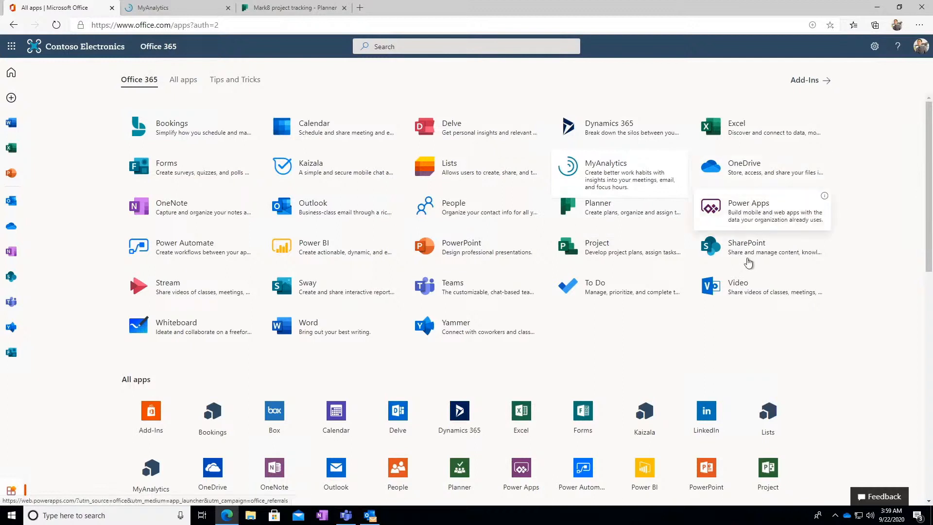